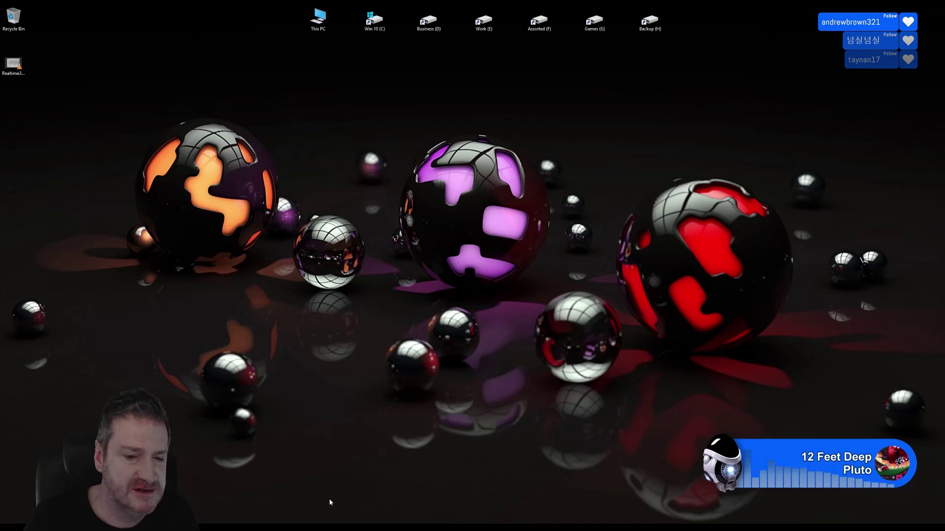
Step: Switch to 3ds Max and bring the interior props laid out beside the red-brick building into view
{"action": "key", "text": "alt+Tab"}
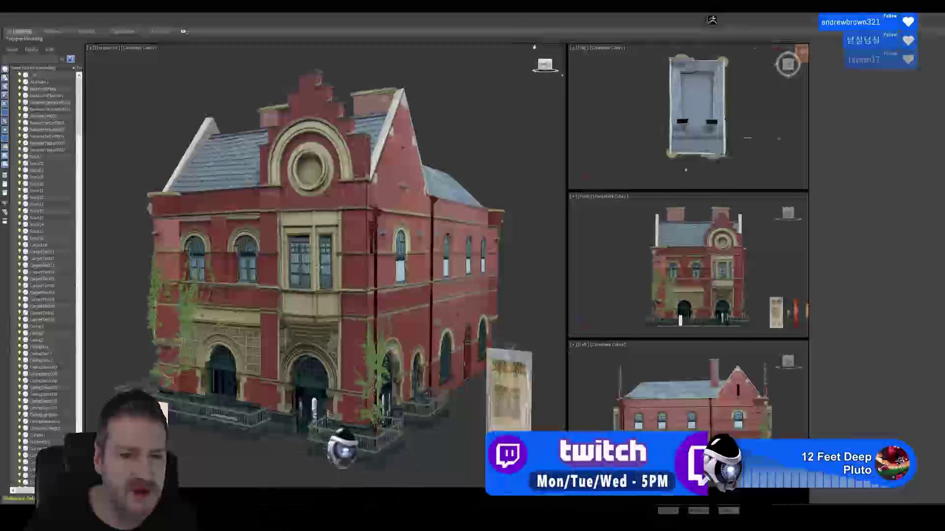
{"action": "middle_click_drag", "start_coordinate": [534, 242], "coordinate": [374, 209], "text": "alt"}
{"action": "scroll", "coordinate": [468, 364], "scroll_direction": "down", "scroll_amount": 4}
{"action": "middle_click_drag", "start_coordinate": [468, 364], "coordinate": [364, 312]}
{"action": "middle_click_drag", "start_coordinate": [412, 358], "coordinate": [387, 352]}
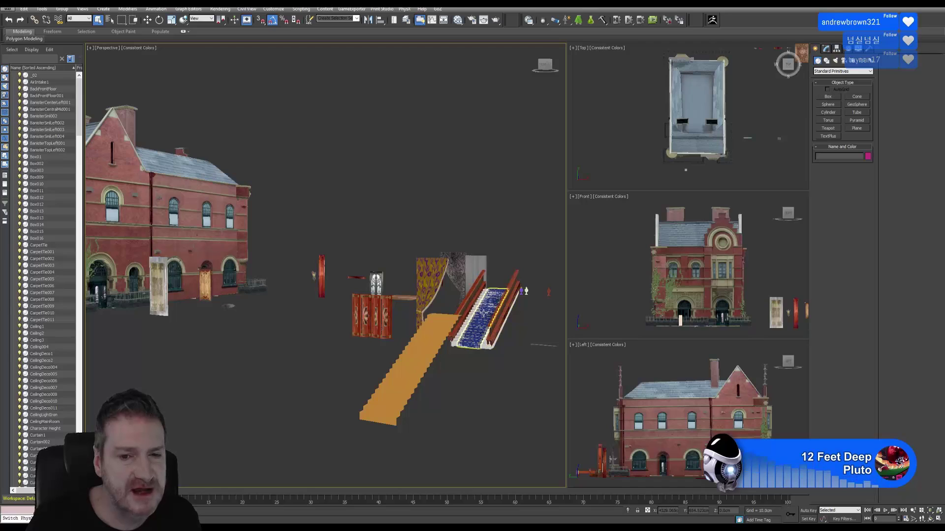
Step: Select the steps of the blue-carpeted staircase and examine the staircase from the front and side
{"action": "left_click", "coordinate": [480, 315]}
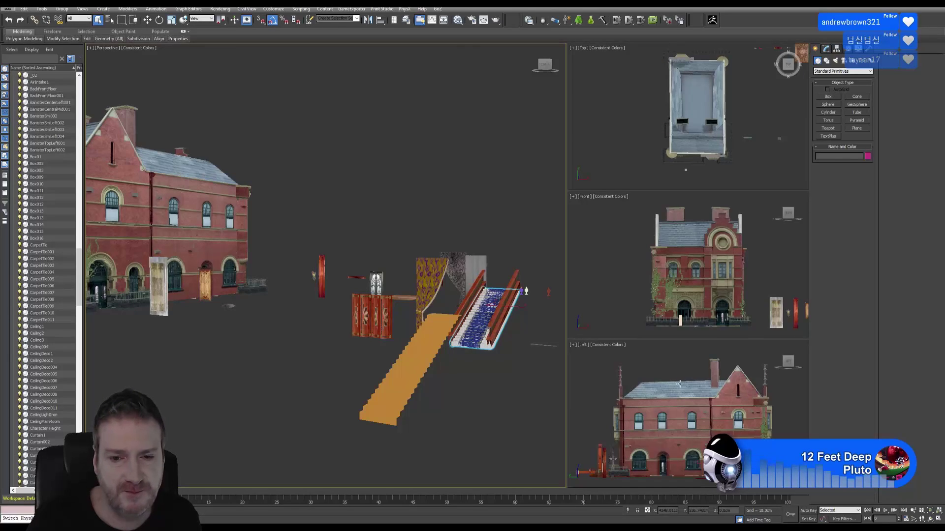
{"action": "left_click", "coordinate": [930, 519]}
{"action": "left_click_drag", "start_coordinate": [368, 276], "coordinate": [412, 280]}
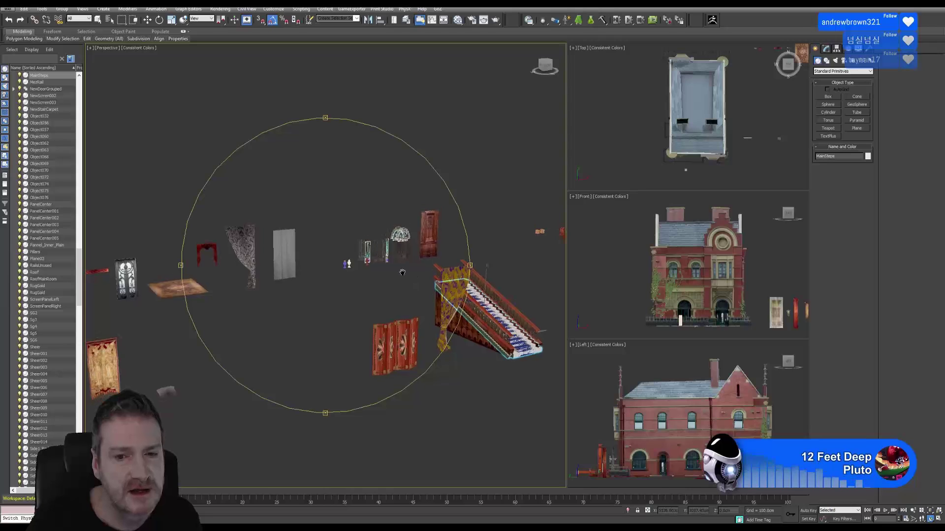
{"action": "middle_click_drag", "start_coordinate": [412, 280], "coordinate": [368, 257]}
{"action": "scroll", "coordinate": [394, 279], "scroll_direction": "up", "scroll_amount": 4}
{"action": "scroll", "coordinate": [391, 282], "scroll_direction": "up", "scroll_amount": 3}
{"action": "scroll", "coordinate": [349, 275], "scroll_direction": "down", "scroll_amount": 3}
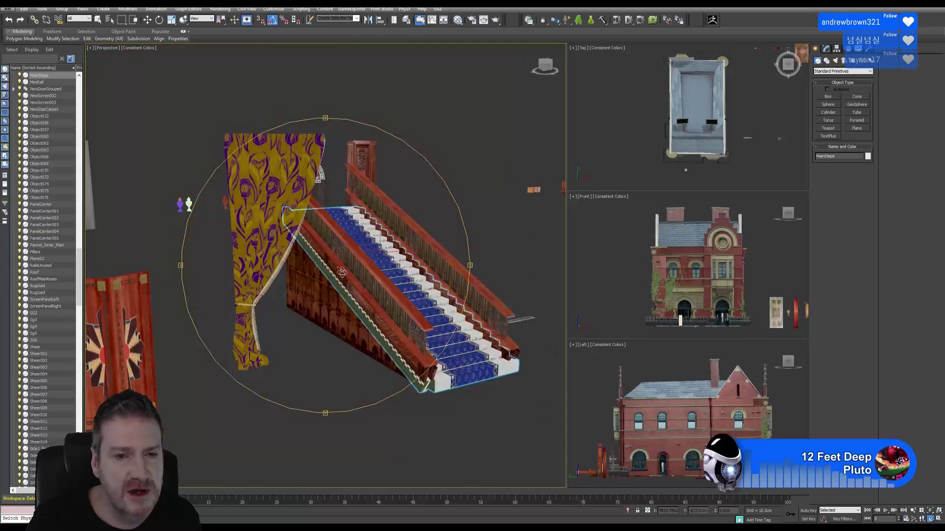
{"action": "middle_click_drag", "start_coordinate": [270, 294], "coordinate": [294, 290]}
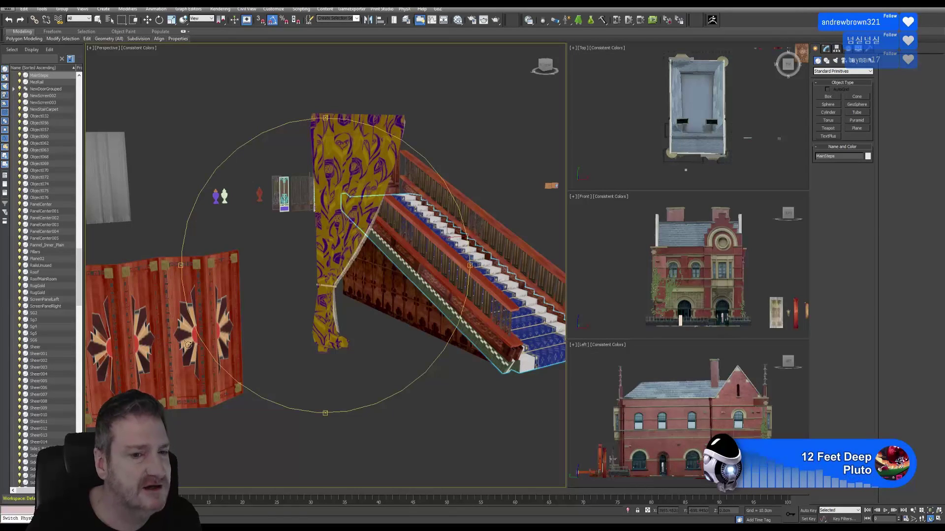
{"action": "left_click_drag", "start_coordinate": [373, 306], "coordinate": [412, 306]}
{"action": "scroll", "coordinate": [373, 311], "scroll_direction": "up", "scroll_amount": 1}
{"action": "scroll", "coordinate": [373, 310], "scroll_direction": "down", "scroll_amount": 1}
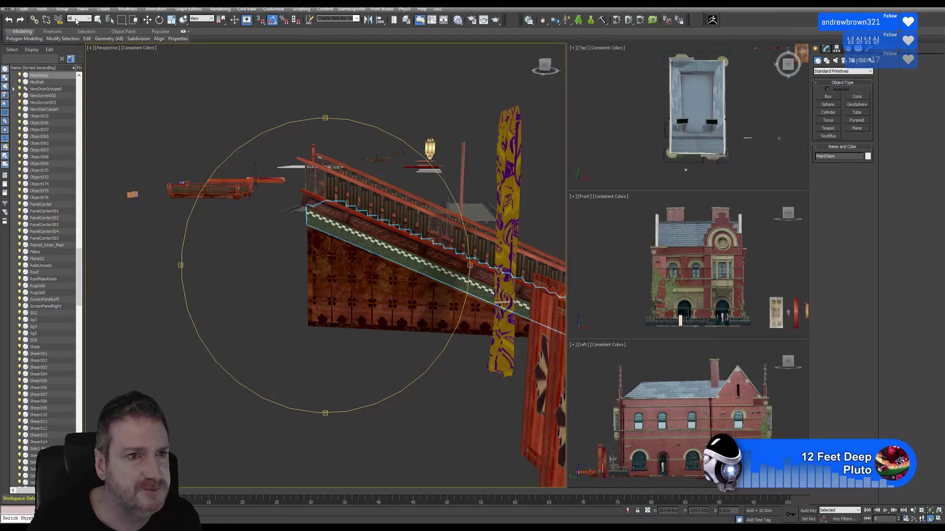
Step: Select the staircase's triangular side panel and examine its wood texture and green tiled trim up close
{"action": "left_click", "coordinate": [98, 19]}
{"action": "left_click", "coordinate": [364, 319]}
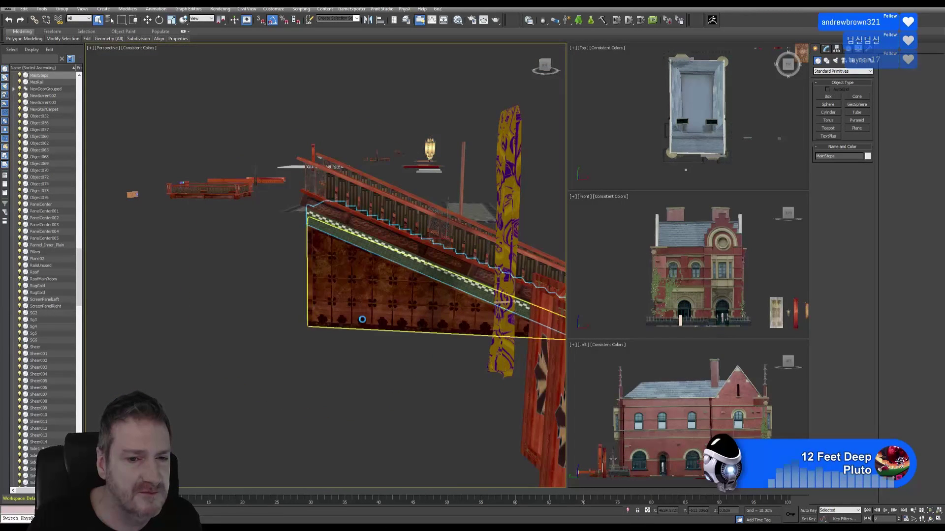
{"action": "left_click", "coordinate": [930, 510]}
{"action": "left_click", "coordinate": [931, 518]}
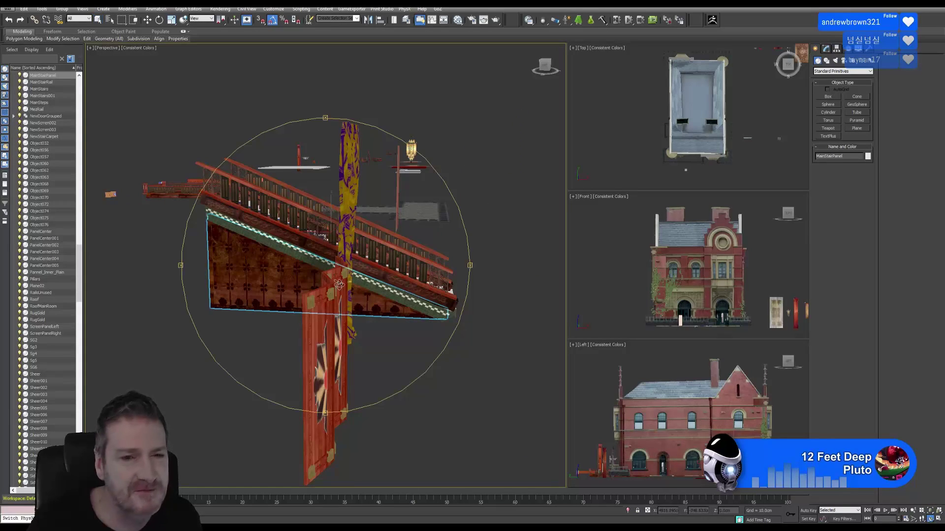
{"action": "left_click_drag", "start_coordinate": [327, 286], "coordinate": [345, 283]}
{"action": "scroll", "coordinate": [263, 269], "scroll_direction": "up", "scroll_amount": 4}
{"action": "scroll", "coordinate": [258, 279], "scroll_direction": "up", "scroll_amount": 2}
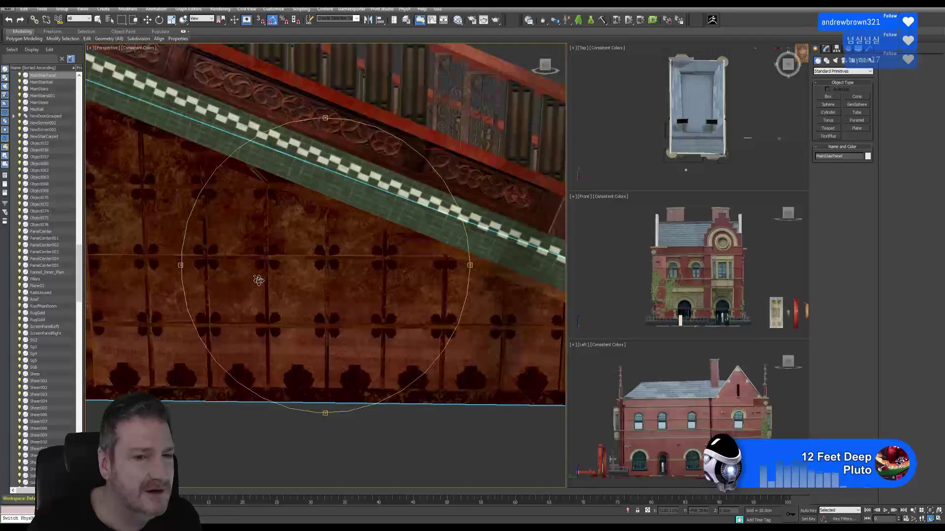
{"action": "scroll", "coordinate": [275, 296], "scroll_direction": "up", "scroll_amount": 3}
{"action": "left_click_drag", "start_coordinate": [291, 294], "coordinate": [266, 288]}
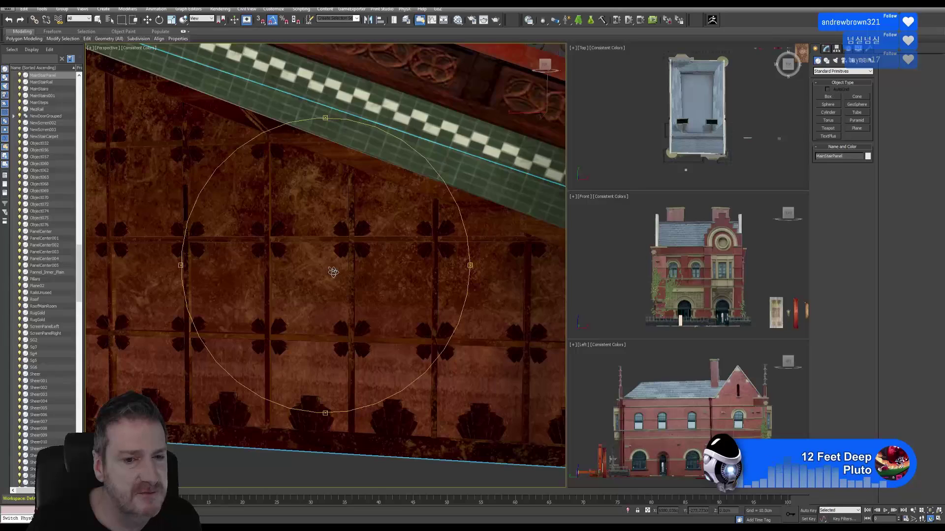
{"action": "scroll", "coordinate": [333, 272], "scroll_direction": "down", "scroll_amount": 3}
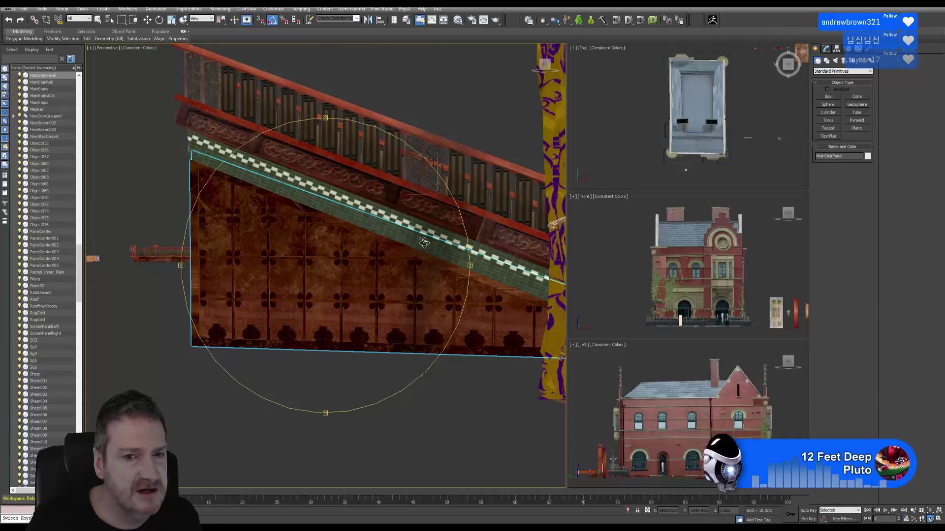
{"action": "left_click_drag", "start_coordinate": [409, 278], "coordinate": [378, 285]}
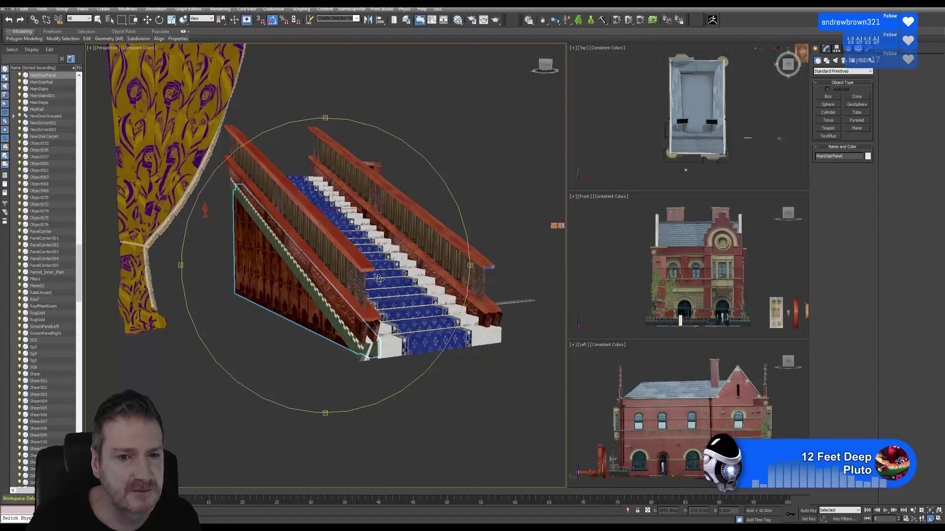
Step: Compare the plain orange stair model with the finished staircase and examine the blue carpet and its rods
{"action": "scroll", "coordinate": [370, 268], "scroll_direction": "down", "scroll_amount": 4}
{"action": "middle_click_drag", "start_coordinate": [390, 296], "coordinate": [302, 266]}
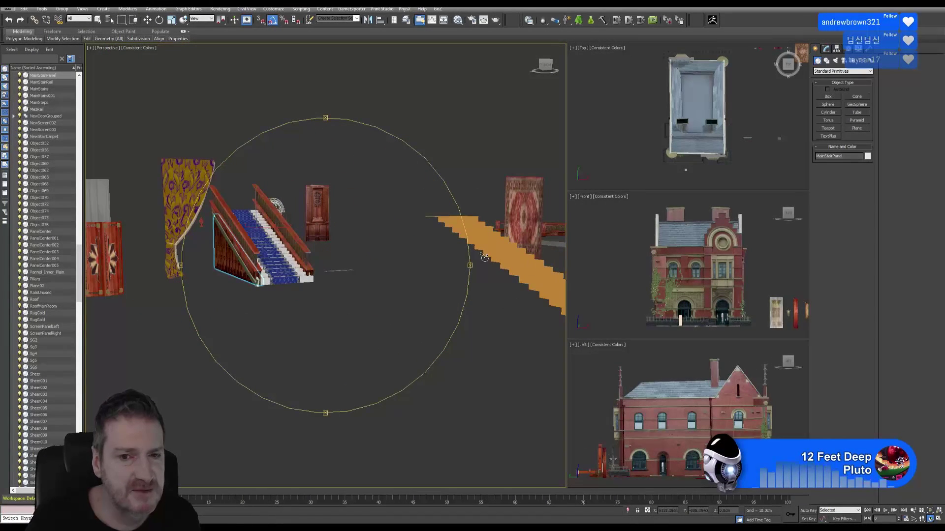
{"action": "middle_click_drag", "start_coordinate": [422, 257], "coordinate": [348, 262]}
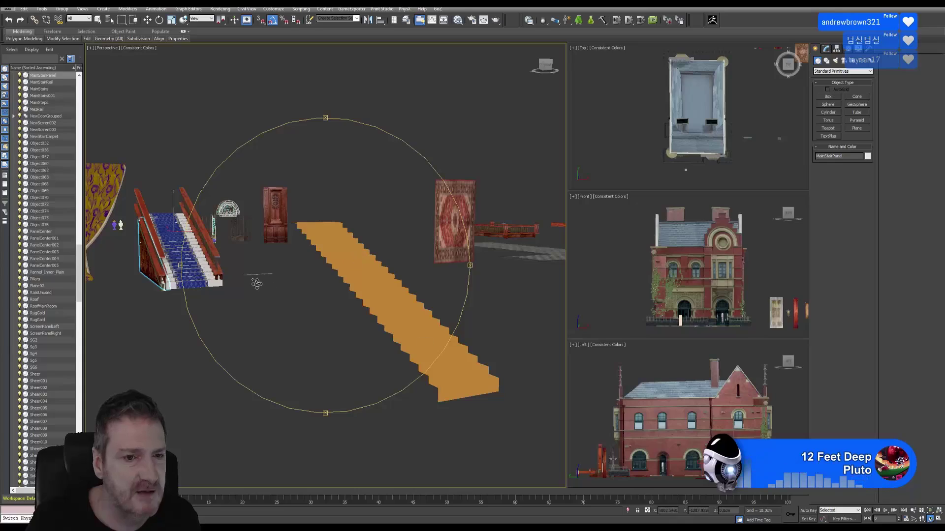
{"action": "middle_click_drag", "start_coordinate": [258, 284], "coordinate": [311, 295]}
{"action": "scroll", "coordinate": [257, 287], "scroll_direction": "up", "scroll_amount": 6}
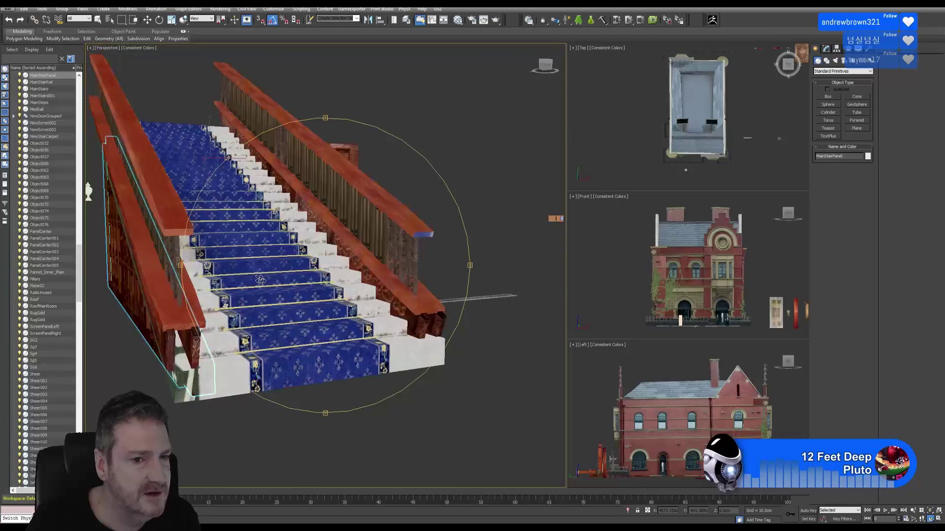
{"action": "scroll", "coordinate": [259, 286], "scroll_direction": "up", "scroll_amount": 3}
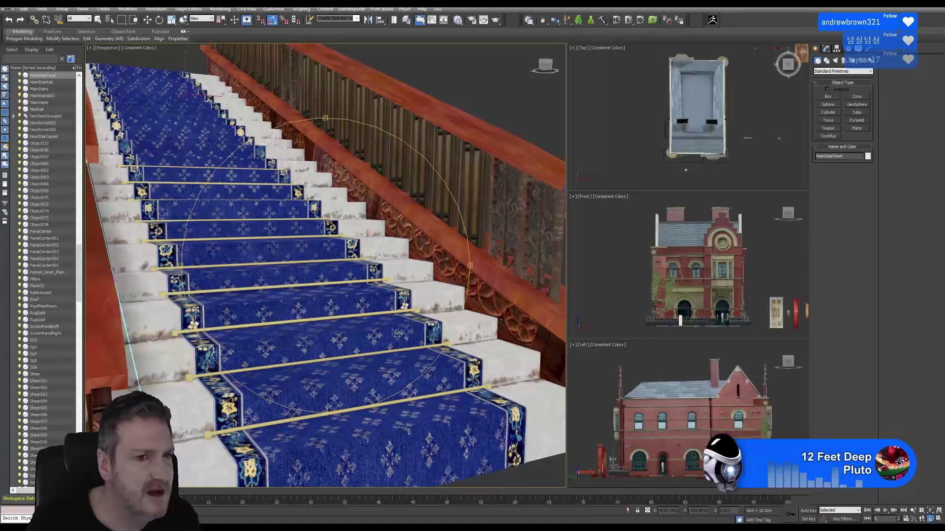
{"action": "scroll", "coordinate": [283, 299], "scroll_direction": "down", "scroll_amount": 5}
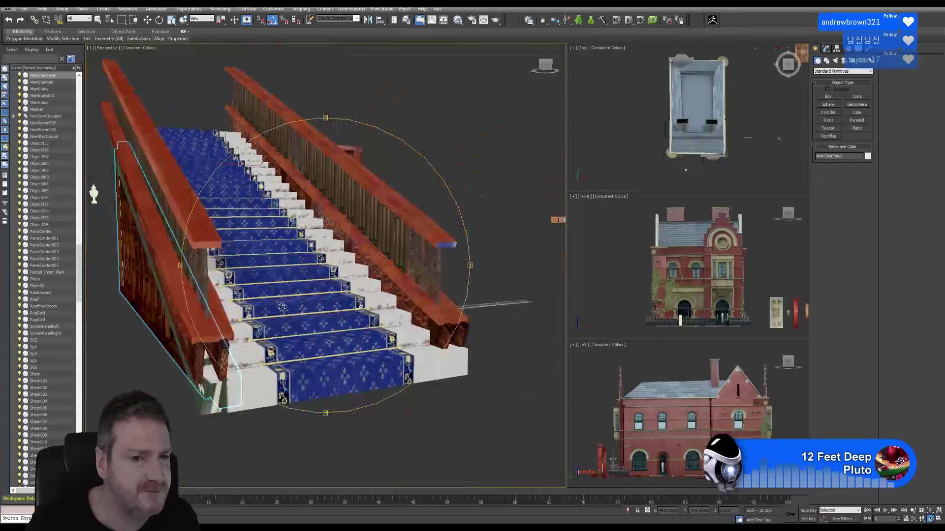
Step: Examine the four-panel folding screen with the sunburst pattern next to the staircase
{"action": "left_click_drag", "start_coordinate": [264, 315], "coordinate": [326, 314]}
{"action": "left_click_drag", "start_coordinate": [265, 298], "coordinate": [384, 287]}
{"action": "scroll", "coordinate": [317, 328], "scroll_direction": "down", "scroll_amount": 3}
{"action": "scroll", "coordinate": [306, 280], "scroll_direction": "down", "scroll_amount": 3}
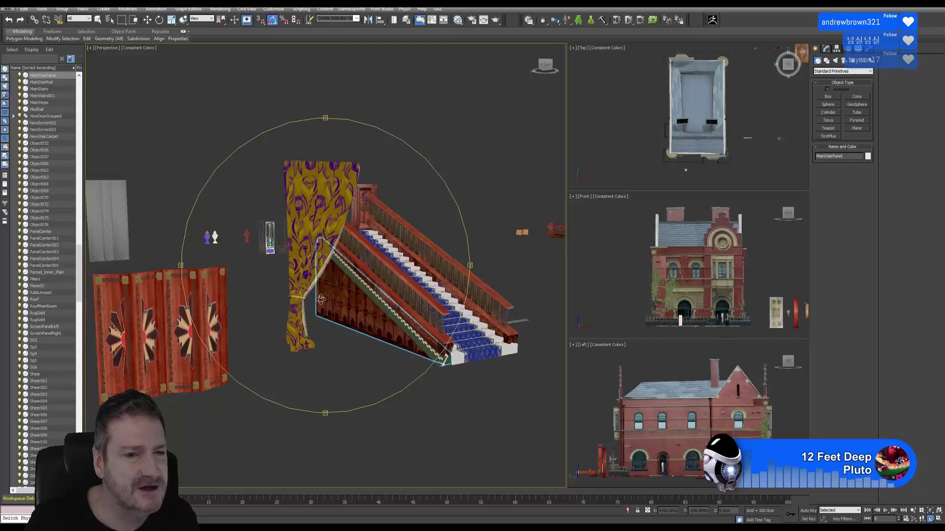
{"action": "middle_click_drag", "start_coordinate": [308, 317], "coordinate": [369, 307]}
{"action": "middle_click_drag", "start_coordinate": [311, 289], "coordinate": [346, 287]}
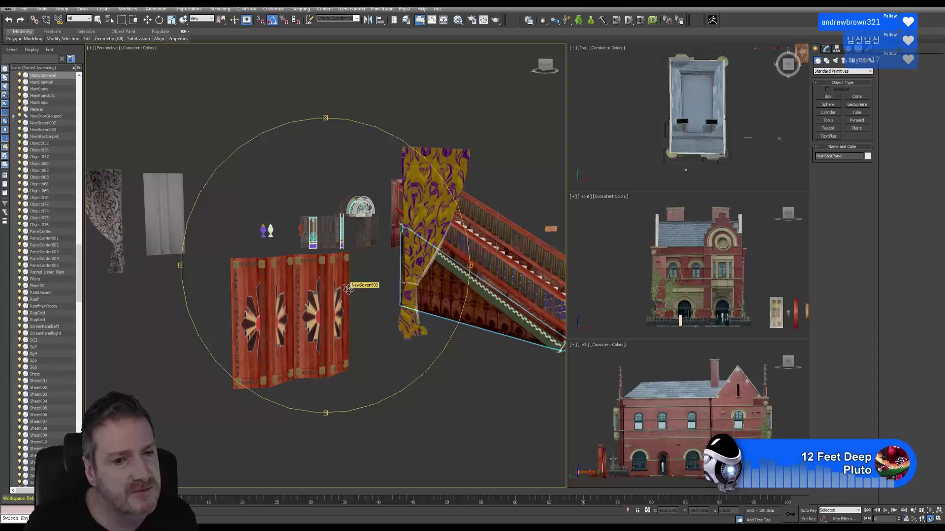
{"action": "scroll", "coordinate": [280, 322], "scroll_direction": "up", "scroll_amount": 3}
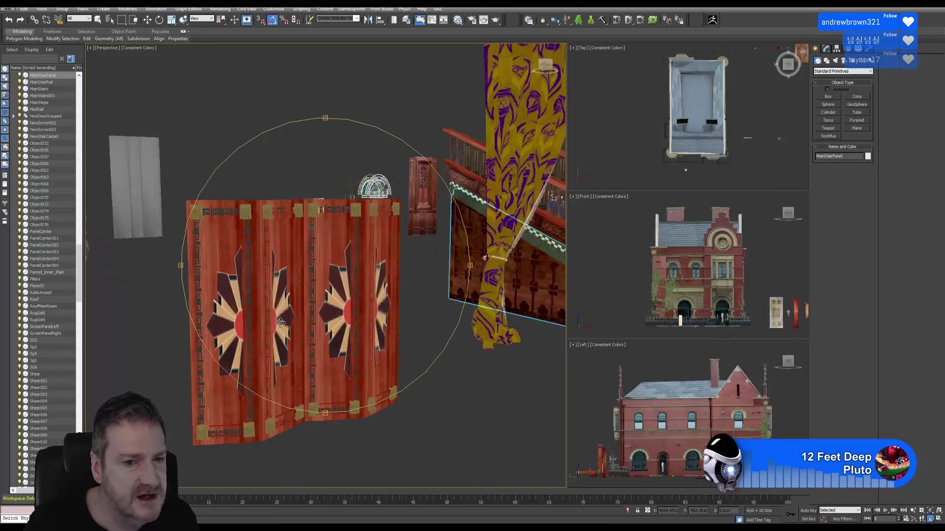
{"action": "left_click_drag", "start_coordinate": [314, 321], "coordinate": [302, 319]}
{"action": "middle_click_drag", "start_coordinate": [288, 290], "coordinate": [355, 285]}
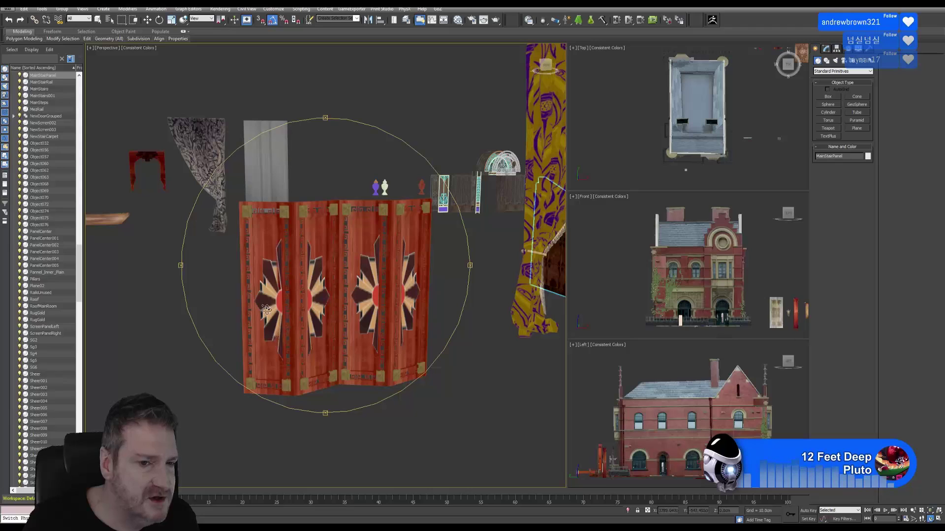
{"action": "mouse_move", "coordinate": [335, 301]}
{"action": "left_mouse_down"}
{"action": "mouse_move", "coordinate": [268, 299]}
{"action": "mouse_move", "coordinate": [345, 288]}
{"action": "left_mouse_up"}
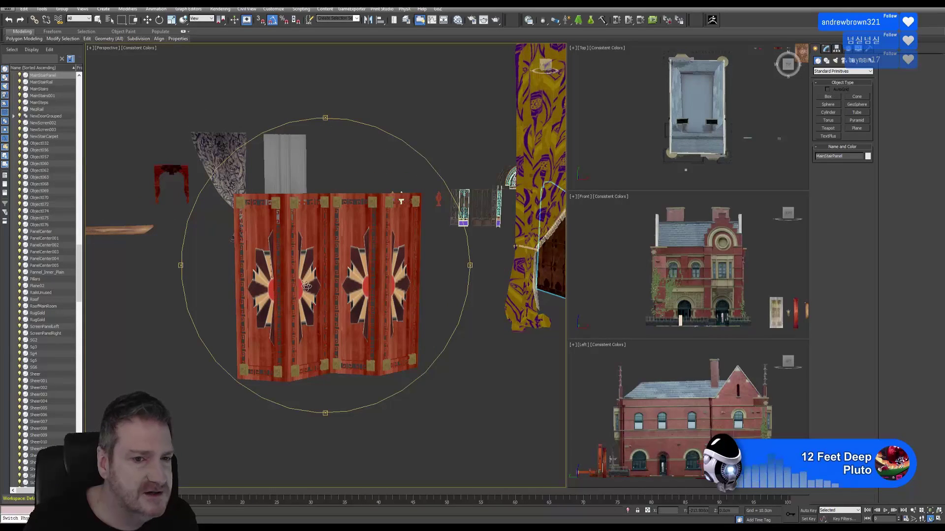
Step: Look over the row of curtains, screens and stair props, and return to the red-brick building exterior
{"action": "scroll", "coordinate": [345, 282], "scroll_direction": "down", "scroll_amount": 3}
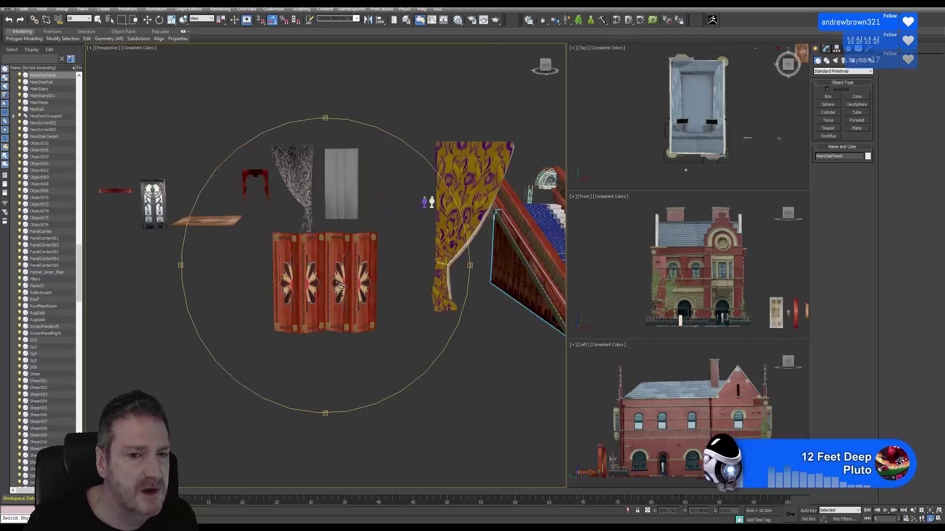
{"action": "middle_click_drag", "start_coordinate": [366, 261], "coordinate": [322, 262]}
{"action": "left_click_drag", "start_coordinate": [344, 275], "coordinate": [367, 274]}
{"action": "middle_click_drag", "start_coordinate": [356, 255], "coordinate": [310, 267]}
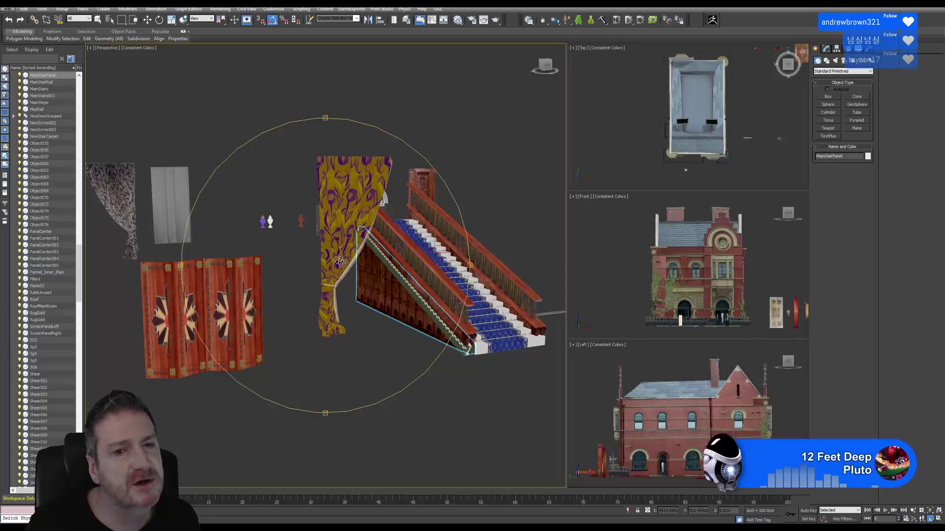
{"action": "middle_click_drag", "start_coordinate": [345, 254], "coordinate": [341, 256]}
{"action": "scroll", "coordinate": [316, 260], "scroll_direction": "down", "scroll_amount": 4}
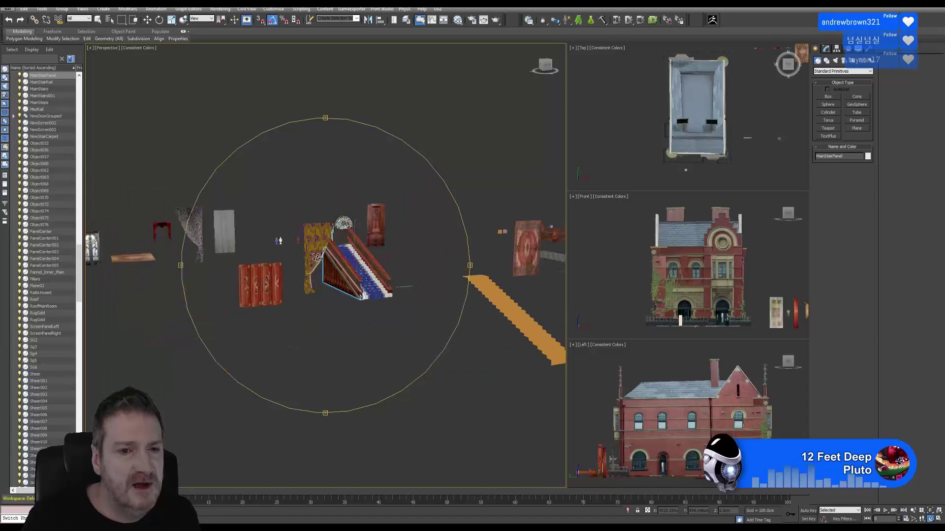
{"action": "scroll", "coordinate": [317, 258], "scroll_direction": "down", "scroll_amount": 2}
{"action": "left_click_drag", "start_coordinate": [356, 265], "coordinate": [320, 270]}
{"action": "left_click_drag", "start_coordinate": [377, 272], "coordinate": [169, 249]}
{"action": "scroll", "coordinate": [381, 277], "scroll_direction": "down", "scroll_amount": 3}
{"action": "middle_click_drag", "start_coordinate": [398, 281], "coordinate": [363, 280]}
{"action": "middle_click_drag", "start_coordinate": [268, 248], "coordinate": [337, 243]}
{"action": "scroll", "coordinate": [270, 222], "scroll_direction": "up", "scroll_amount": 4}
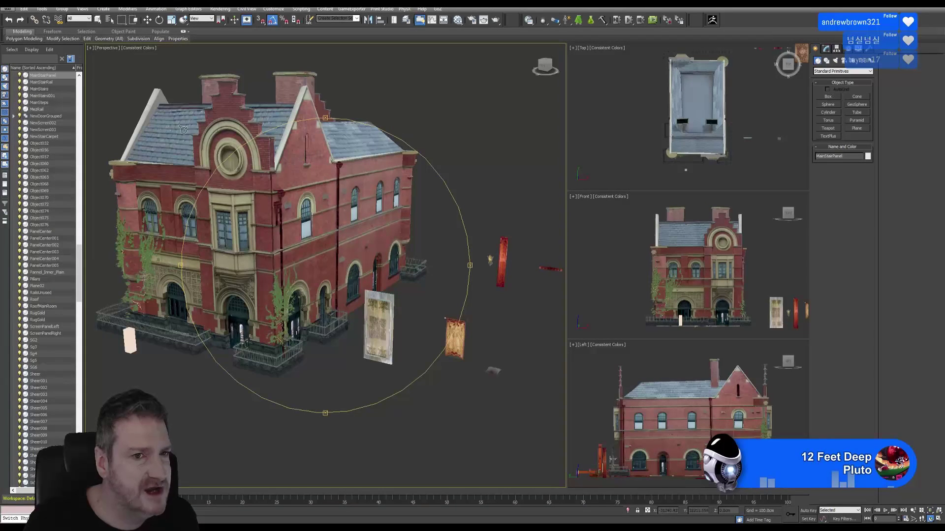
Step: Examine the building's corner facade, arched entrances and railings up close, and the whole exterior
{"action": "left_click_drag", "start_coordinate": [320, 214], "coordinate": [313, 213]}
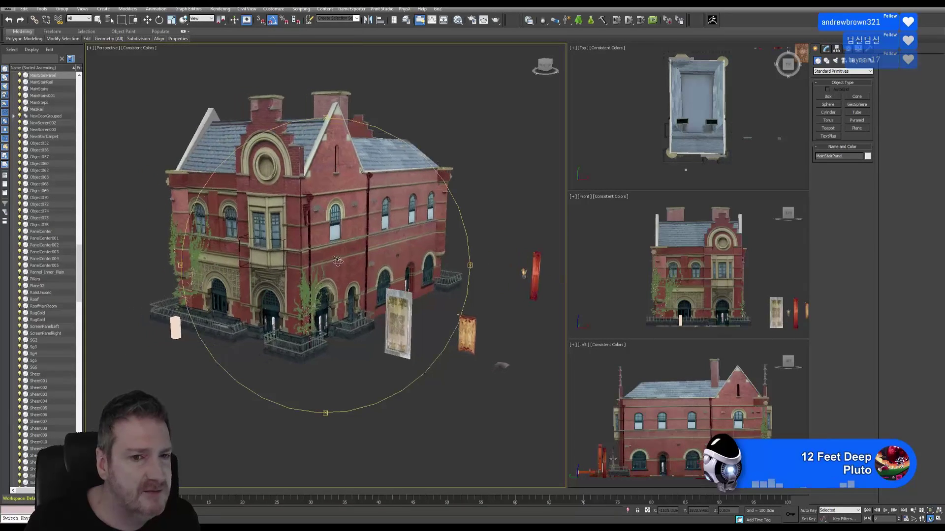
{"action": "scroll", "coordinate": [337, 266], "scroll_direction": "up", "scroll_amount": 3}
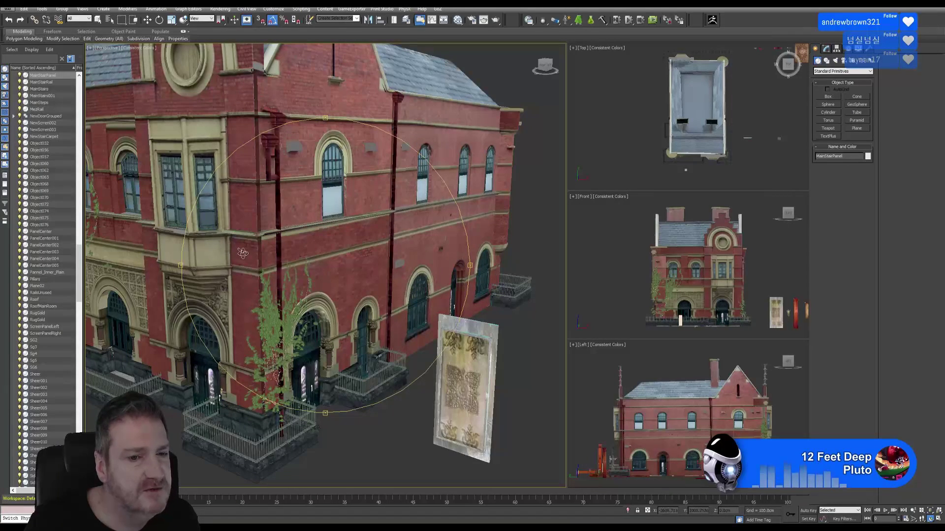
{"action": "left_click_drag", "start_coordinate": [340, 262], "coordinate": [341, 387]}
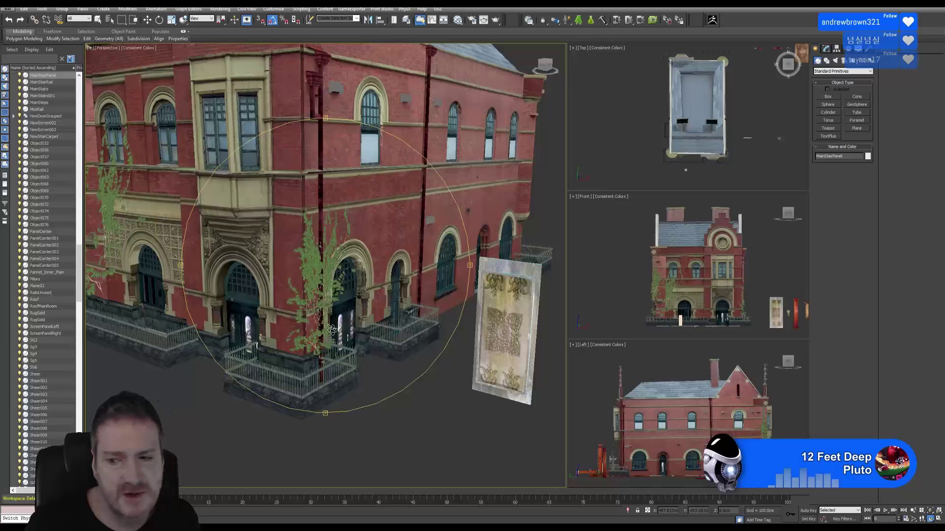
{"action": "scroll", "coordinate": [335, 288], "scroll_direction": "down", "scroll_amount": 2}
{"action": "middle_click_drag", "start_coordinate": [354, 239], "coordinate": [365, 279]}
{"action": "scroll", "coordinate": [359, 298], "scroll_direction": "down", "scroll_amount": 3}
{"action": "left_click_drag", "start_coordinate": [335, 252], "coordinate": [333, 251]}
{"action": "middle_click_drag", "start_coordinate": [341, 257], "coordinate": [313, 226]}
{"action": "scroll", "coordinate": [332, 259], "scroll_direction": "up", "scroll_amount": 3}
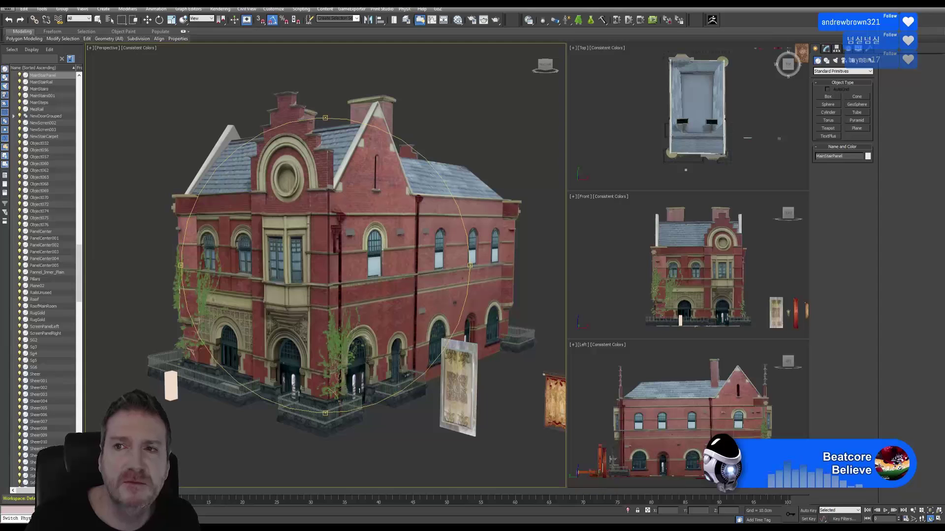
Step: Switch to the Unreal Engine editor showing the ArtDeco_Building_Env level
{"action": "key", "text": "super+d"}
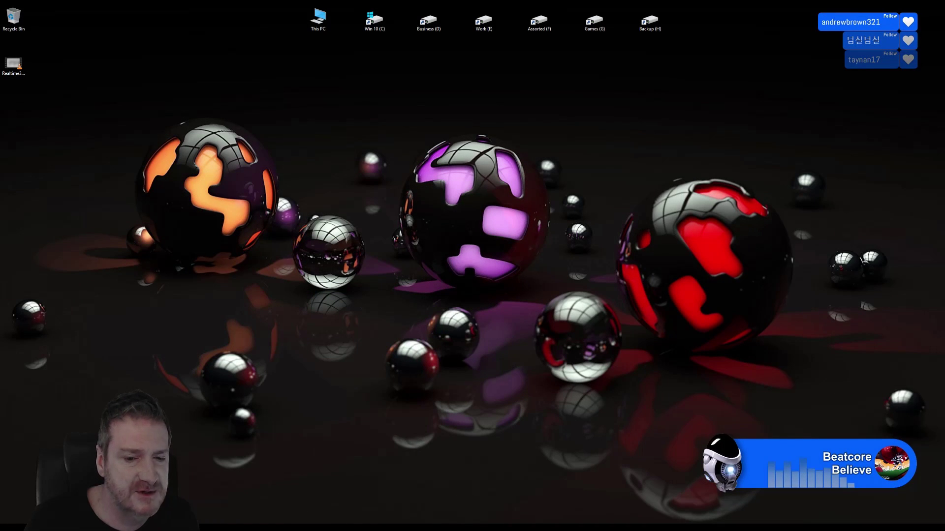
{"action": "left_click", "coordinate": [335, 528]}
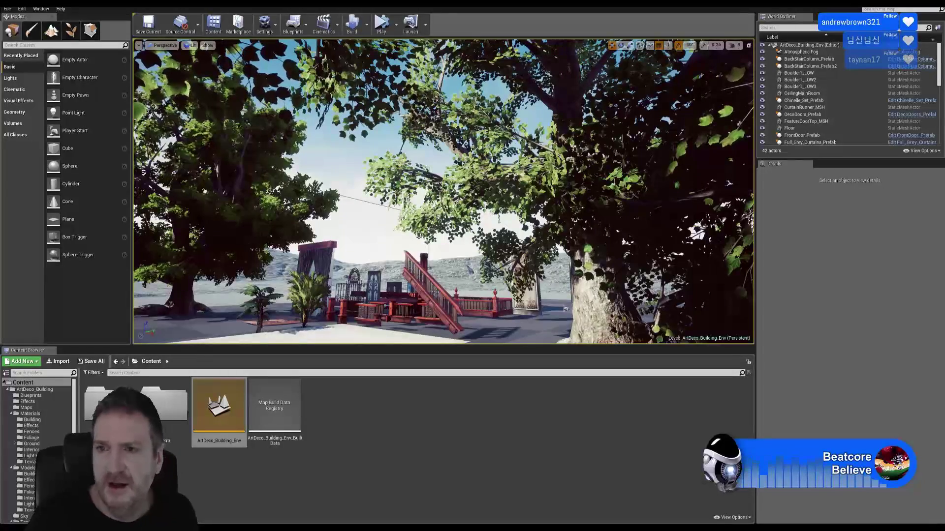
Step: Switch to SpeedTree Modeler and enable the wind for the MY_Red_Maple_Hero_House tree
{"action": "left_click", "coordinate": [265, 524]}
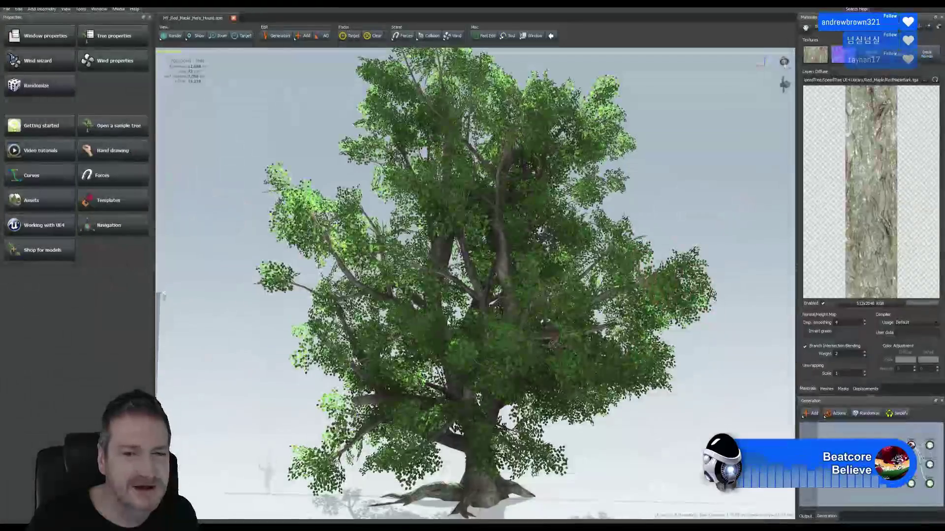
{"action": "right_click", "coordinate": [784, 84]}
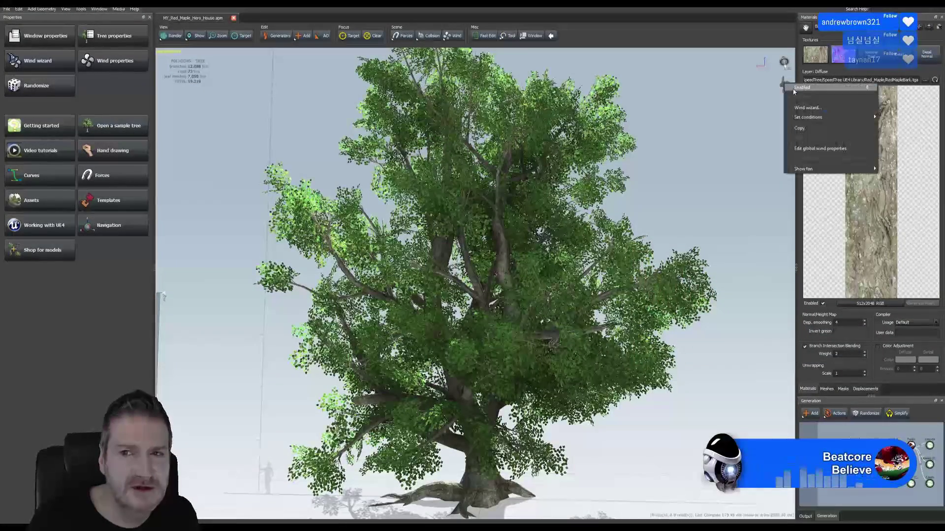
{"action": "left_click", "coordinate": [791, 89]}
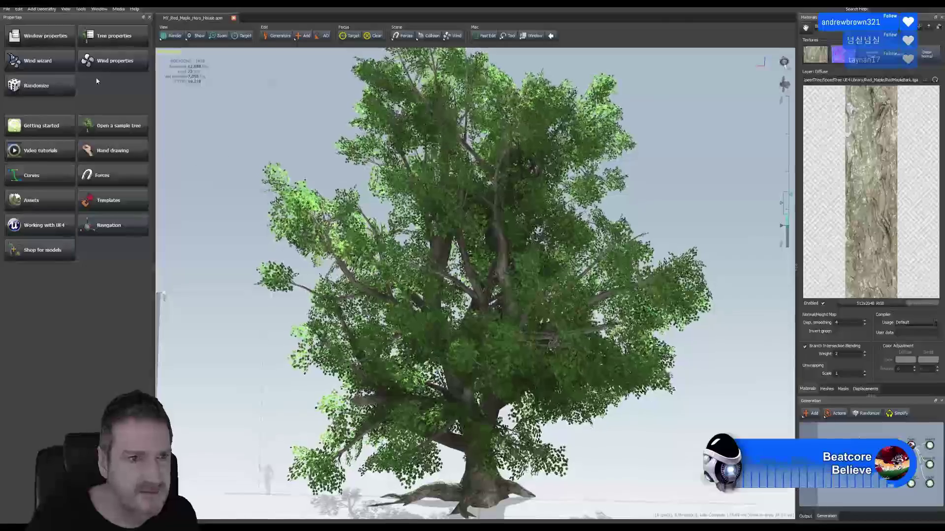
Step: Show the wind properties, examine the house maple swaying from several angles, and turn its wind off
{"action": "left_click", "coordinate": [127, 64]}
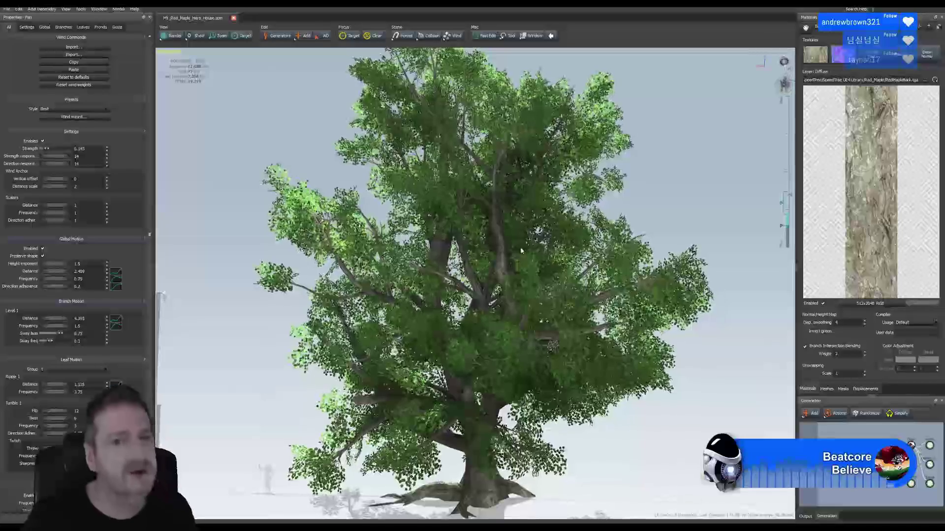
{"action": "left_click_drag", "start_coordinate": [647, 198], "coordinate": [572, 201]}
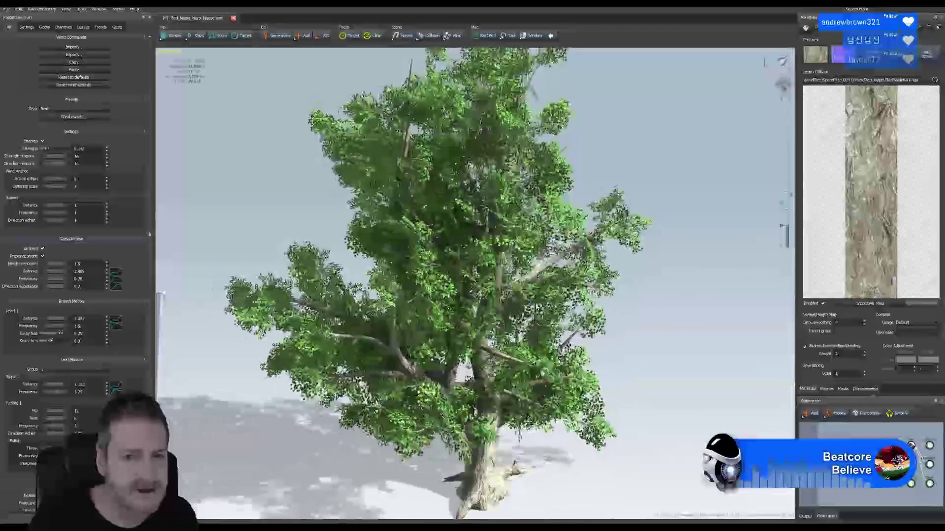
{"action": "left_click_drag", "start_coordinate": [569, 306], "coordinate": [714, 295]}
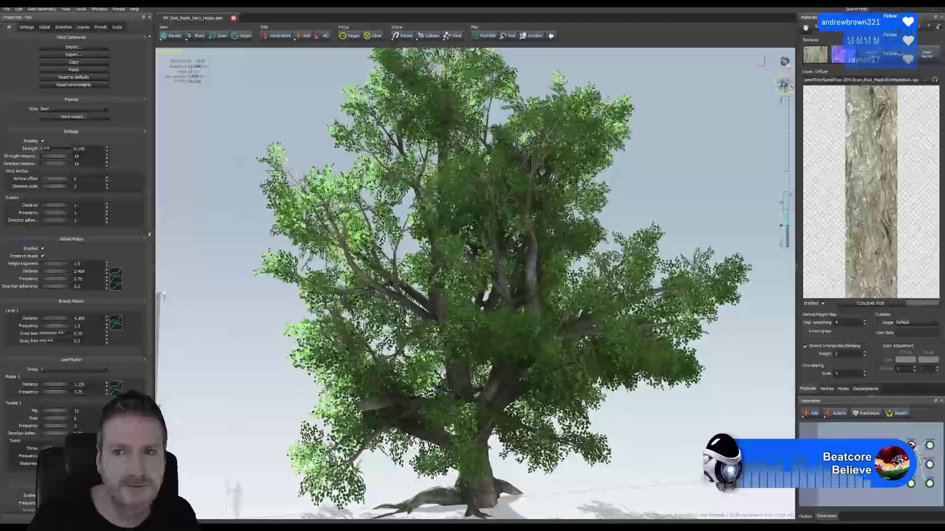
{"action": "left_click", "coordinate": [785, 84]}
{"action": "left_click", "coordinate": [806, 93]}
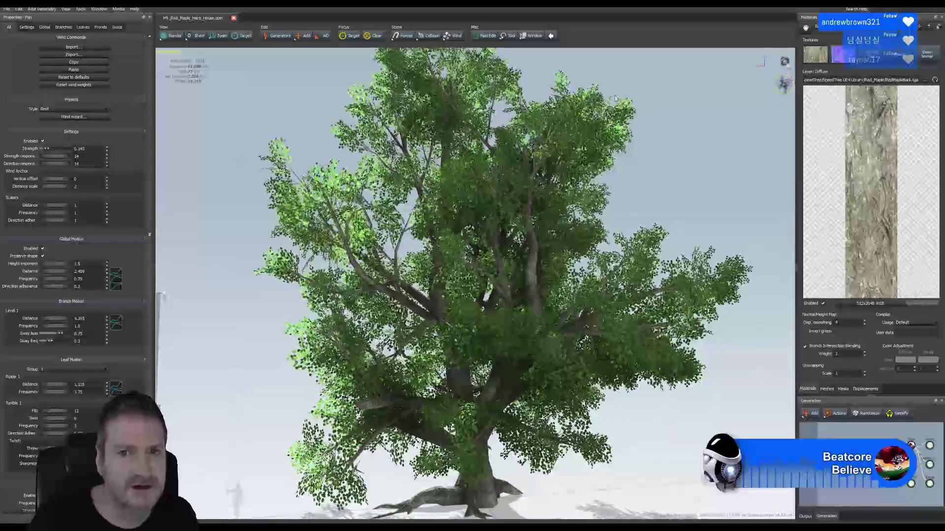
Step: Open MY_Red_Maple_Hero_Yard.spm from the Speedtree UE4 Mine folder and examine the tree with its purple collision shapes from several angles
{"action": "left_click", "coordinate": [6, 10]}
{"action": "left_click", "coordinate": [11, 26]}
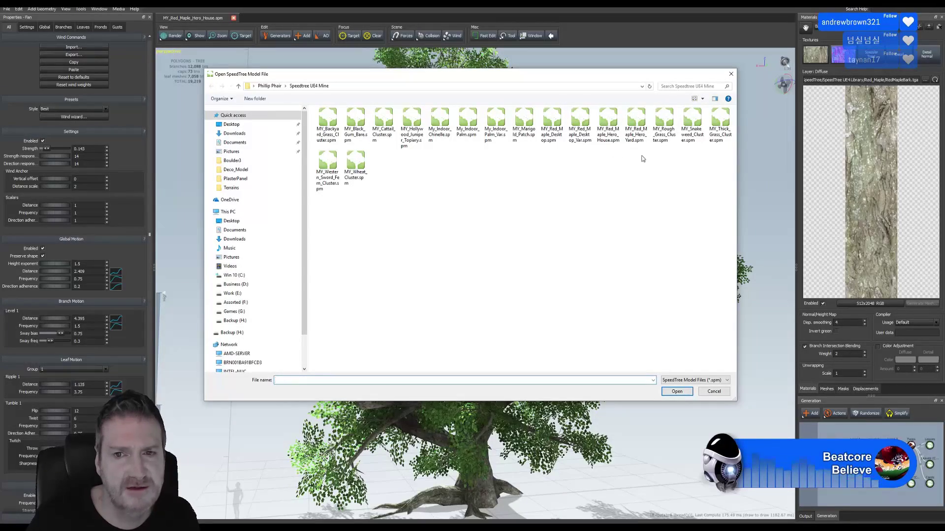
{"action": "left_click", "coordinate": [640, 125]}
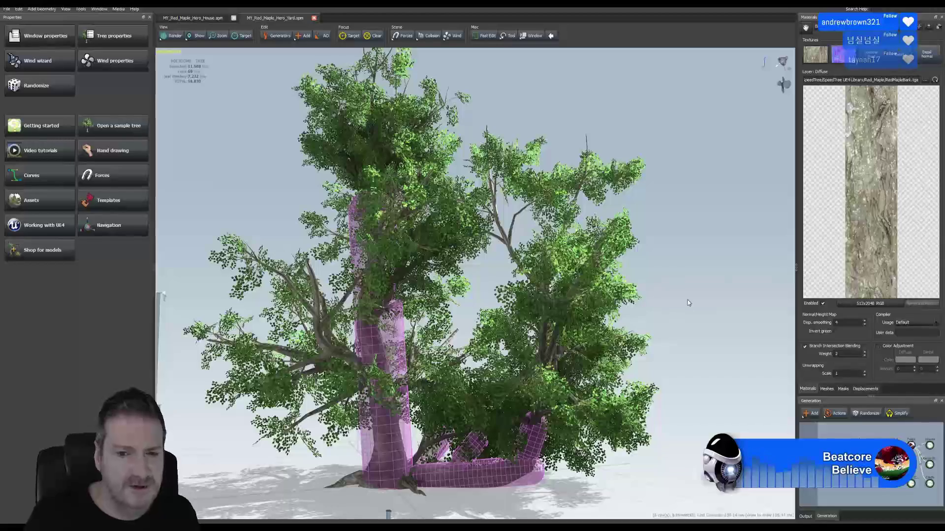
{"action": "left_click_drag", "start_coordinate": [674, 290], "coordinate": [649, 290]}
{"action": "left_click", "coordinate": [219, 20]}
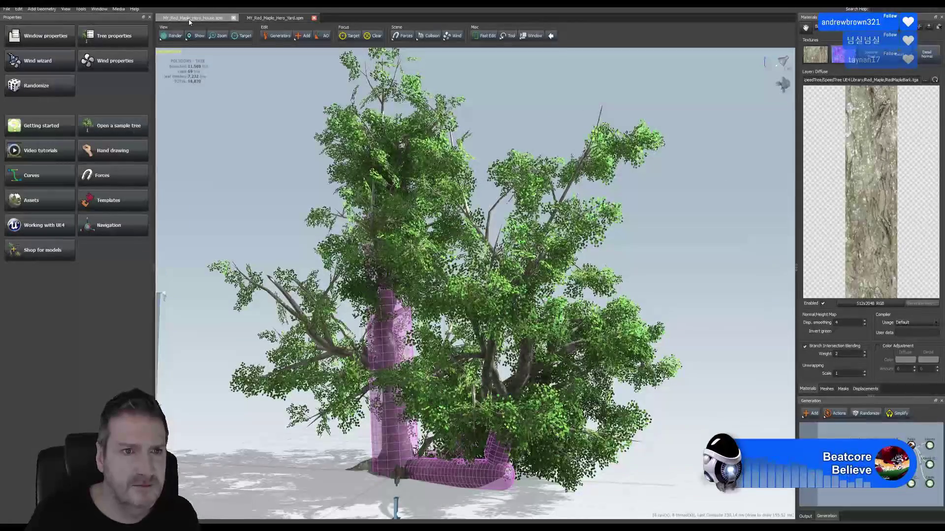
{"action": "left_click", "coordinate": [267, 19]}
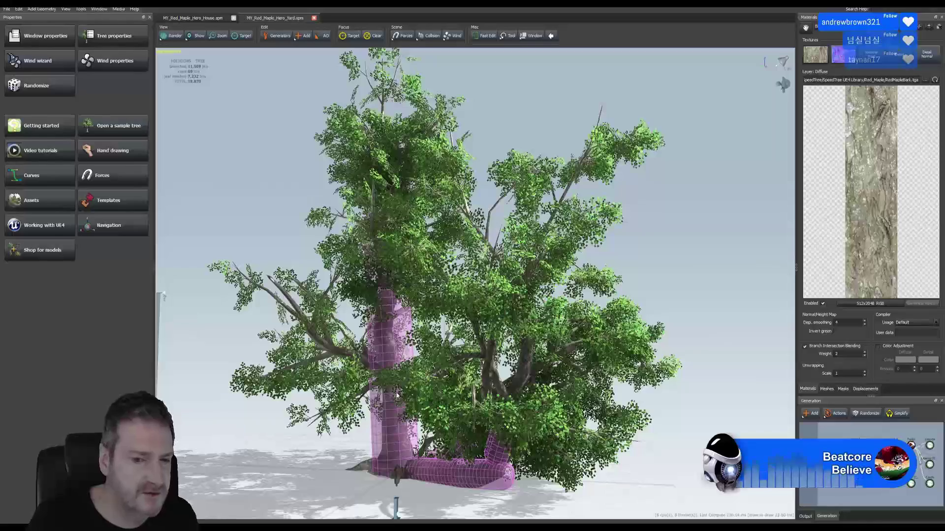
{"action": "left_click_drag", "start_coordinate": [652, 285], "coordinate": [679, 284]}
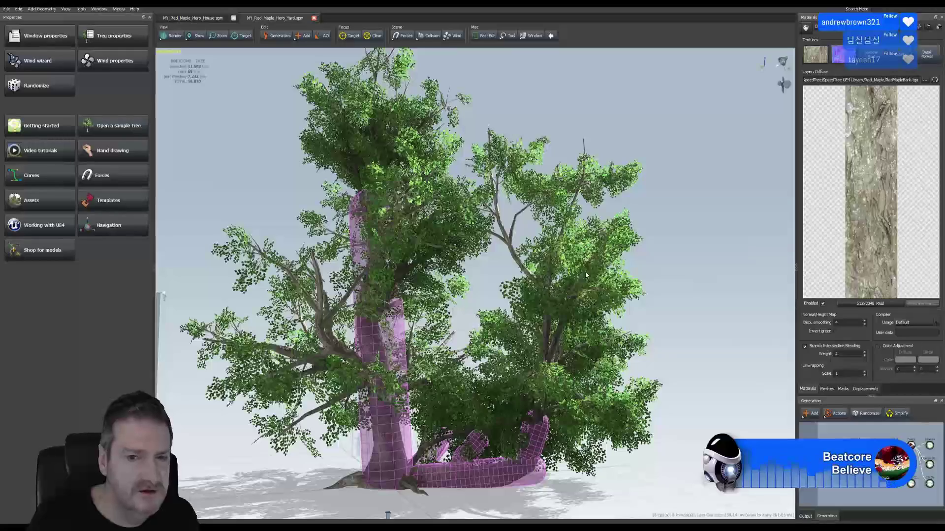
{"action": "left_click_drag", "start_coordinate": [670, 352], "coordinate": [642, 352]}
Step: Enable the yard maple's wind, examine its swaying branches and roots from several angles, and disable the wind
{"action": "left_click", "coordinate": [783, 86]}
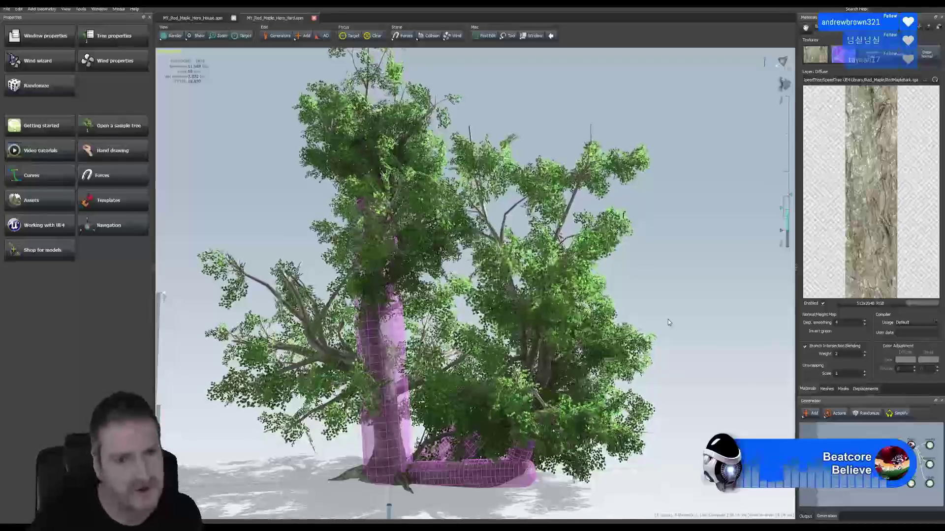
{"action": "left_click_drag", "start_coordinate": [693, 328], "coordinate": [582, 388]}
{"action": "left_click_drag", "start_coordinate": [632, 288], "coordinate": [733, 279]}
{"action": "left_click_drag", "start_coordinate": [651, 270], "coordinate": [685, 271]}
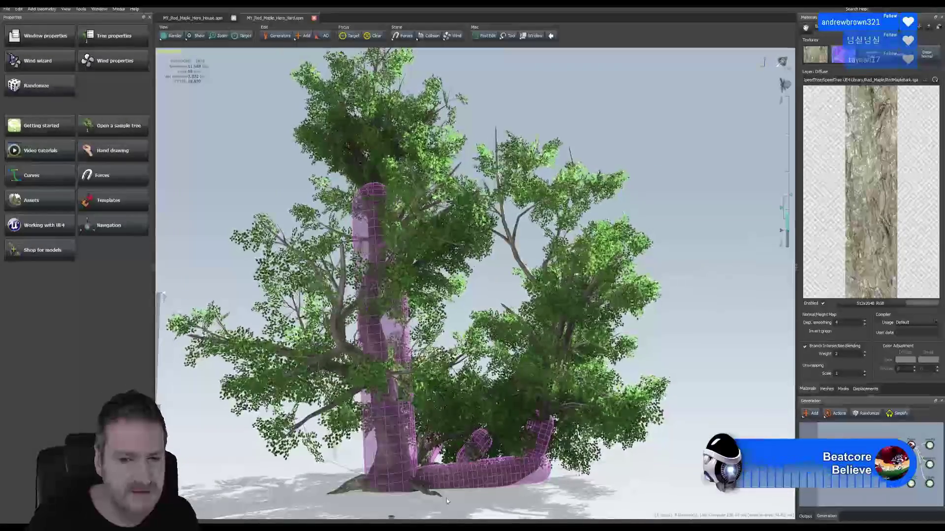
{"action": "left_click_drag", "start_coordinate": [464, 486], "coordinate": [471, 510]}
{"action": "left_click_drag", "start_coordinate": [641, 509], "coordinate": [622, 497]}
{"action": "right_click", "coordinate": [783, 82]}
{"action": "left_click", "coordinate": [809, 88]}
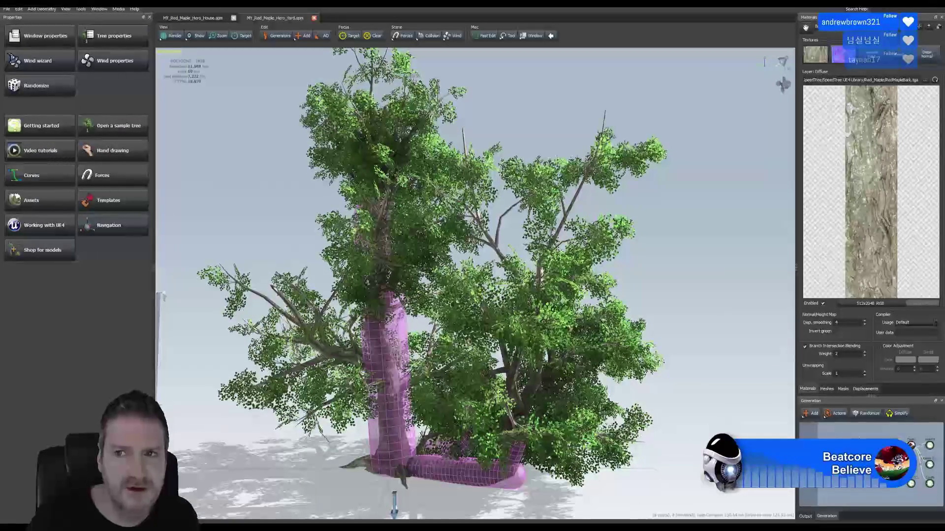
Step: Switch to the Unreal Engine editor and examine the twin-trunk yard maple near the red staircase
{"action": "key", "text": "super+d"}
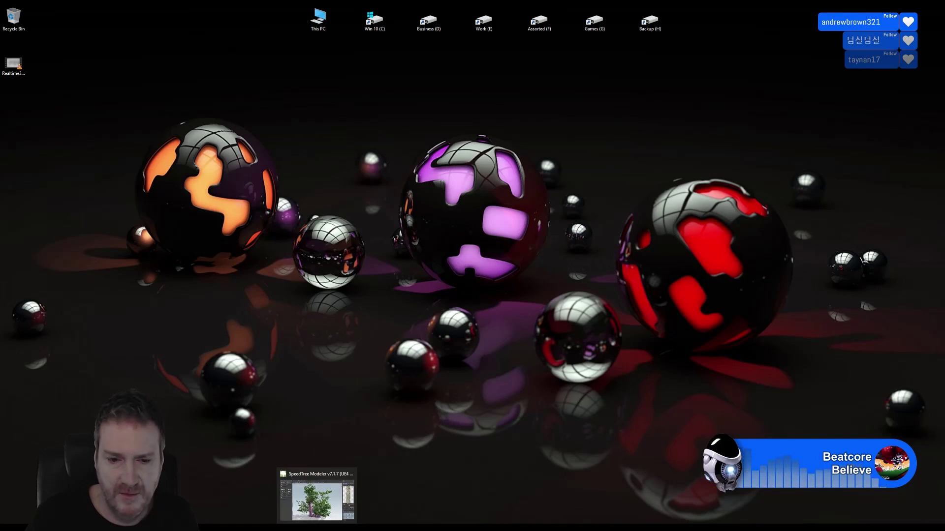
{"action": "left_click", "coordinate": [333, 527]}
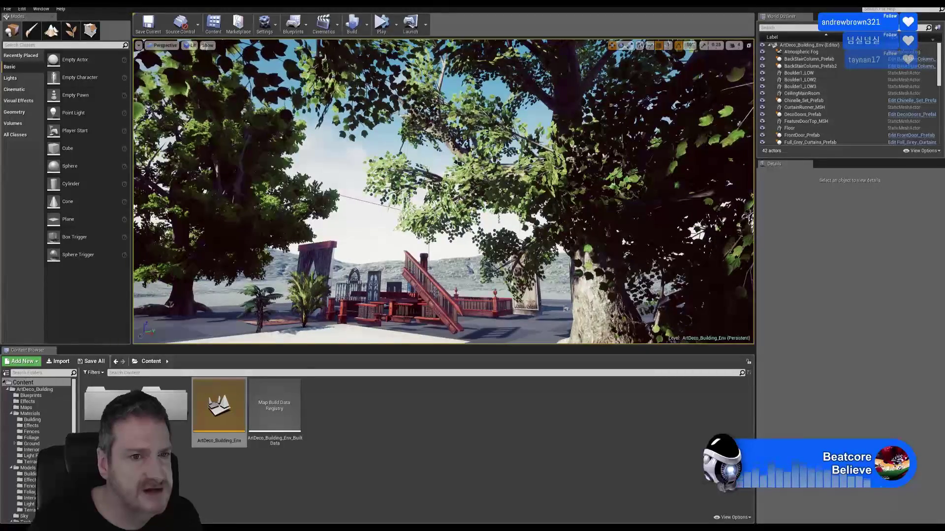
{"action": "right_click_drag", "start_coordinate": [443, 192], "coordinate": [524, 213]}
{"action": "key", "text": "w"}
{"action": "right_click_drag", "start_coordinate": [638, 194], "coordinate": [644, 174]}
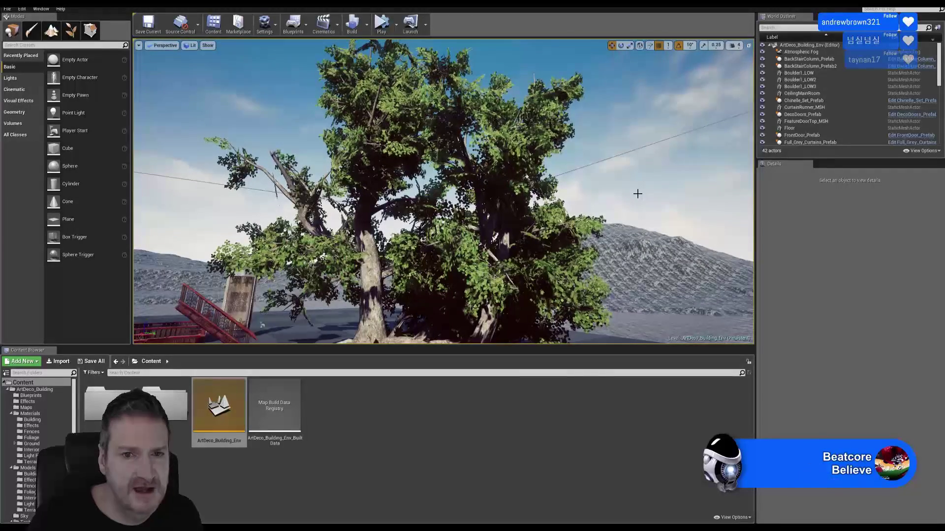
{"action": "mouse_move", "coordinate": [592, 192]}
{"action": "right_mouse_down"}
{"action": "mouse_move", "coordinate": [605, 217]}
{"action": "mouse_move", "coordinate": [594, 219]}
{"action": "mouse_move", "coordinate": [588, 197]}
{"action": "right_mouse_up"}
{"action": "key", "text": "a"}
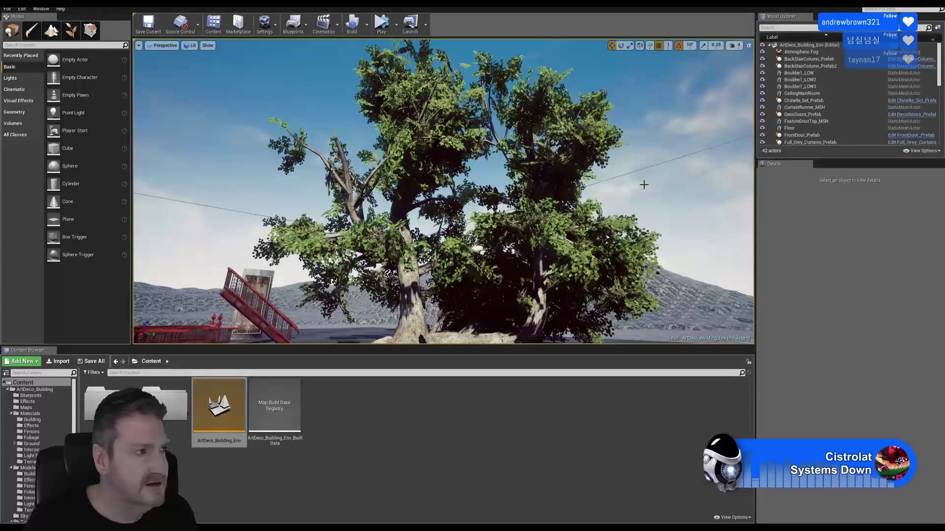
Step: Examine the large house maple beside the curtains, from its full crown down to its bark, branches and roots
{"action": "right_click_drag", "start_coordinate": [444, 192], "coordinate": [256, 170]}
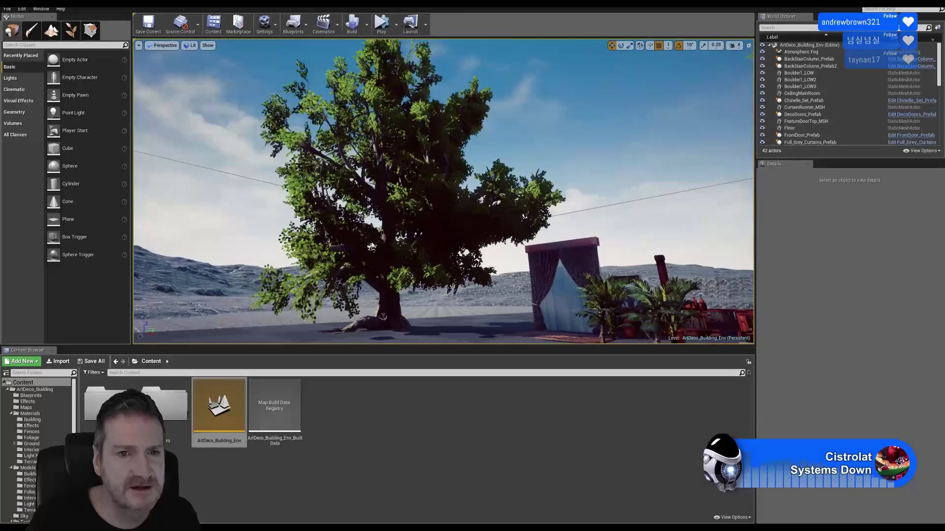
{"action": "key", "text": "w"}
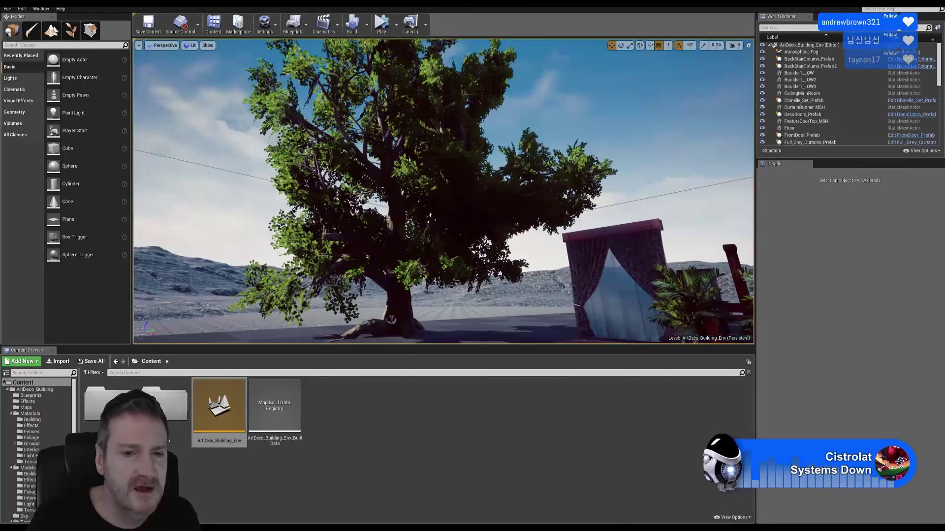
{"action": "right_click_drag", "start_coordinate": [443, 192], "coordinate": [413, 205]}
{"action": "key", "text": "w"}
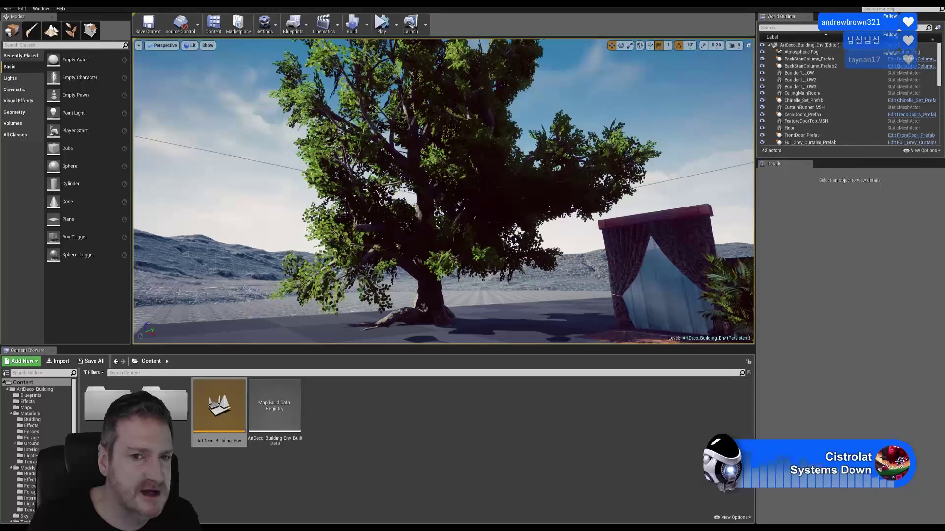
{"action": "right_click_drag", "start_coordinate": [443, 192], "coordinate": [439, 172]}
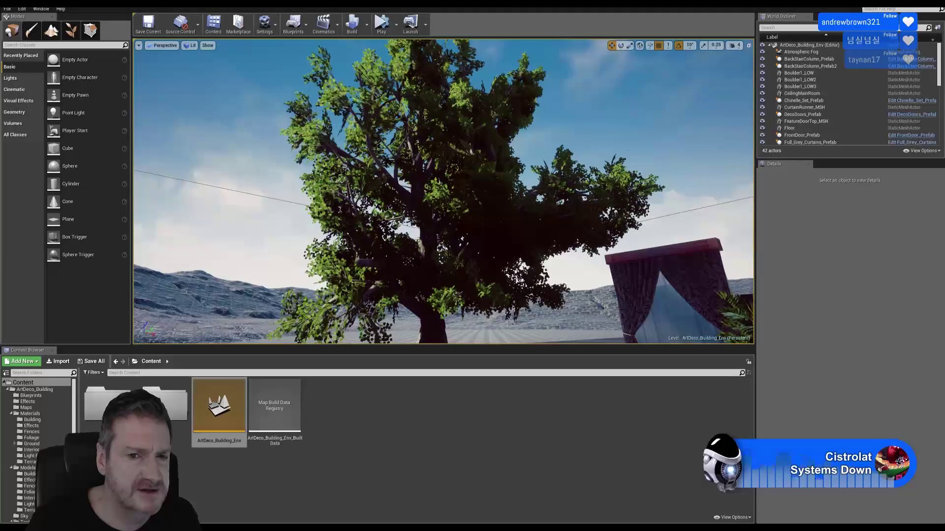
{"action": "right_click_drag", "start_coordinate": [443, 192], "coordinate": [441, 86]}
{"action": "key", "text": "w"}
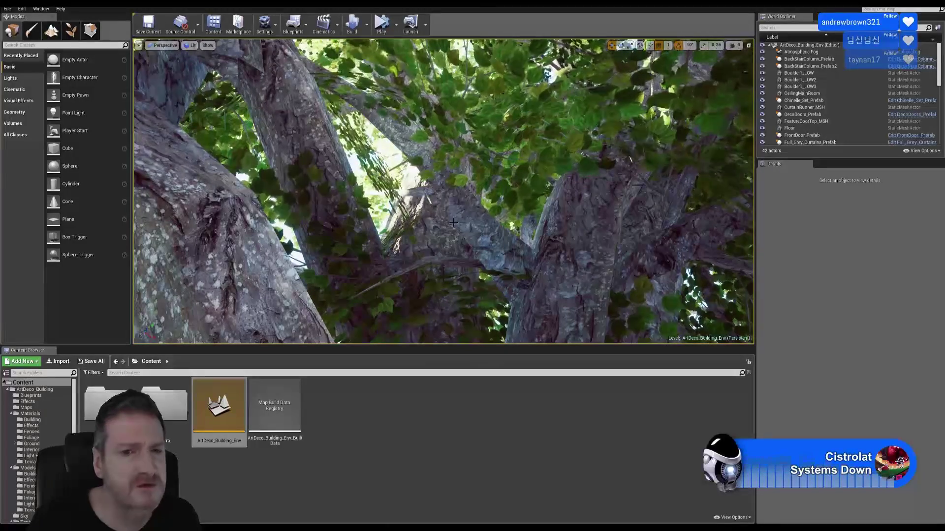
{"action": "right_click_drag", "start_coordinate": [443, 200], "coordinate": [508, 229]}
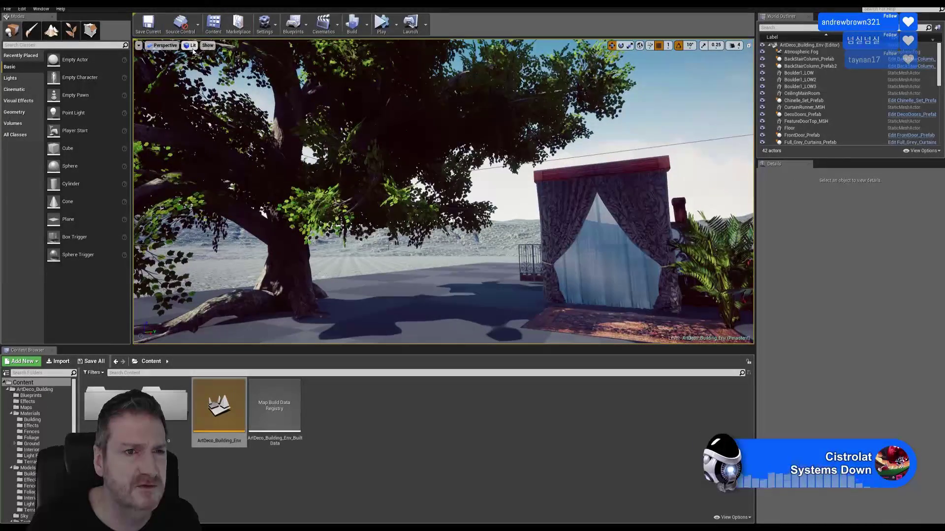
{"action": "left_click", "coordinate": [191, 46]}
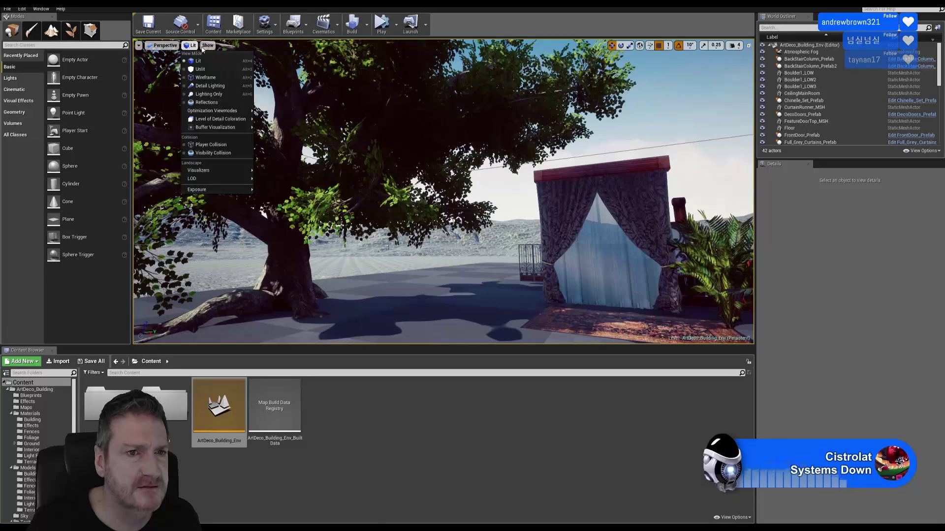
{"action": "mouse_move", "coordinate": [168, 48]}
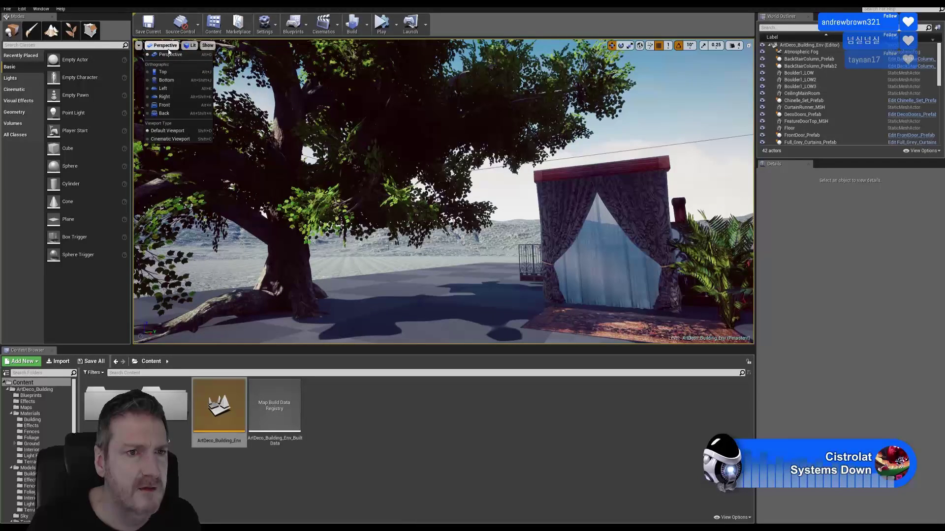
{"action": "left_click", "coordinate": [501, 23]}
Step: Bring the draped curtain and the patterned carpet in front of it into full view
{"action": "right_click_drag", "start_coordinate": [492, 148], "coordinate": [561, 163]}
{"action": "mouse_move", "coordinate": [448, 163]}
{"action": "right_mouse_down"}
{"action": "mouse_move", "coordinate": [423, 163]}
{"action": "mouse_move", "coordinate": [448, 163]}
{"action": "right_mouse_up"}
{"action": "key", "text": "w"}
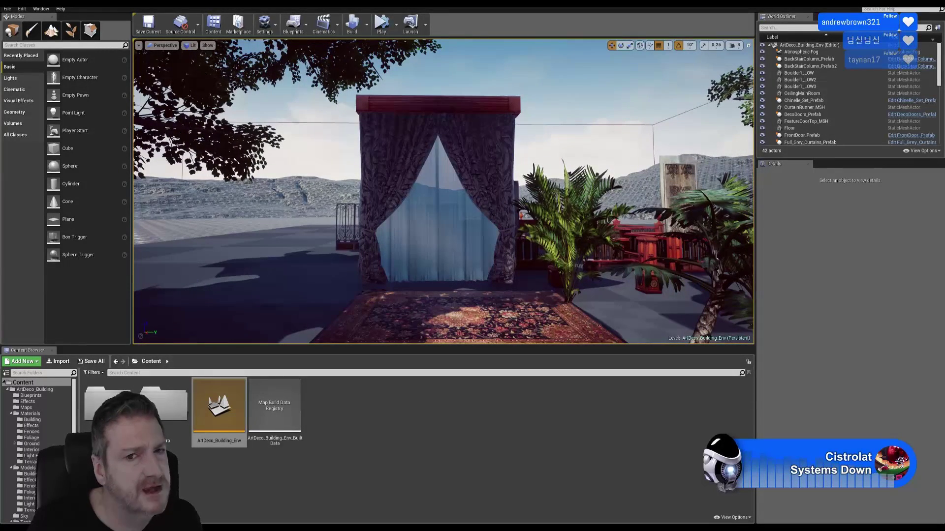
Step: Examine the potted palms and broad-leaved plants beside the carpet up close
{"action": "right_click_drag", "start_coordinate": [464, 225], "coordinate": [581, 232]}
{"action": "key", "text": "w"}
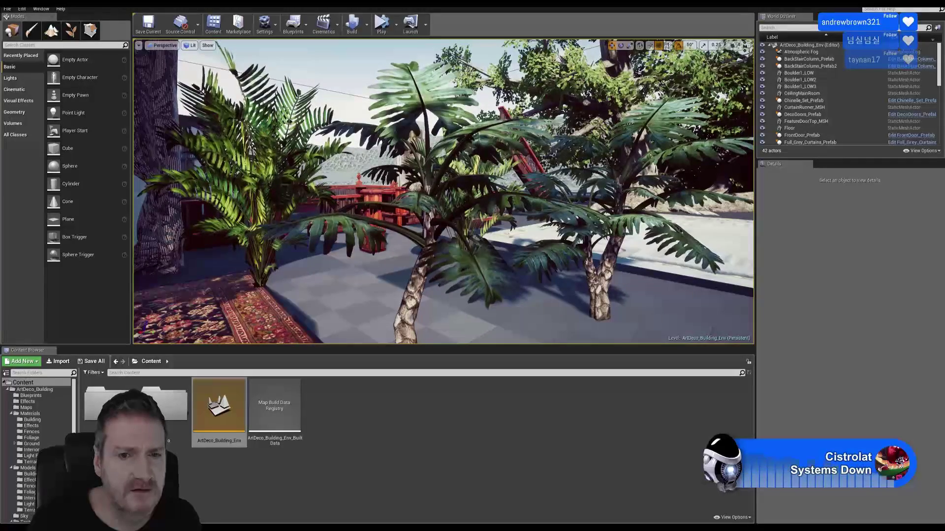
{"action": "key", "text": "s"}
{"action": "key", "text": "w"}
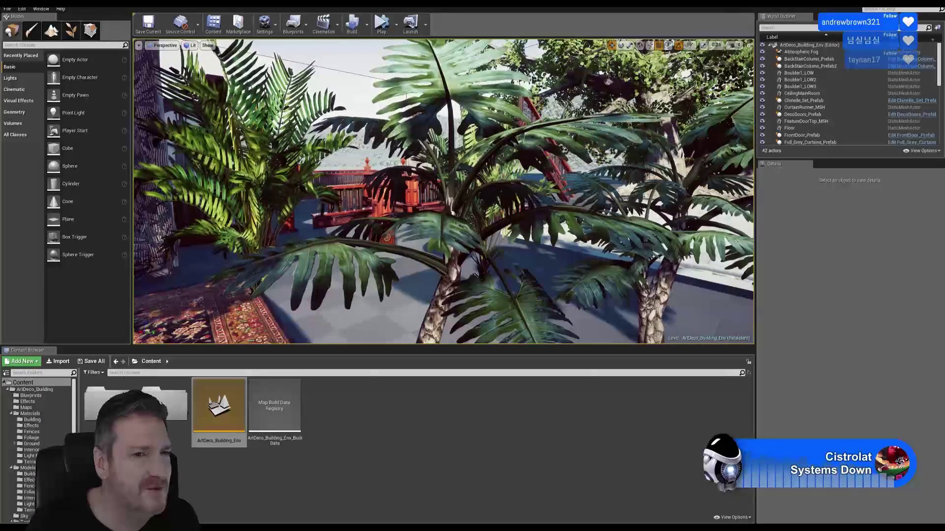
{"action": "left_click_drag", "start_coordinate": [444, 225], "coordinate": [435, 247]}
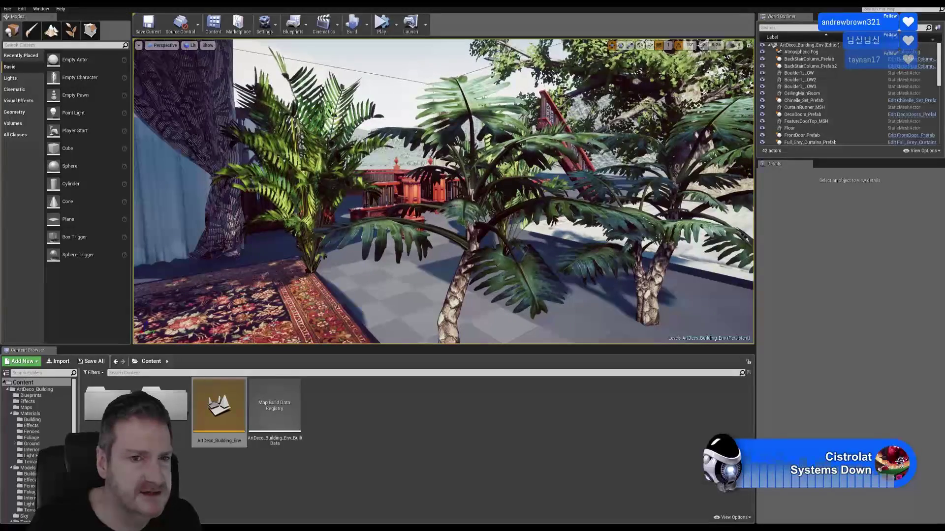
{"action": "left_click_drag", "start_coordinate": [435, 247], "coordinate": [409, 229]}
{"action": "right_click_drag", "start_coordinate": [409, 230], "coordinate": [416, 212]}
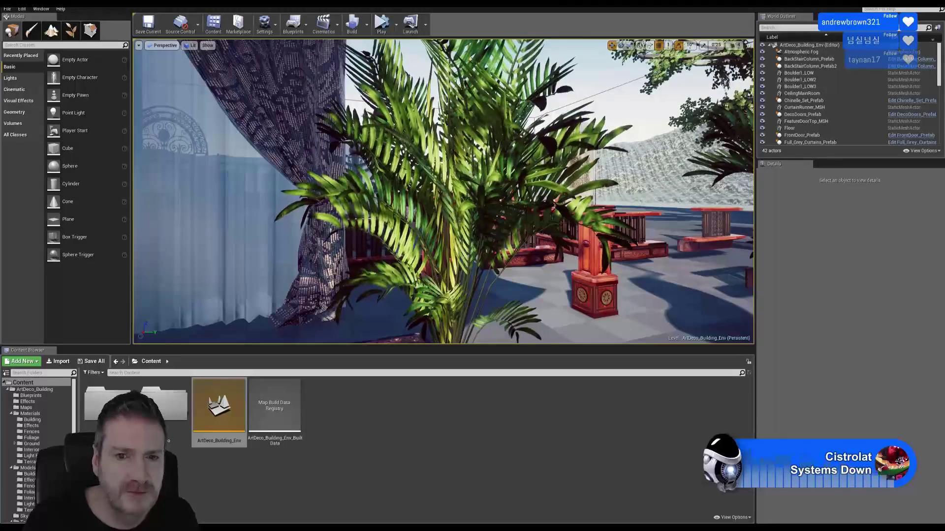
Step: Look over the whole group of indoor palms and the red railing props behind them from different sides
{"action": "key", "text": "s"}
{"action": "right_click_drag", "start_coordinate": [475, 181], "coordinate": [497, 174]}
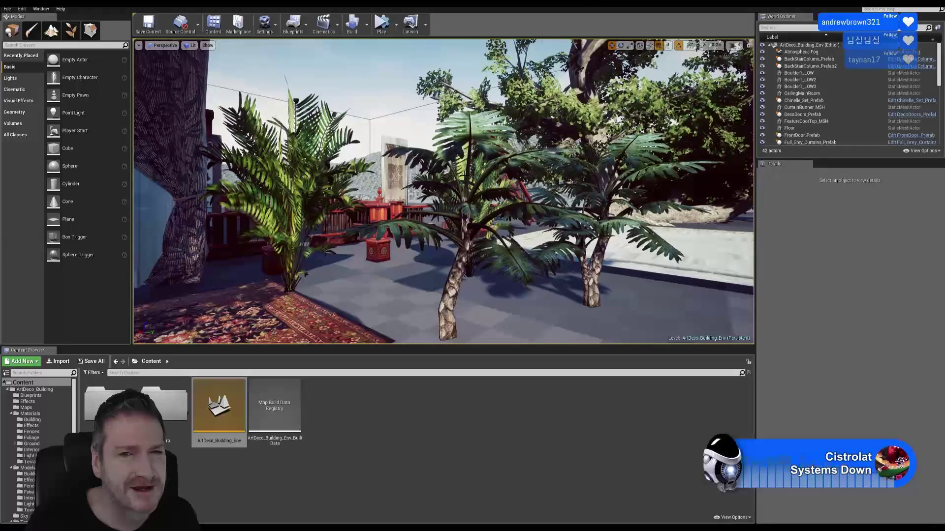
{"action": "right_click_drag", "start_coordinate": [443, 192], "coordinate": [359, 191]}
{"action": "right_click_drag", "start_coordinate": [373, 80], "coordinate": [425, 119]}
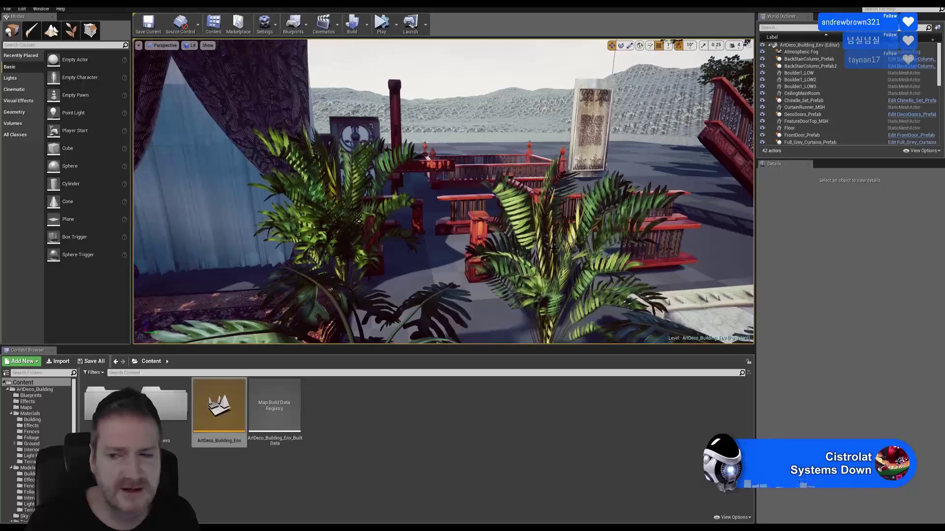
{"action": "right_click_drag", "start_coordinate": [427, 157], "coordinate": [347, 167]}
{"action": "right_click_drag", "start_coordinate": [414, 236], "coordinate": [490, 227]}
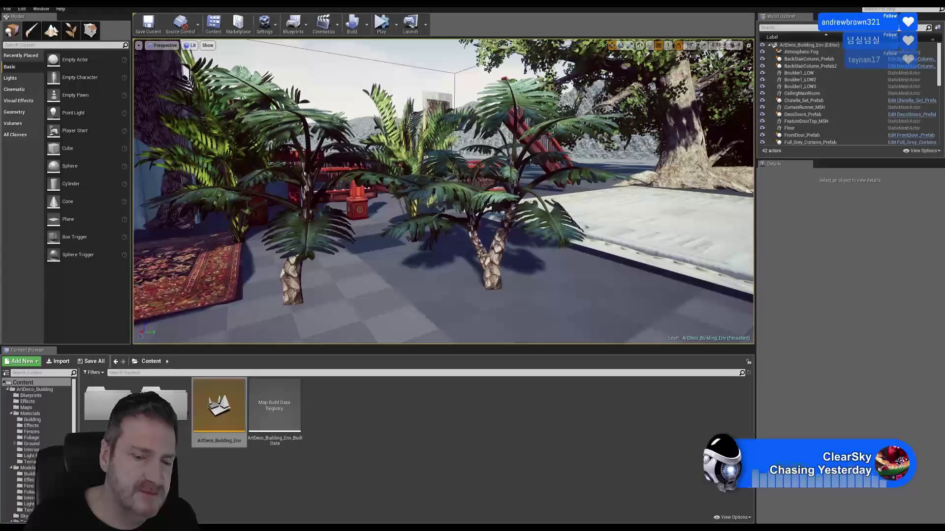
Step: Select the twin-trunked palm in the scene and show its Chinelle_Set_Prefab in the Blueprints folder
{"action": "right_click_drag", "start_coordinate": [484, 261], "coordinate": [488, 287]}
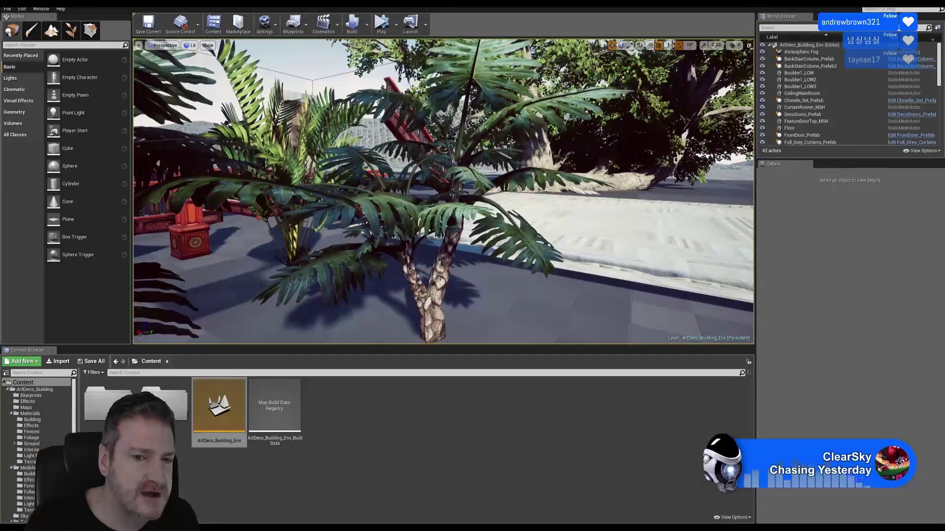
{"action": "left_click", "coordinate": [428, 303]}
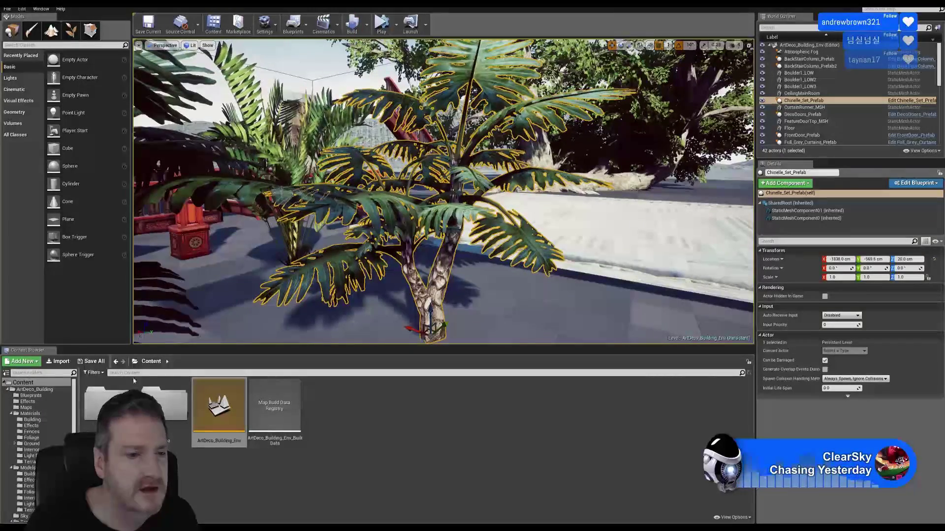
{"action": "left_click", "coordinate": [30, 396]}
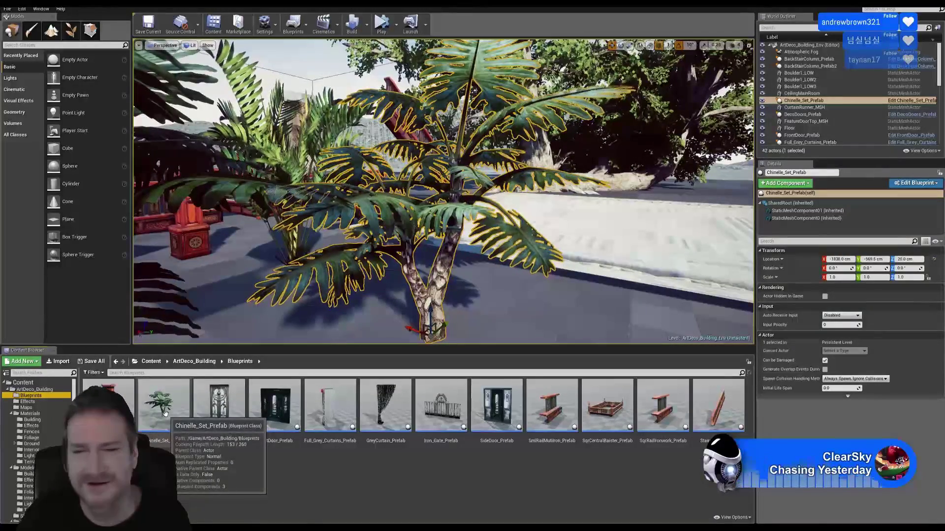
{"action": "right_click_drag", "start_coordinate": [440, 278], "coordinate": [424, 276]}
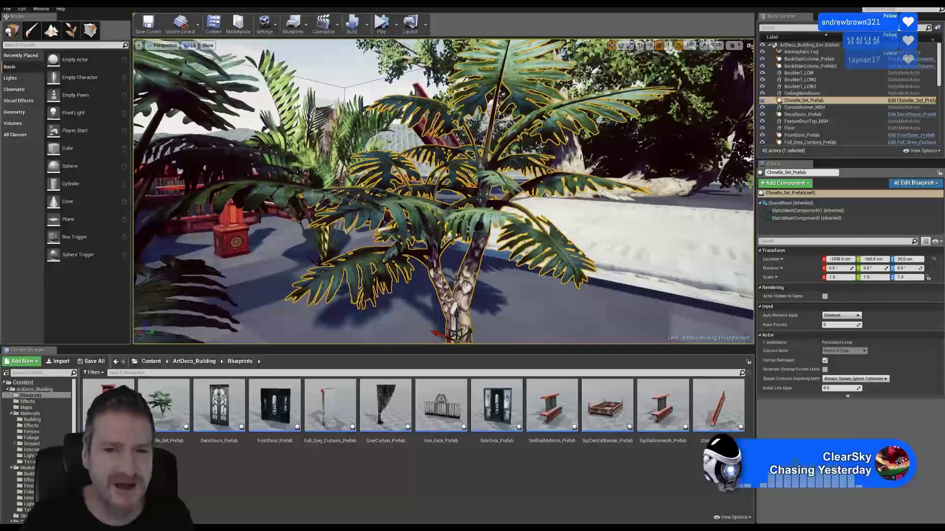
Step: Clear the palm selection and view the pair of broad-leaved palms beside the carpet from farther back
{"action": "key", "text": "Escape"}
{"action": "right_click_drag", "start_coordinate": [427, 212], "coordinate": [413, 213]}
{"action": "key", "text": "s"}
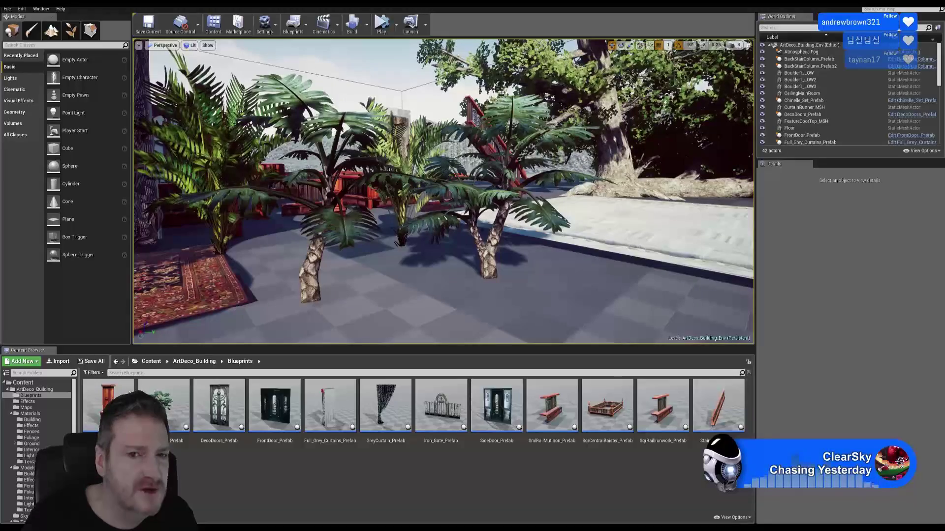
{"action": "right_click_drag", "start_coordinate": [498, 239], "coordinate": [476, 238]}
{"action": "key", "text": "d"}
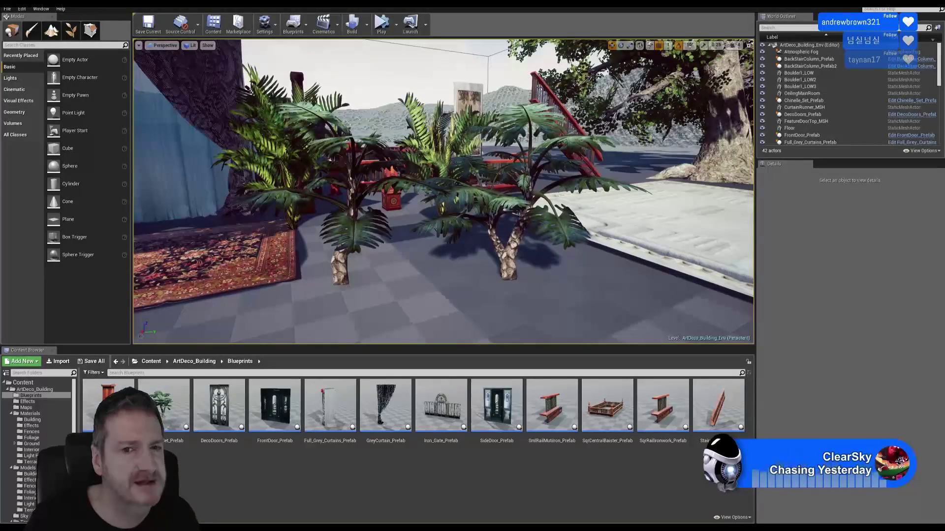
Step: Bring the large white relief panel on the floor beside the palms into view
{"action": "right_click_drag", "start_coordinate": [514, 252], "coordinate": [753, 179]}
{"action": "key", "text": "w"}
{"action": "right_click_drag", "start_coordinate": [492, 286], "coordinate": [559, 297]}
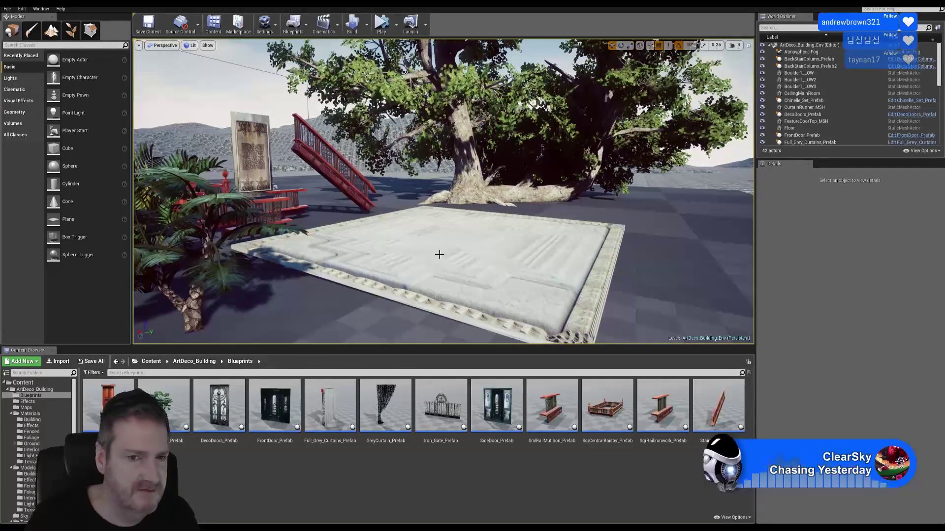
{"action": "right_click_drag", "start_coordinate": [559, 297], "coordinate": [553, 346]}
{"action": "key", "text": "w"}
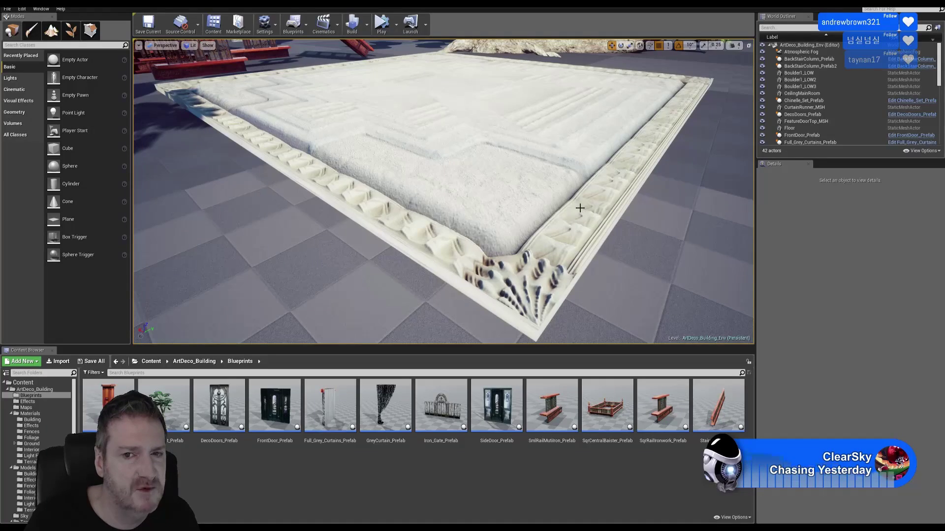
Step: Examine the white relief panel's carved border, fan-shaped corner ornament and raised centre pattern from several angles
{"action": "key", "text": "d"}
{"action": "right_click_drag", "start_coordinate": [579, 202], "coordinate": [487, 276]}
{"action": "key", "text": "w"}
{"action": "key", "text": "s"}
{"action": "right_click_drag", "start_coordinate": [207, 231], "coordinate": [397, 186]}
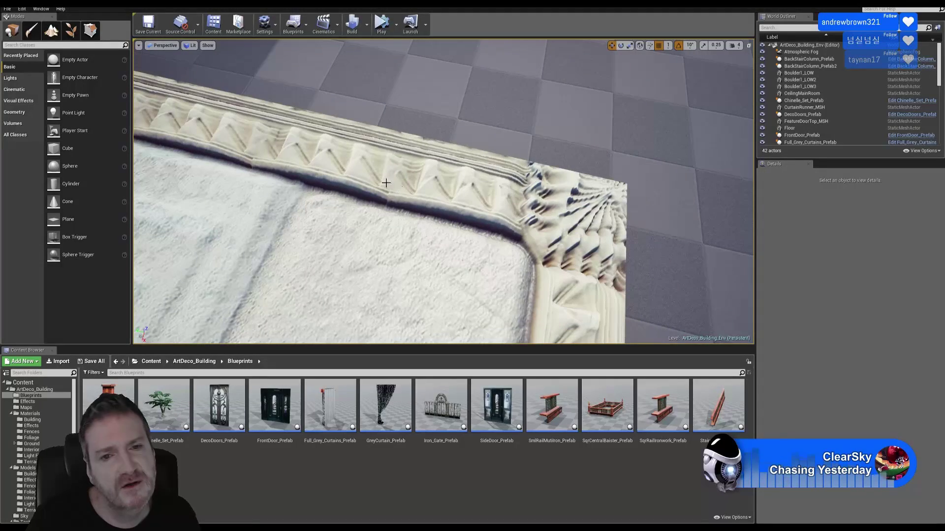
{"action": "right_click_drag", "start_coordinate": [505, 208], "coordinate": [355, 155]}
{"action": "key", "text": "s"}
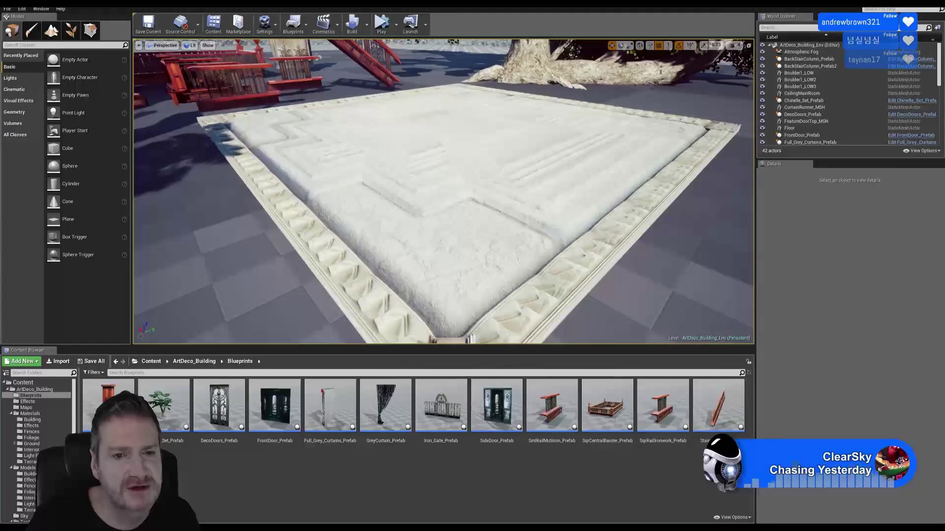
{"action": "right_click_drag", "start_coordinate": [526, 217], "coordinate": [587, 262]}
{"action": "key", "text": "a"}
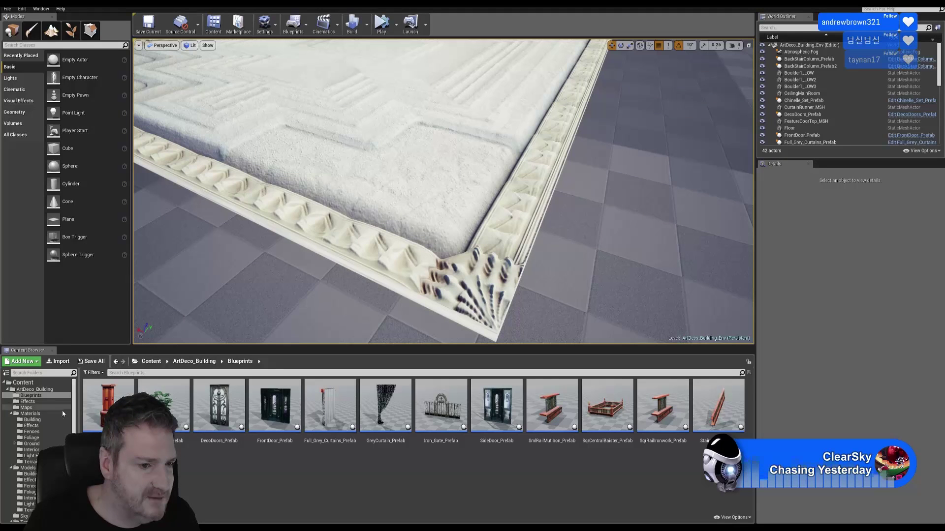
Step: Open the Parralax_MAT material from the Materials/Building folder
{"action": "left_click", "coordinate": [32, 420]}
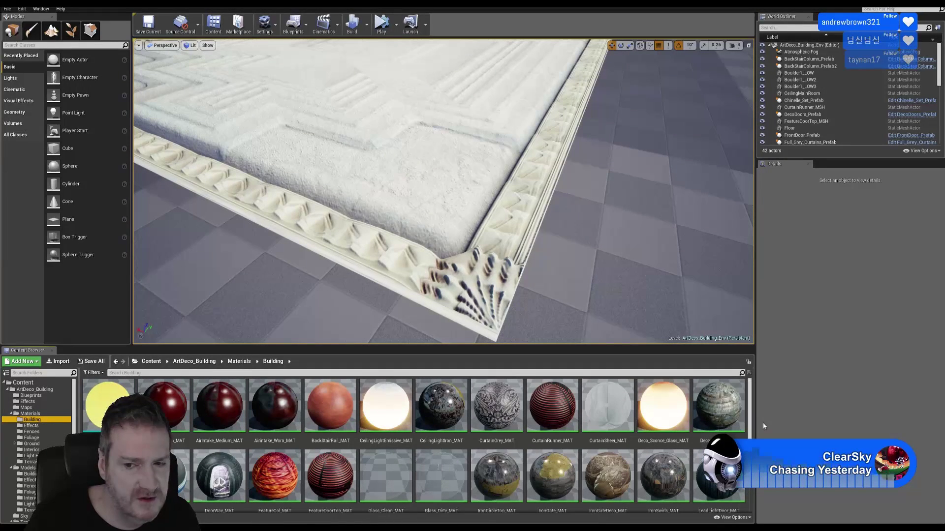
{"action": "left_click_drag", "start_coordinate": [750, 418], "coordinate": [747, 457]}
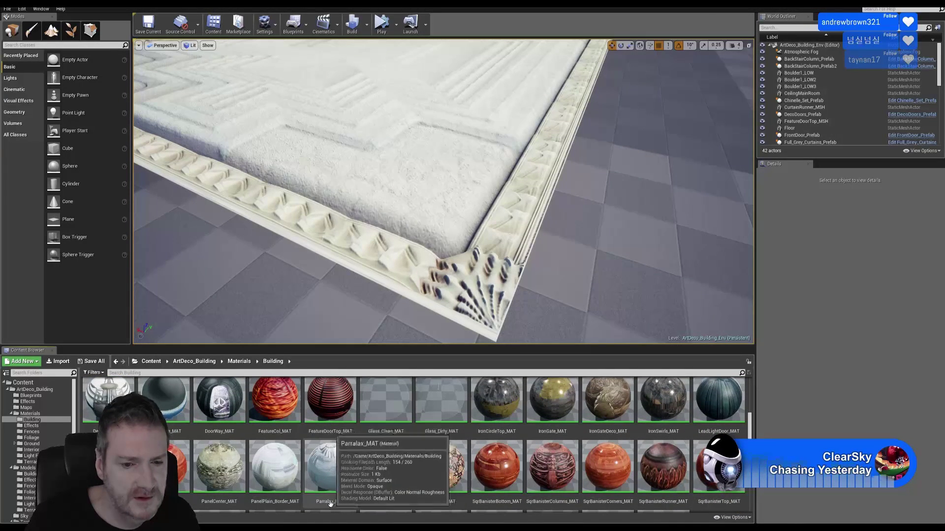
{"action": "double_click", "coordinate": [330, 468]}
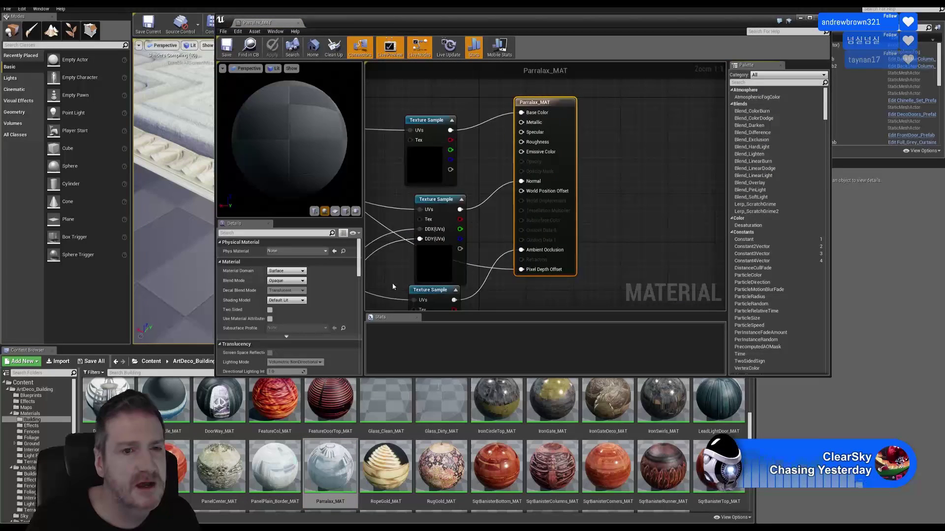
Step: Look over the Parralax_MAT graph from the material output back to the first parameter nodes
{"action": "scroll", "coordinate": [640, 158], "scroll_direction": "down", "scroll_amount": 3}
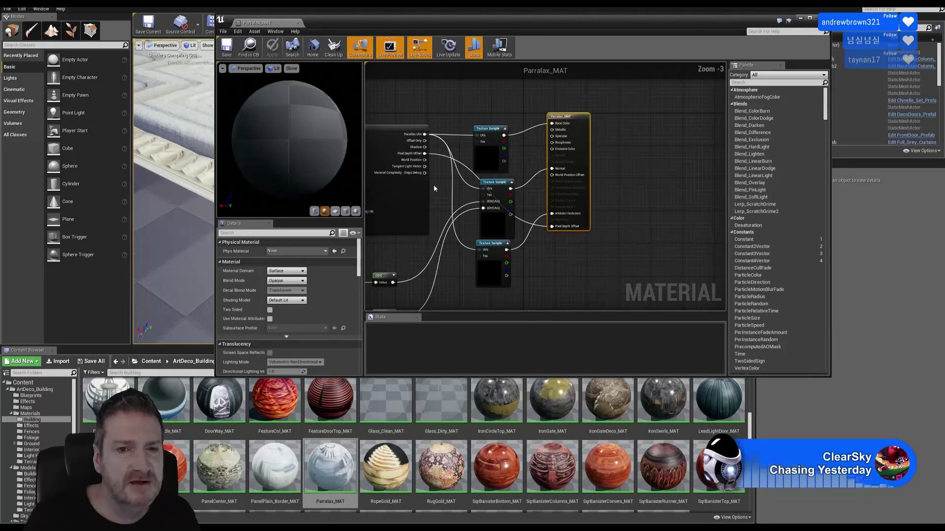
{"action": "scroll", "coordinate": [507, 226], "scroll_direction": "down", "scroll_amount": 1}
{"action": "scroll", "coordinate": [510, 227], "scroll_direction": "down", "scroll_amount": 1}
{"action": "scroll", "coordinate": [510, 229], "scroll_direction": "down", "scroll_amount": 1}
{"action": "right_click_drag", "start_coordinate": [498, 232], "coordinate": [586, 211]}
{"action": "scroll", "coordinate": [457, 153], "scroll_direction": "up", "scroll_amount": 3}
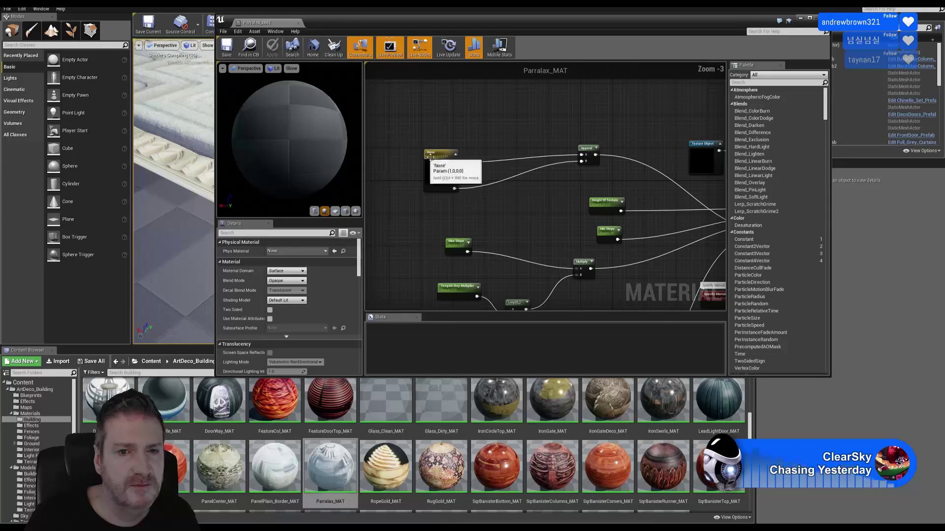
Step: Examine the ParallaxOcclusionMapping node with its heightmap texture, Height Of Texture, Min Steps and Append inputs
{"action": "right_click_drag", "start_coordinate": [607, 181], "coordinate": [410, 147]}
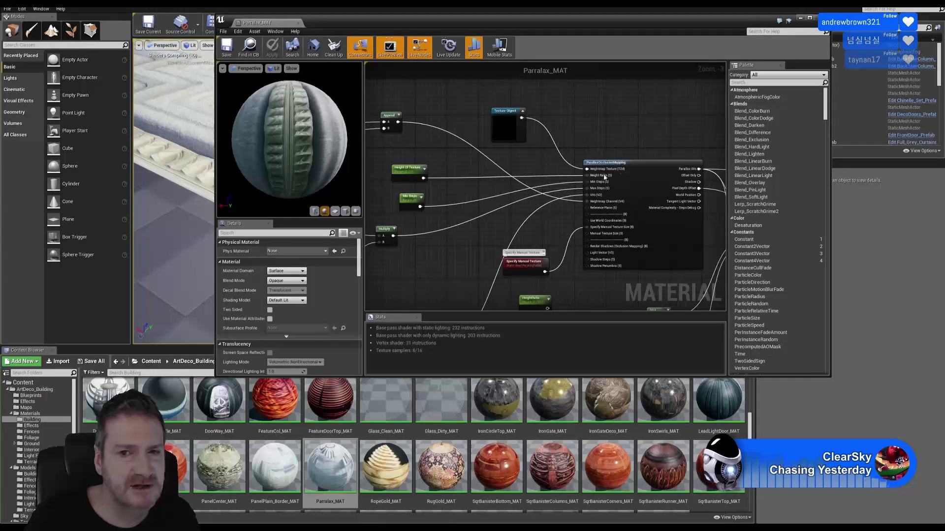
{"action": "scroll", "coordinate": [649, 161], "scroll_direction": "up", "scroll_amount": 2}
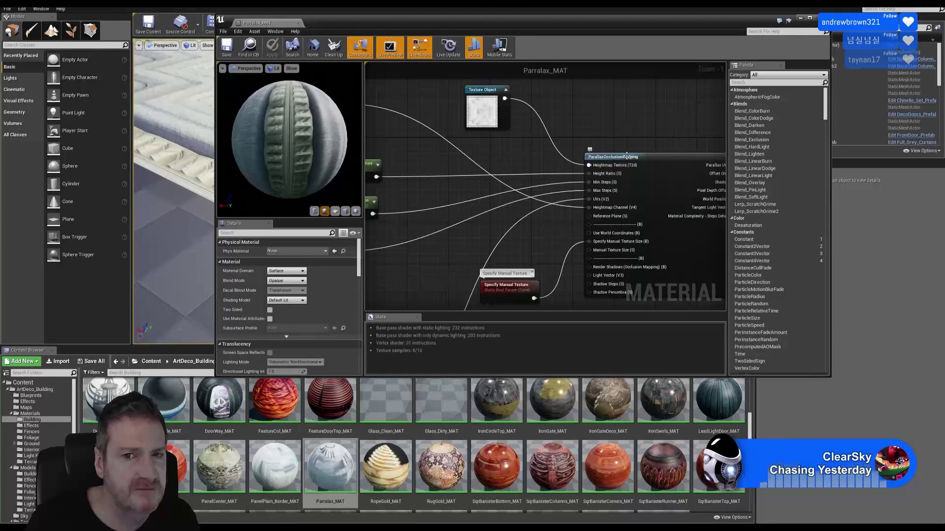
{"action": "right_click_drag", "start_coordinate": [488, 254], "coordinate": [552, 244]}
{"action": "right_click_drag", "start_coordinate": [471, 277], "coordinate": [476, 279]}
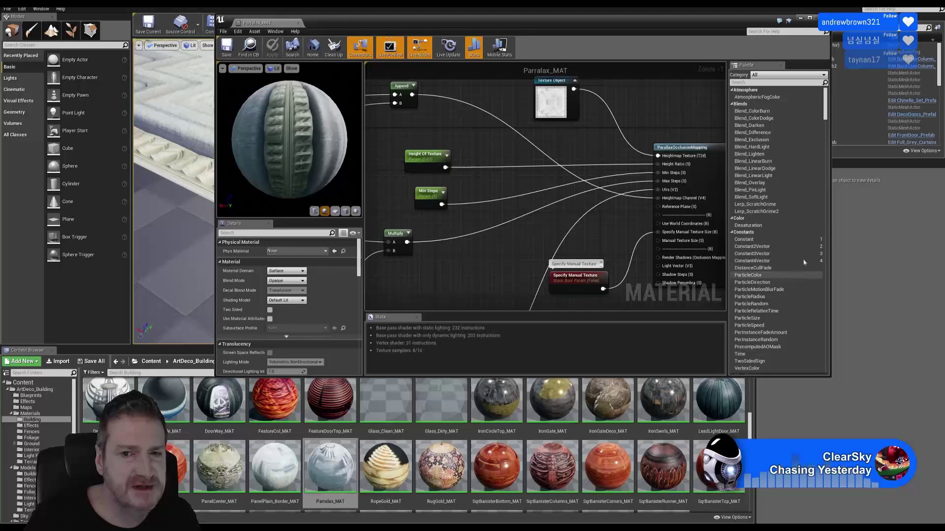
{"action": "right_click_drag", "start_coordinate": [491, 186], "coordinate": [561, 197]}
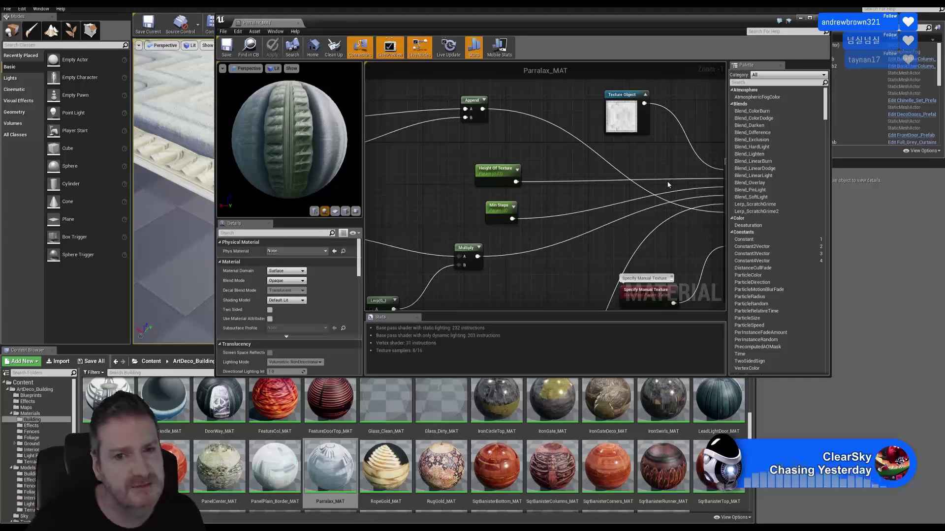
{"action": "right_click_drag", "start_coordinate": [400, 170], "coordinate": [552, 164]}
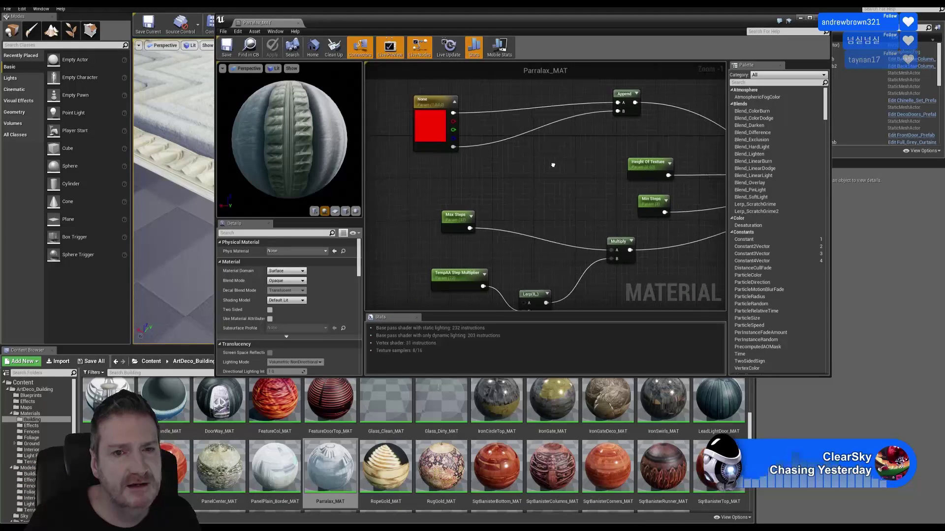
Step: Examine the Max Steps, DitherTemporalAA and Tiling nodes, and the DDX and DDY nodes feeding the texture samples
{"action": "right_click_drag", "start_coordinate": [559, 217], "coordinate": [497, 134]}
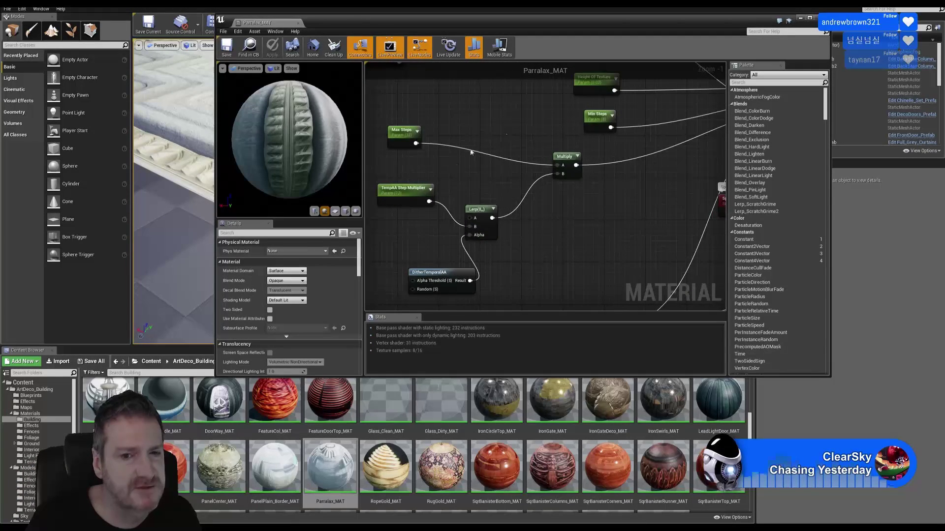
{"action": "mouse_move", "coordinate": [636, 215]}
{"action": "right_mouse_down"}
{"action": "mouse_move", "coordinate": [527, 119]}
{"action": "mouse_move", "coordinate": [552, 105]}
{"action": "right_mouse_up"}
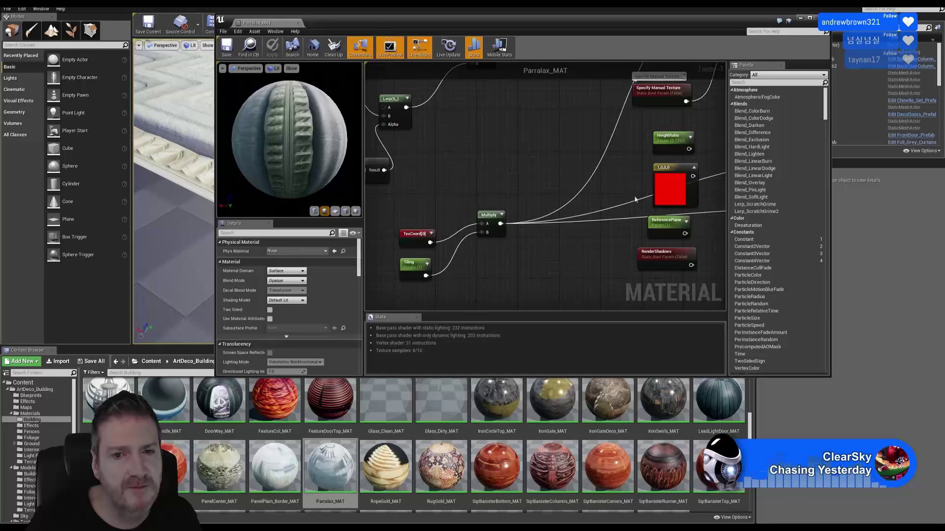
{"action": "right_click_drag", "start_coordinate": [559, 168], "coordinate": [380, 167]}
{"action": "right_click_drag", "start_coordinate": [582, 236], "coordinate": [451, 287]}
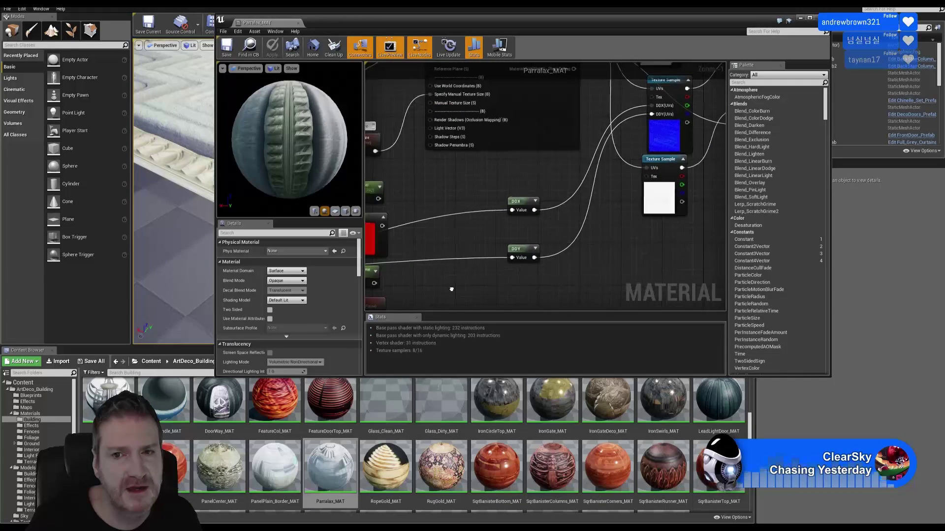
{"action": "mouse_move", "coordinate": [614, 227]}
{"action": "right_mouse_down"}
{"action": "mouse_move", "coordinate": [607, 243]}
{"action": "mouse_move", "coordinate": [509, 274]}
{"action": "mouse_move", "coordinate": [603, 240]}
{"action": "mouse_move", "coordinate": [572, 259]}
{"action": "right_mouse_up"}
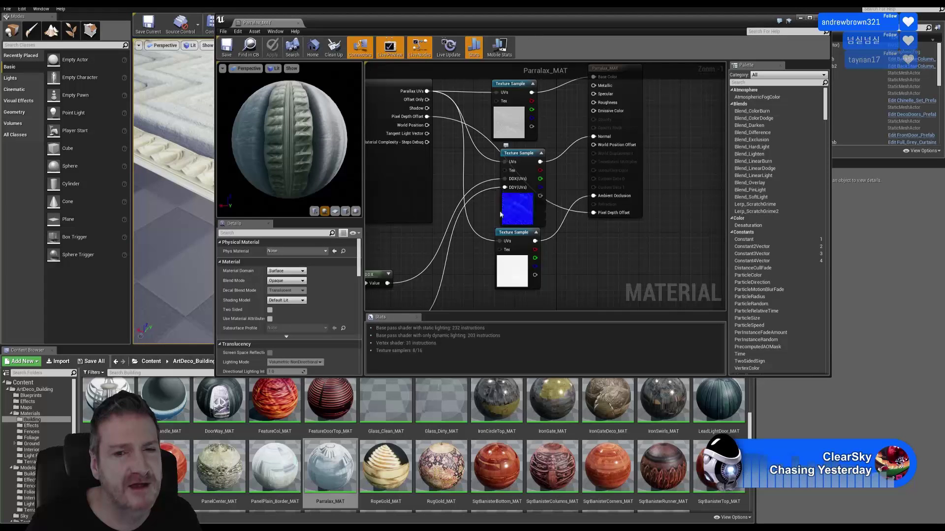
{"action": "right_click_drag", "start_coordinate": [566, 260], "coordinate": [672, 256]}
{"action": "scroll", "coordinate": [629, 241], "scroll_direction": "down", "scroll_amount": 1}
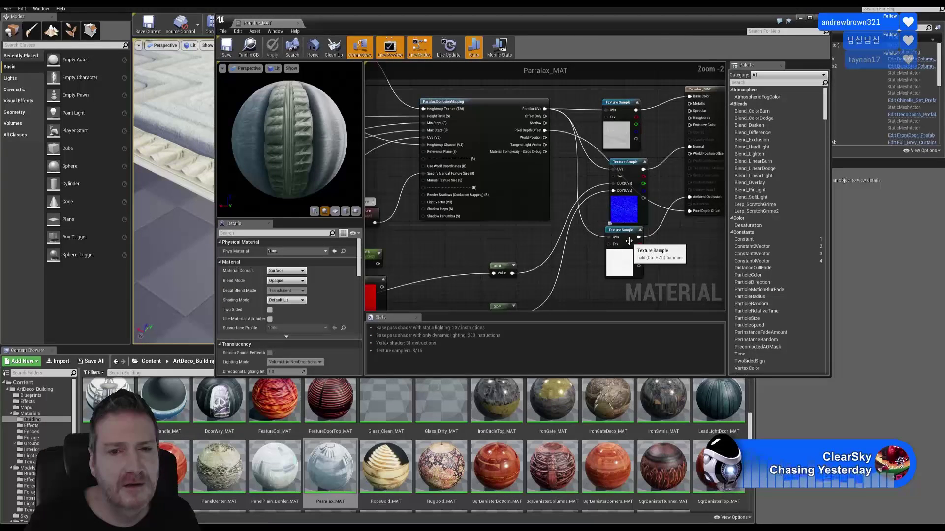
Step: Review the right half of the Parralax_MAT graph at a wider scale and close the material
{"action": "scroll", "coordinate": [629, 241], "scroll_direction": "down", "scroll_amount": 1}
{"action": "right_click_drag", "start_coordinate": [609, 134], "coordinate": [596, 138]}
{"action": "scroll", "coordinate": [597, 138], "scroll_direction": "down", "scroll_amount": 1}
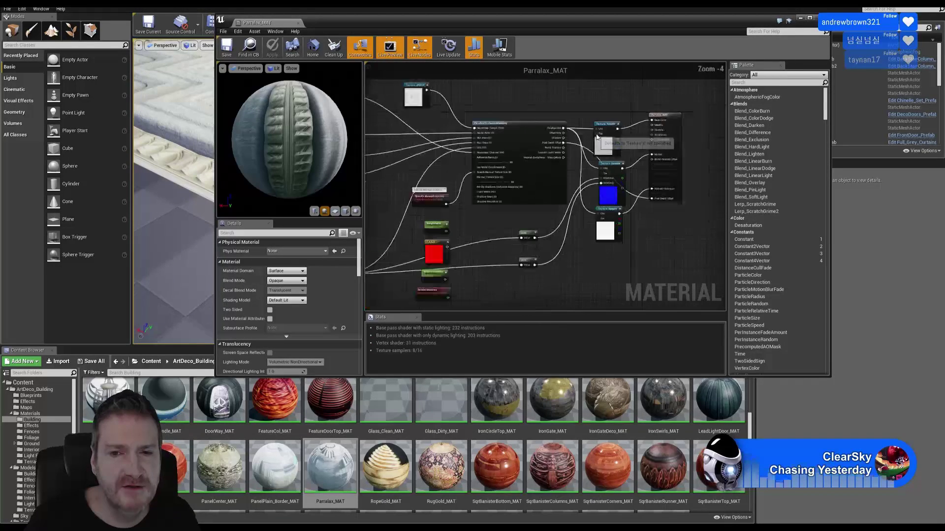
{"action": "right_click_drag", "start_coordinate": [604, 268], "coordinate": [576, 248]}
{"action": "scroll", "coordinate": [662, 264], "scroll_direction": "down", "scroll_amount": 1}
{"action": "left_click", "coordinate": [820, 17]}
Step: Examine the parallax depth of the white panel from low, overhead and distant viewpoints
{"action": "right_click_drag", "start_coordinate": [443, 192], "coordinate": [462, 197]}
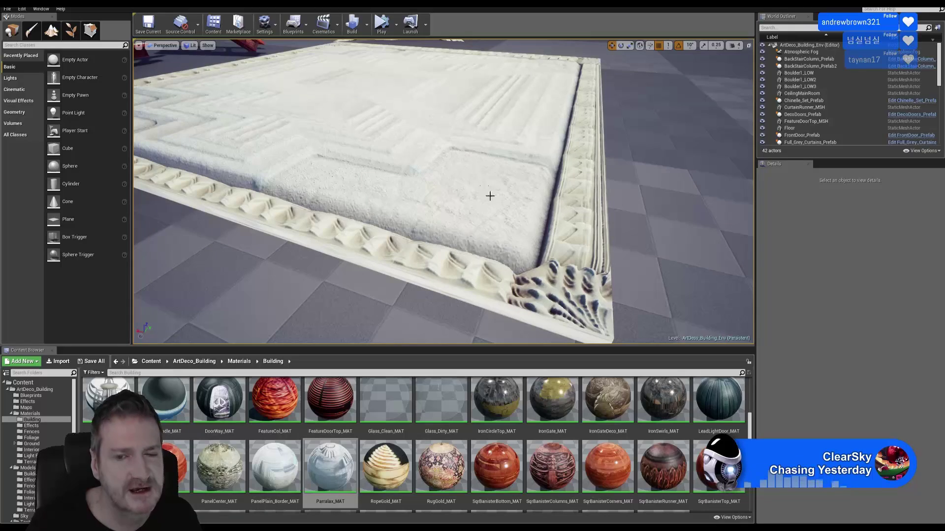
{"action": "right_click_drag", "start_coordinate": [443, 192], "coordinate": [380, 146]}
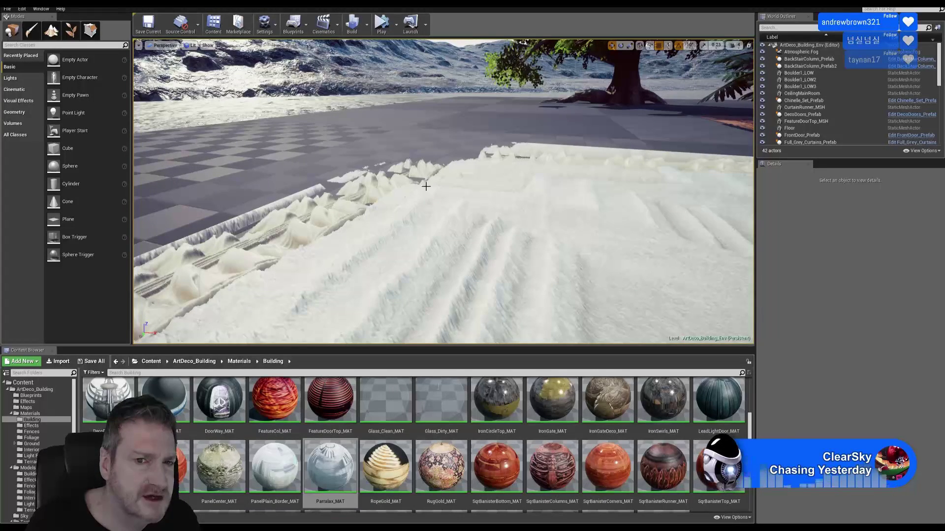
{"action": "right_click_drag", "start_coordinate": [381, 146], "coordinate": [414, 200]}
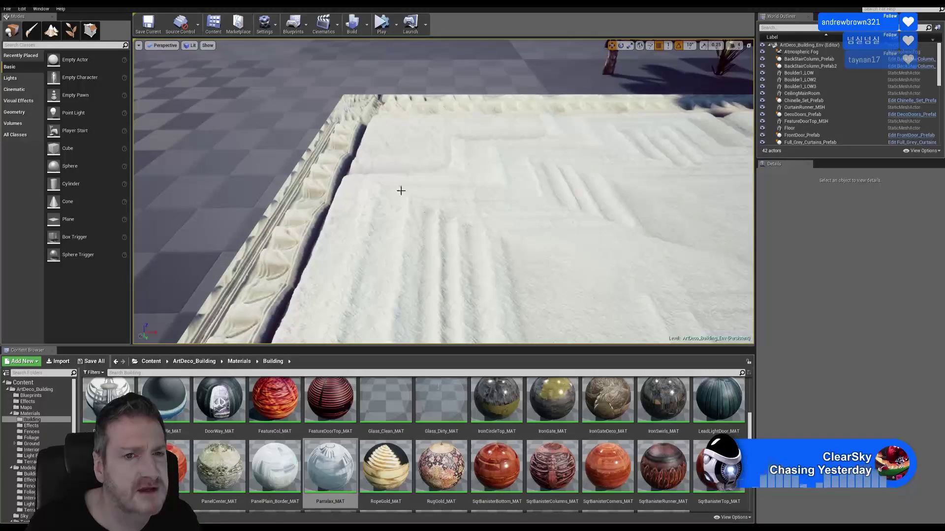
{"action": "right_click_drag", "start_coordinate": [400, 142], "coordinate": [594, 180]}
{"action": "right_click_drag", "start_coordinate": [495, 191], "coordinate": [340, 209]}
{"action": "right_click_drag", "start_coordinate": [495, 170], "coordinate": [547, 123]}
{"action": "right_click_drag", "start_coordinate": [364, 169], "coordinate": [406, 167]}
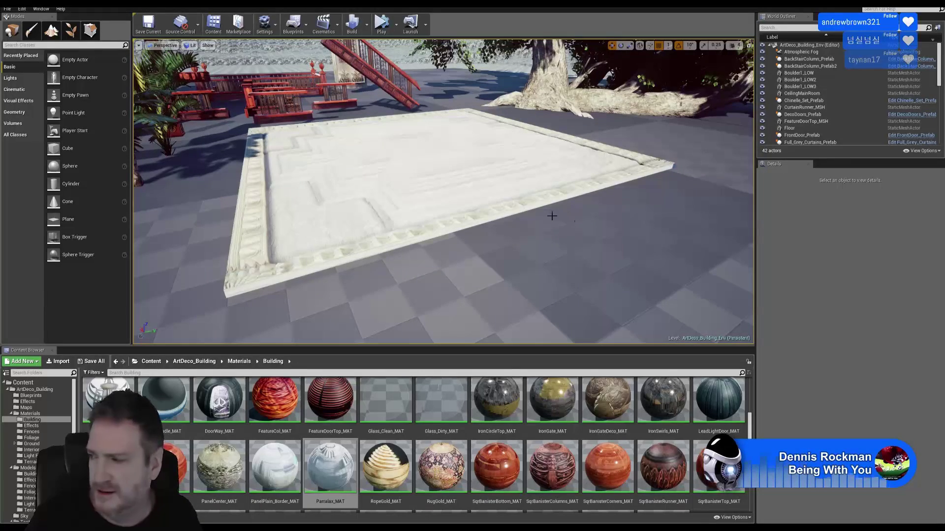
Step: Go out to the rocky landscape beyond the tiled floor and examine its ground surface up close
{"action": "right_click_drag", "start_coordinate": [513, 197], "coordinate": [838, 159]}
{"action": "middle_click_drag", "start_coordinate": [513, 196], "coordinate": [403, 110]}
{"action": "right_click_drag", "start_coordinate": [513, 197], "coordinate": [618, 224]}
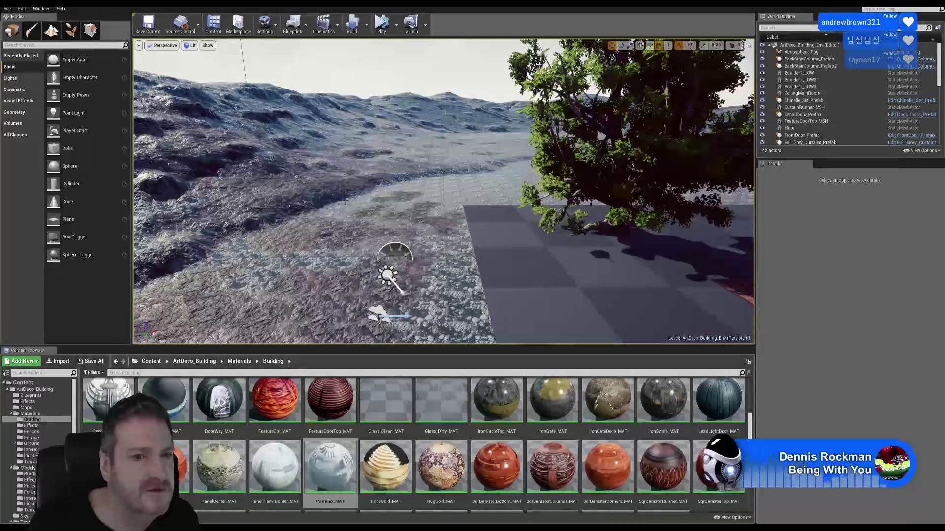
{"action": "right_click_drag", "start_coordinate": [337, 221], "coordinate": [214, 341]}
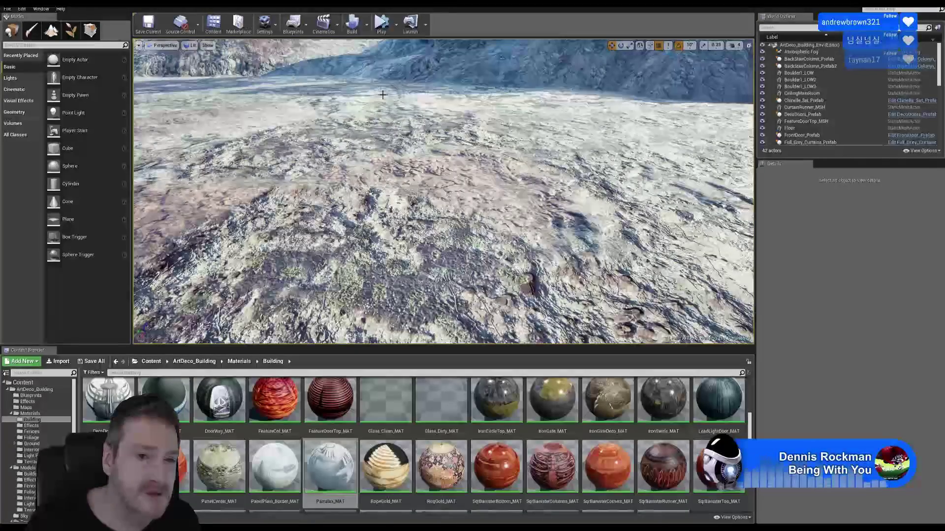
{"action": "right_click_drag", "start_coordinate": [336, 232], "coordinate": [426, 330]}
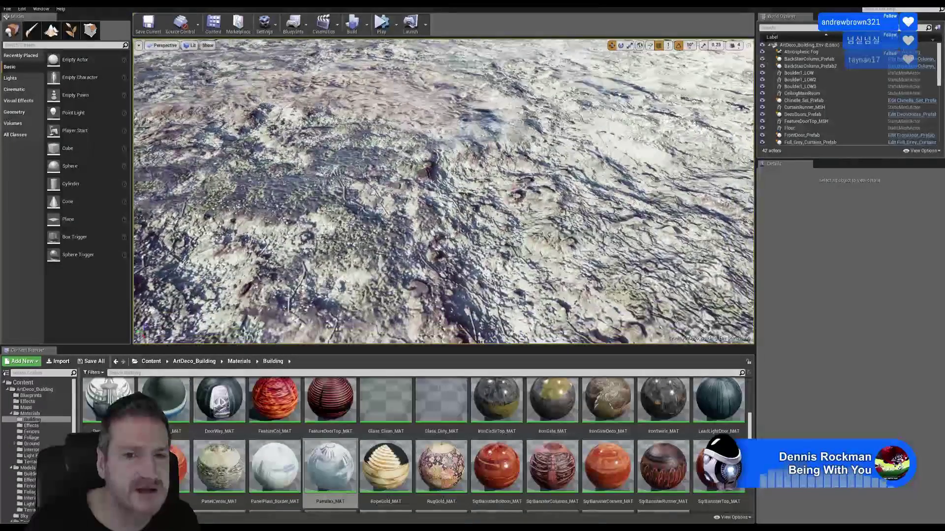
{"action": "right_click_drag", "start_coordinate": [422, 223], "coordinate": [498, 237]}
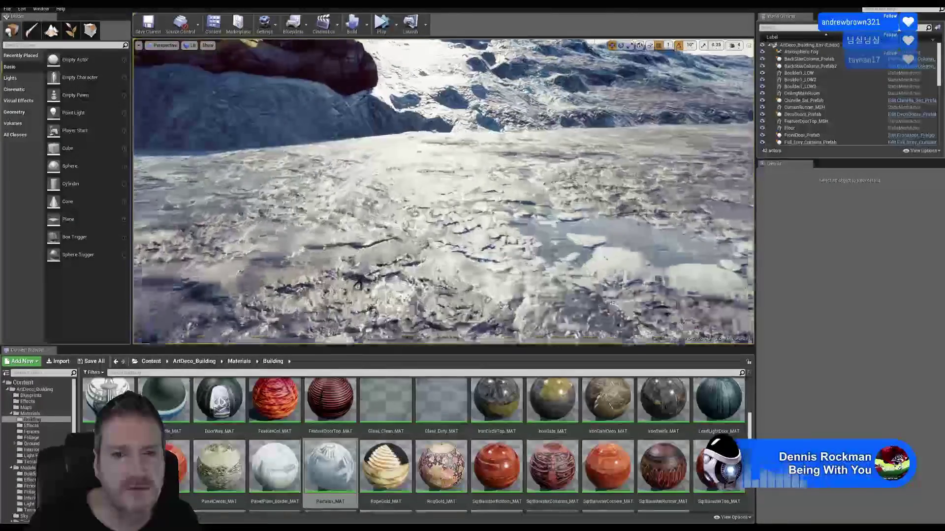
Step: Examine how rough rock, mud and smooth wet patches blend across the landscape ground near the slope
{"action": "right_click_drag", "start_coordinate": [507, 107], "coordinate": [520, 107]}
{"action": "key", "text": "w"}
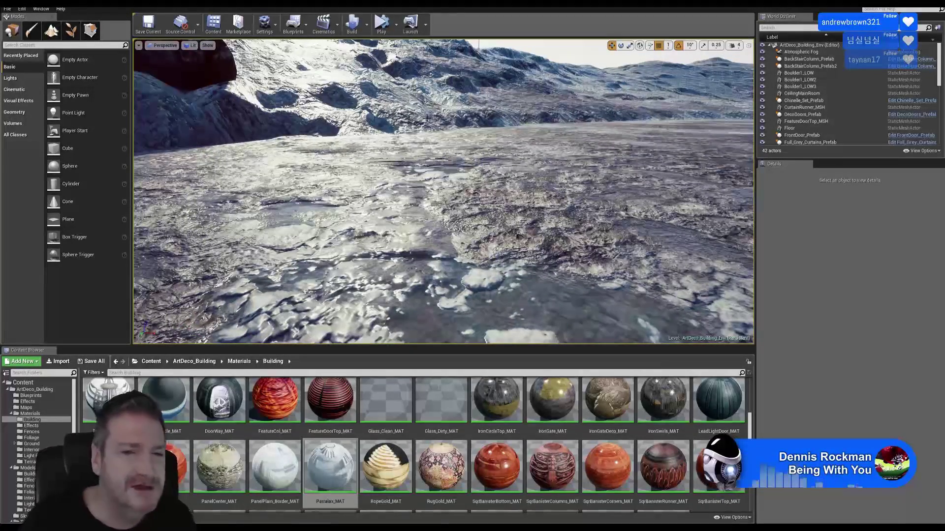
{"action": "key", "text": "a"}
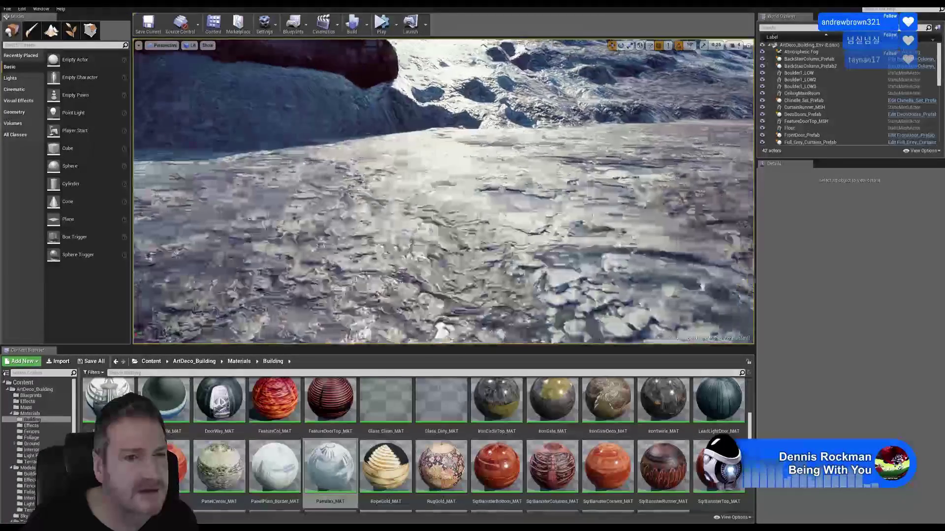
{"action": "right_click_drag", "start_coordinate": [443, 192], "coordinate": [502, 192]}
{"action": "key", "text": "w"}
{"action": "right_click_drag", "start_coordinate": [443, 191], "coordinate": [364, 192]}
{"action": "right_click_drag", "start_coordinate": [443, 192], "coordinate": [475, 192]}
{"action": "key", "text": "w"}
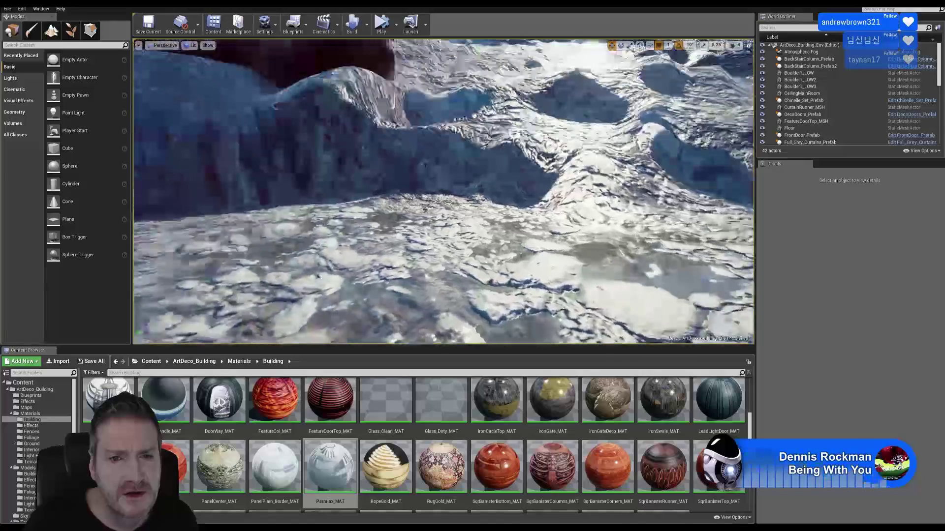
{"action": "mouse_move", "coordinate": [443, 192]}
{"action": "right_mouse_down"}
{"action": "mouse_move", "coordinate": [474, 192]}
{"action": "mouse_move", "coordinate": [449, 192]}
{"action": "right_mouse_up"}
{"action": "key", "text": "w"}
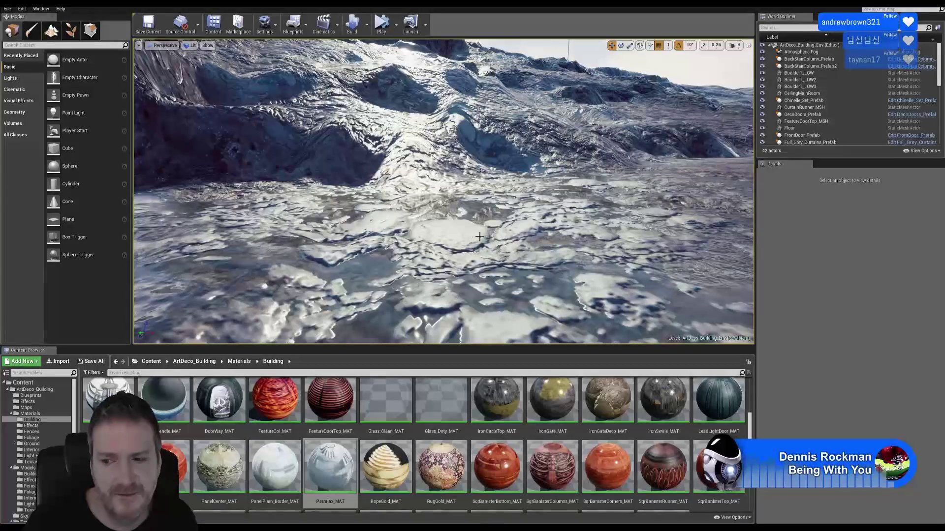
Step: Examine the stony, puddled ground at the foot of the rocky slope from closer and farther viewpoints
{"action": "key", "text": "w"}
{"action": "right_click_drag", "start_coordinate": [503, 235], "coordinate": [559, 236]}
{"action": "key", "text": "s"}
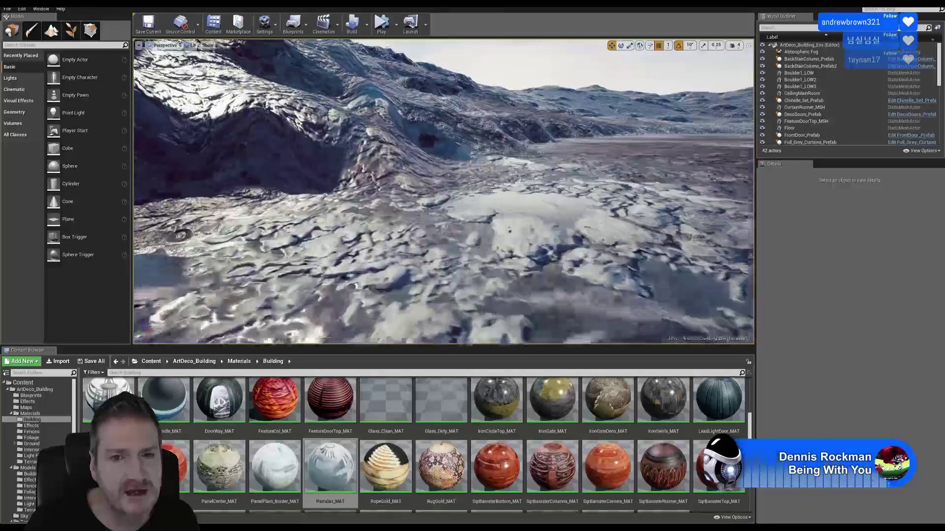
{"action": "key", "text": "s"}
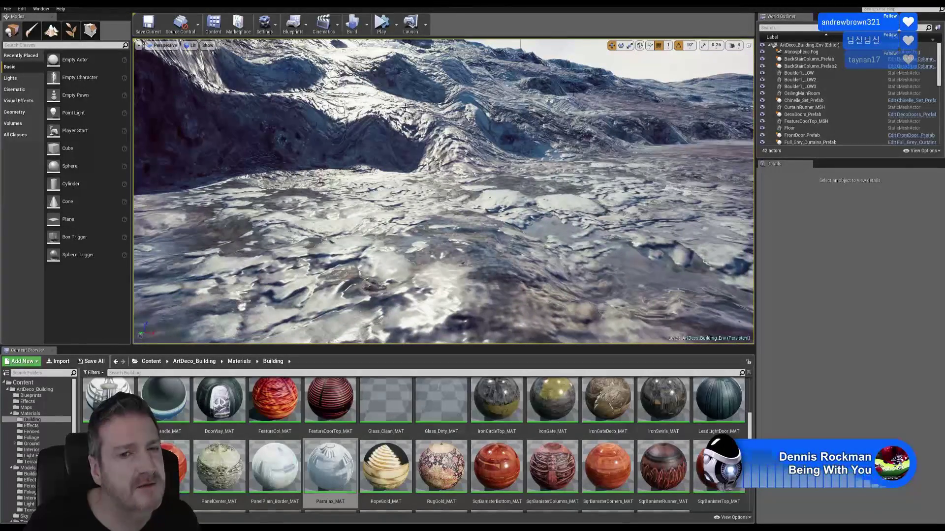
{"action": "right_click_drag", "start_coordinate": [442, 192], "coordinate": [500, 179]}
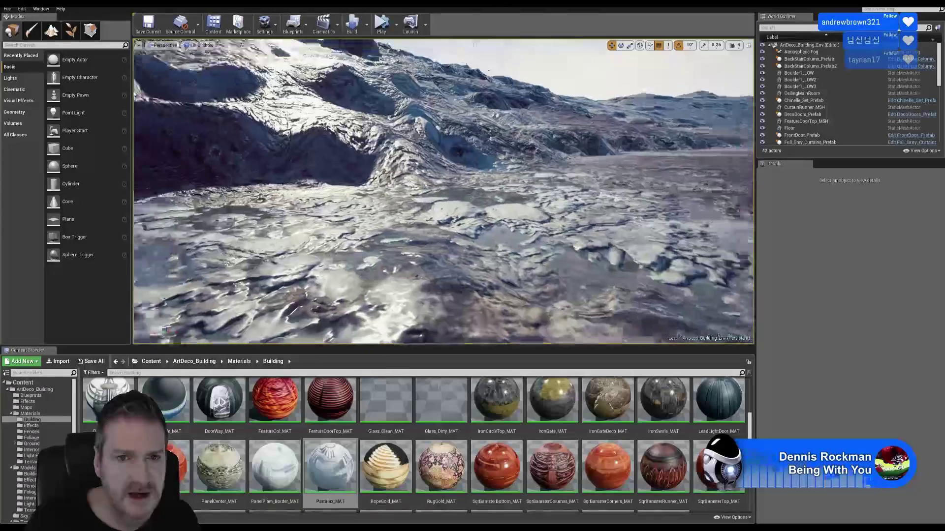
{"action": "right_click_drag", "start_coordinate": [443, 192], "coordinate": [451, 192]}
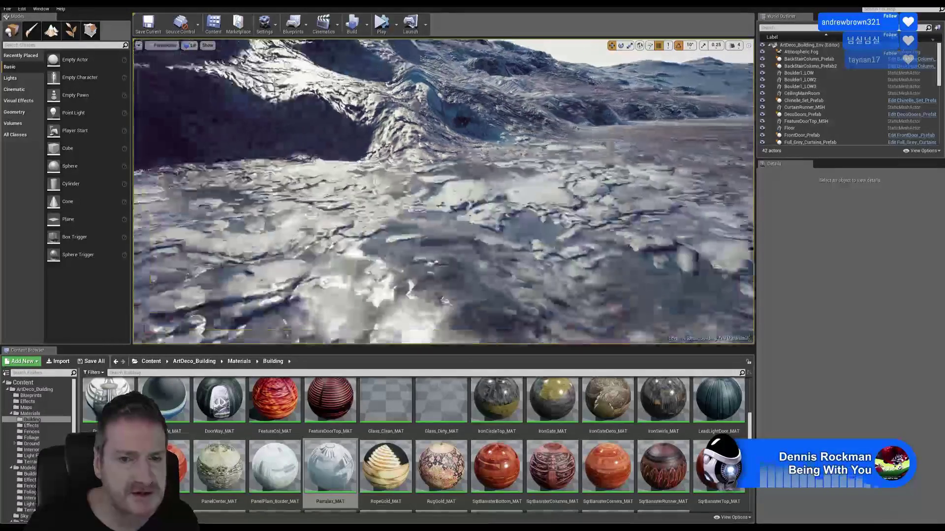
{"action": "mouse_move", "coordinate": [443, 192]}
{"action": "right_mouse_down"}
{"action": "mouse_move", "coordinate": [482, 193]}
{"action": "mouse_move", "coordinate": [399, 192]}
{"action": "mouse_move", "coordinate": [453, 193]}
{"action": "right_mouse_up"}
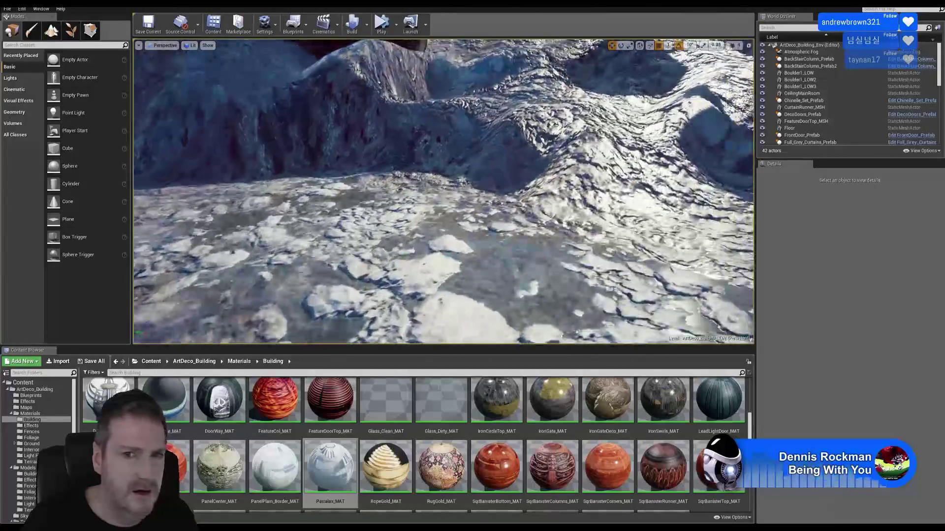
Step: Look over the texture repetition on the distant hill, and go to the moss-covered boulders
{"action": "right_click_drag", "start_coordinate": [443, 192], "coordinate": [384, 173]}
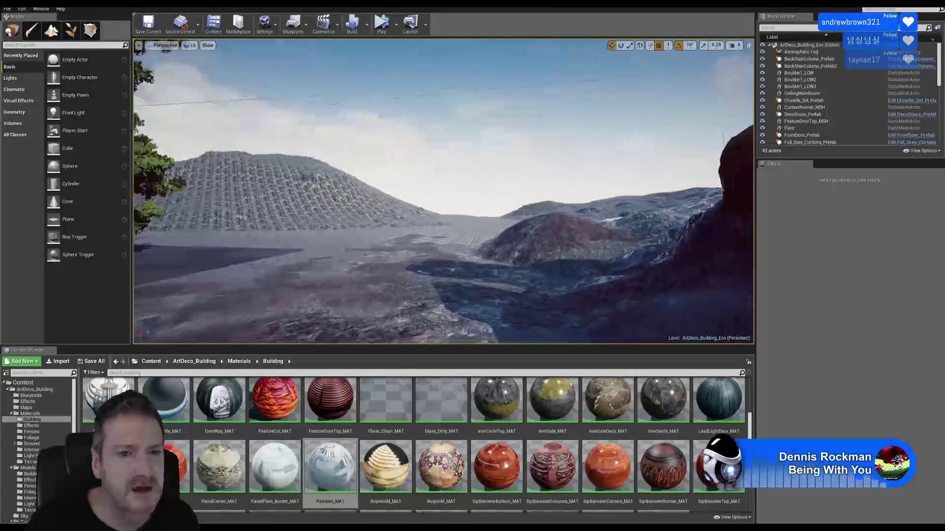
{"action": "right_click_drag", "start_coordinate": [424, 175], "coordinate": [425, 173]}
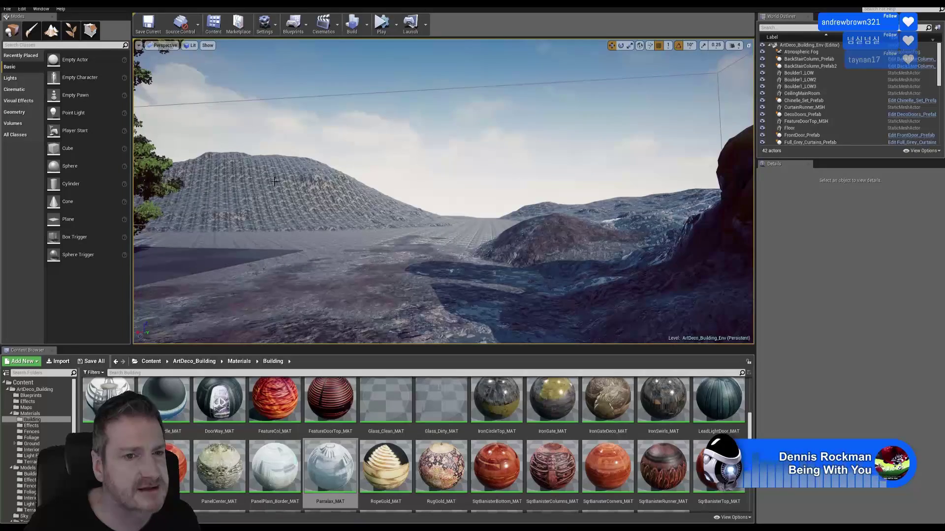
{"action": "right_click_drag", "start_coordinate": [425, 173], "coordinate": [581, 176]}
{"action": "right_click_drag", "start_coordinate": [517, 208], "coordinate": [554, 275]}
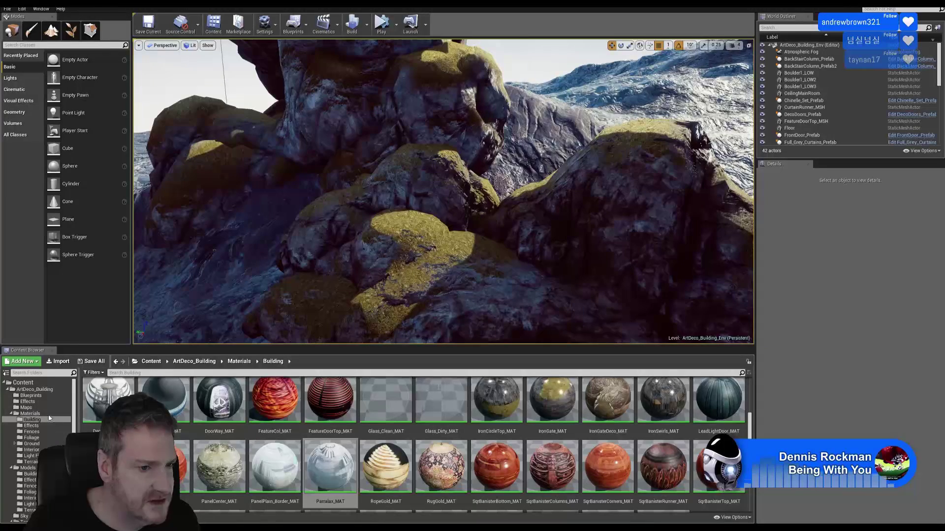
Step: Open Boulder1_Moss_MAT_Inst from the Terrain materials folder and arrange its window so the mossy boulders can be seen beside it
{"action": "left_click", "coordinate": [37, 462]}
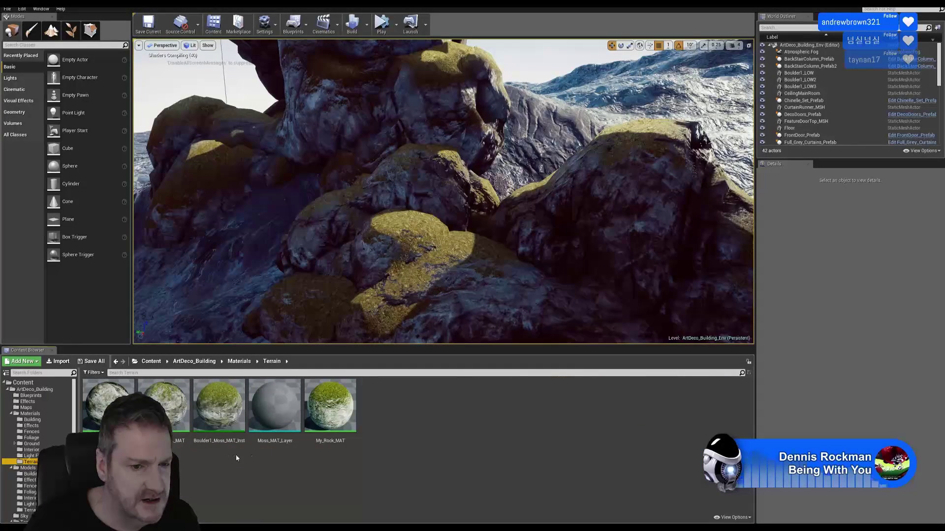
{"action": "double_click", "coordinate": [219, 412]}
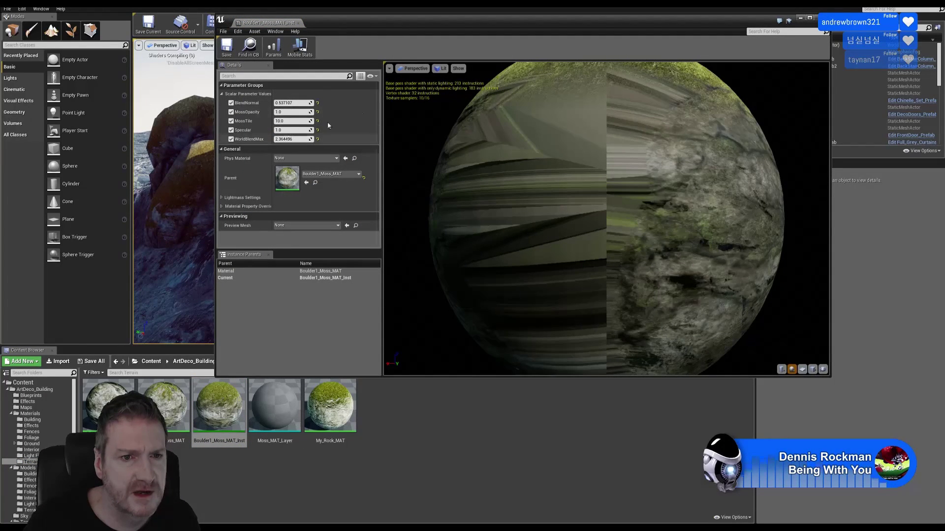
{"action": "left_click_drag", "start_coordinate": [407, 21], "coordinate": [476, 104]}
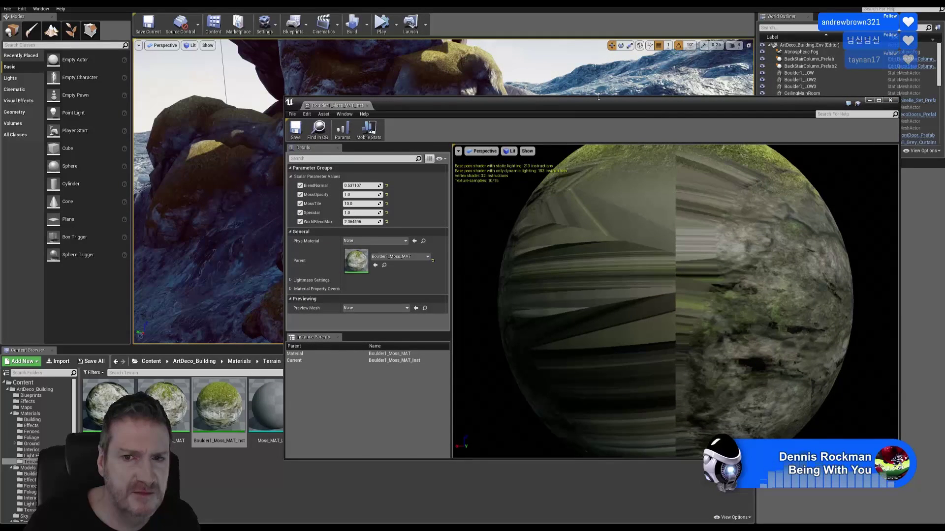
{"action": "left_click_drag", "start_coordinate": [565, 99], "coordinate": [600, 102]}
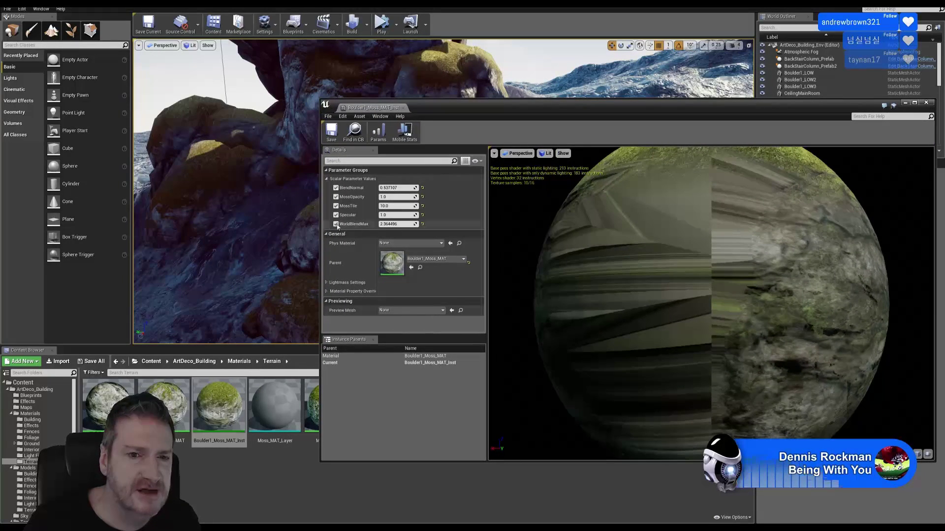
{"action": "left_click_drag", "start_coordinate": [455, 107], "coordinate": [439, 205]}
{"action": "right_click_drag", "start_coordinate": [399, 154], "coordinate": [455, 171]}
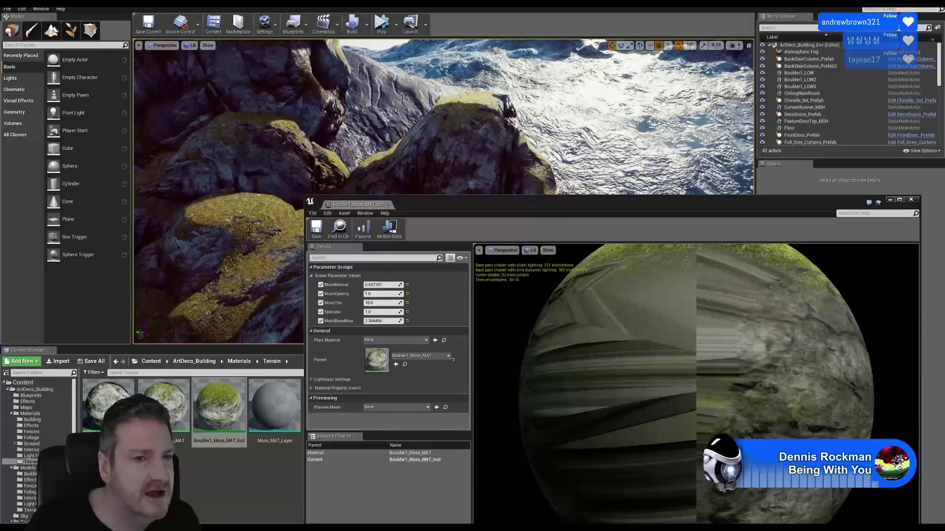
{"action": "right_click_drag", "start_coordinate": [249, 199], "coordinate": [261, 183]}
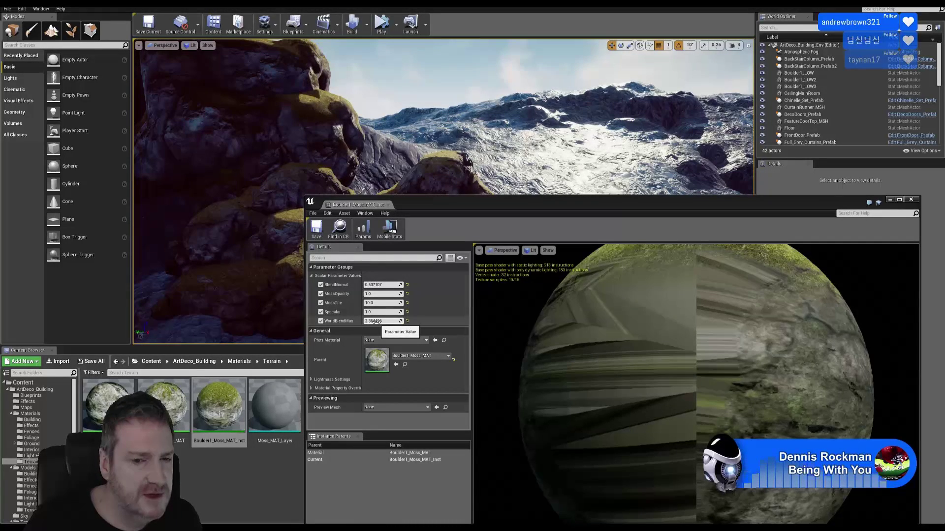
Step: Raise the moss instance's WorldBlendMax to about 2.64 and frame the whole boulder pile beside the instance window
{"action": "mouse_move", "coordinate": [373, 322]}
{"action": "left_mouse_down"}
{"action": "mouse_move", "coordinate": [410, 322]}
{"action": "mouse_move", "coordinate": [361, 322]}
{"action": "mouse_move", "coordinate": [376, 321]}
{"action": "left_mouse_up"}
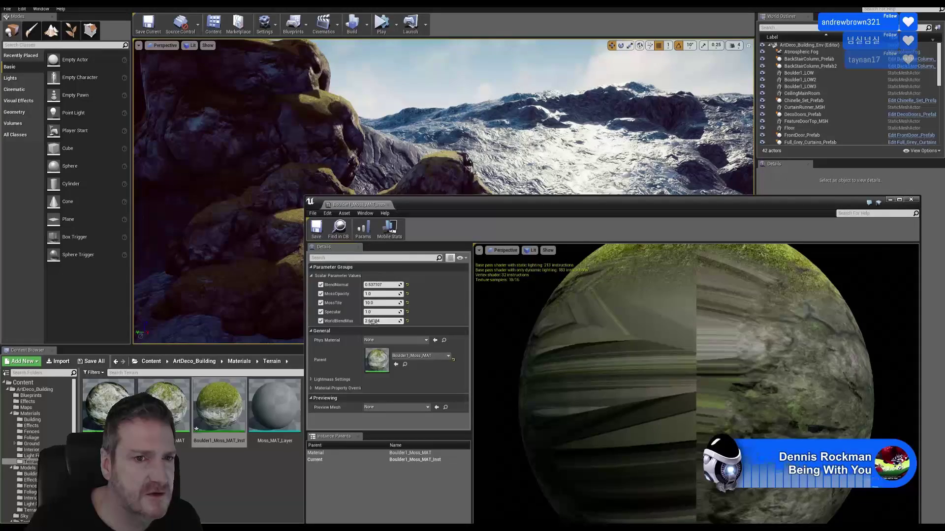
{"action": "left_click_drag", "start_coordinate": [427, 204], "coordinate": [663, 64]}
{"action": "right_click_drag", "start_coordinate": [386, 174], "coordinate": [357, 154]}
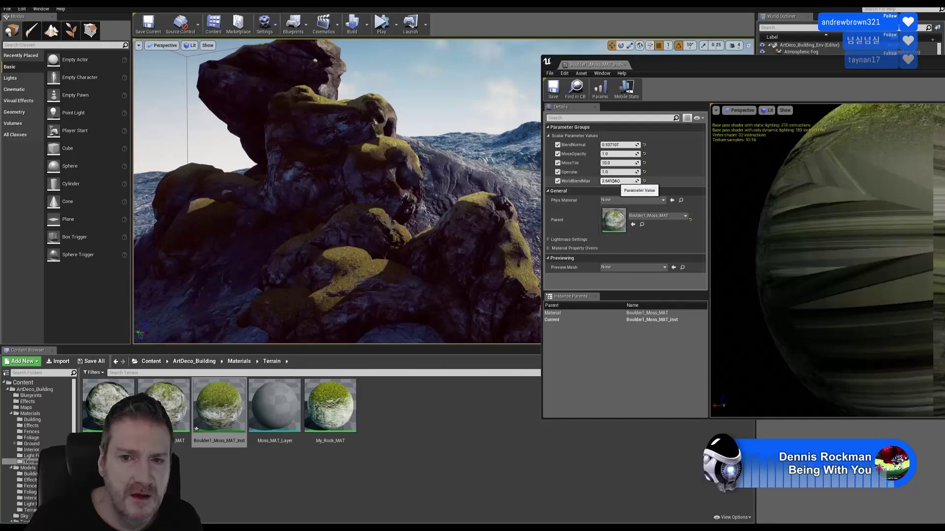
Step: Try WorldBlendMax at about -0.99 on the boulders, set it to about 2.29, and close the material instance
{"action": "left_click_drag", "start_coordinate": [614, 181], "coordinate": [585, 181]}
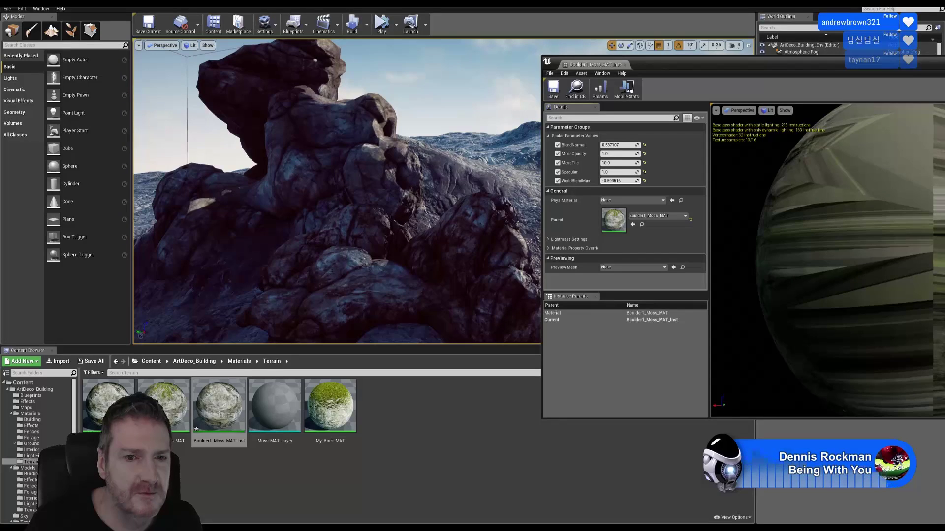
{"action": "left_click_drag", "start_coordinate": [611, 182], "coordinate": [637, 181]}
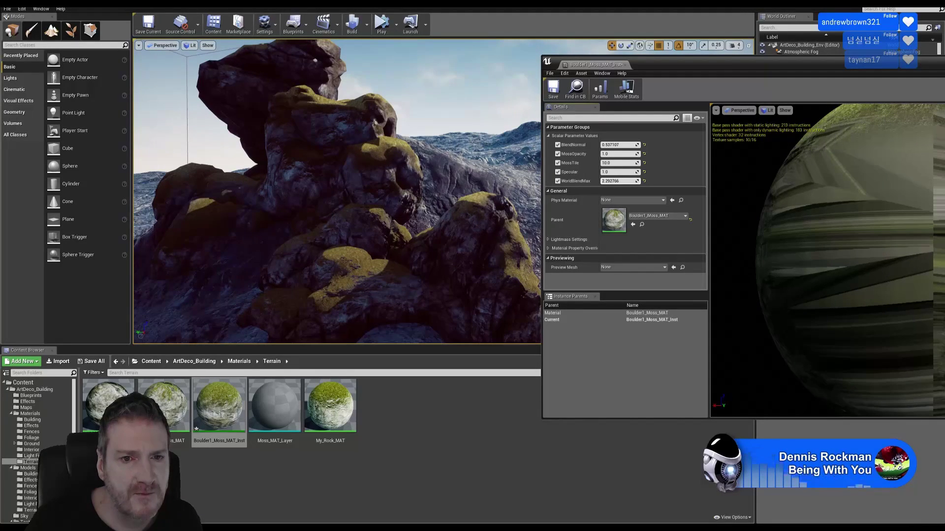
{"action": "left_click_drag", "start_coordinate": [716, 66], "coordinate": [438, 70]}
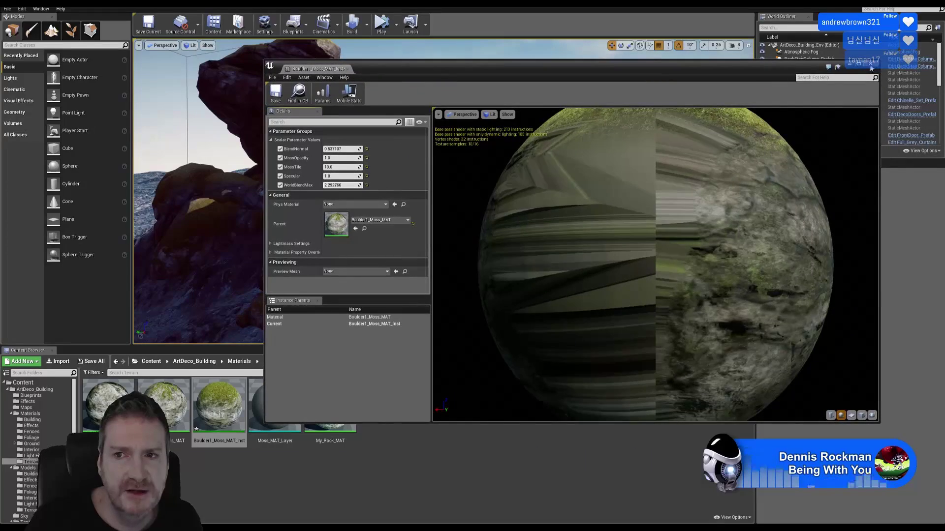
{"action": "left_click", "coordinate": [869, 65]}
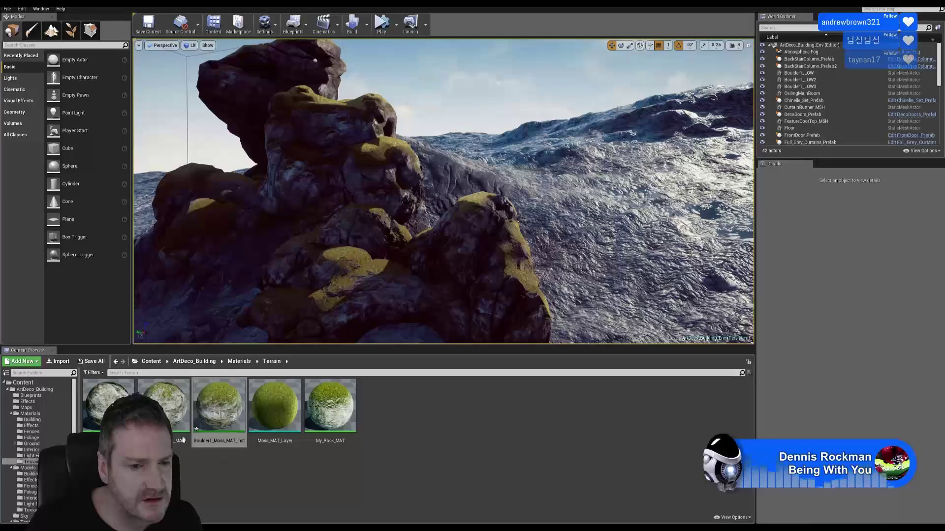
Step: Open the parent material Boulder1_Moss_MAT and survey its Moss node group
{"action": "double_click", "coordinate": [165, 409]}
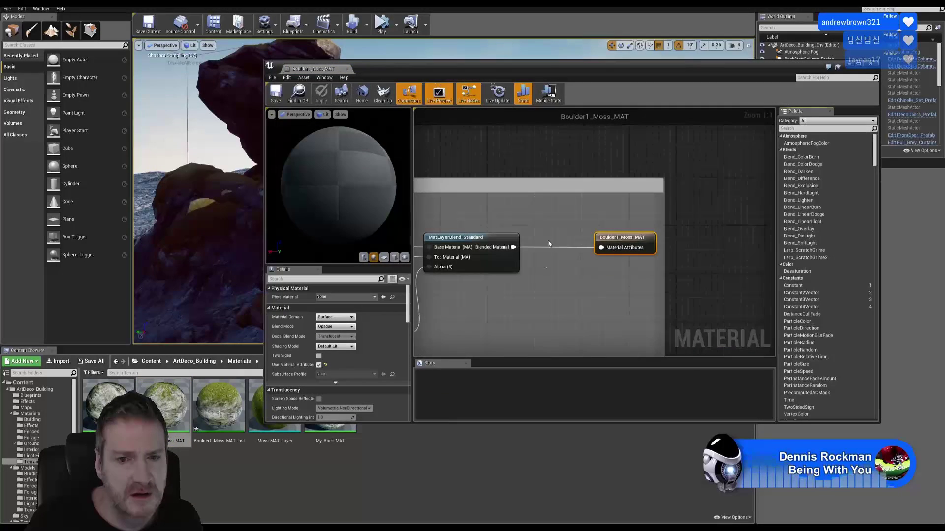
{"action": "right_click_drag", "start_coordinate": [490, 168], "coordinate": [673, 151]}
{"action": "scroll", "coordinate": [530, 223], "scroll_direction": "down", "scroll_amount": 4}
{"action": "right_click_drag", "start_coordinate": [529, 189], "coordinate": [708, 188]}
{"action": "right_click_drag", "start_coordinate": [572, 258], "coordinate": [484, 237]}
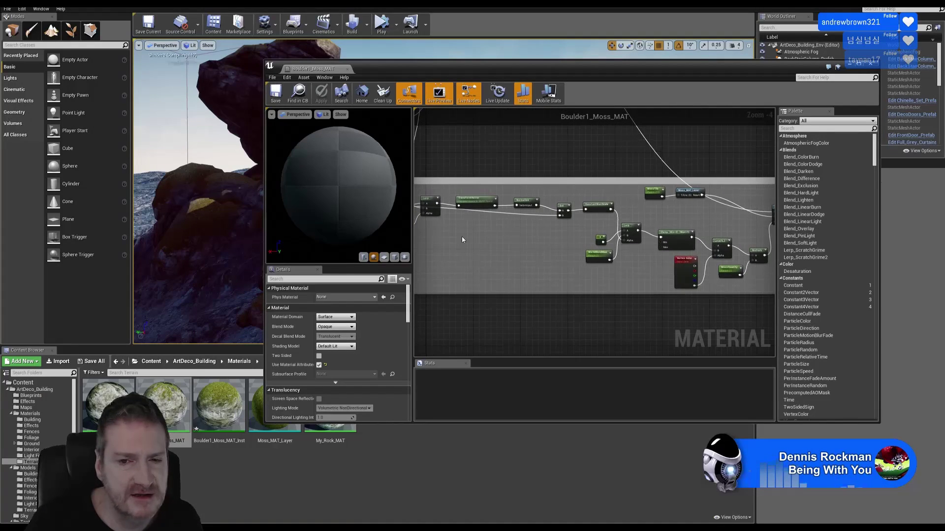
Step: Trace the Moss nodes from MatLayerBlend_Standard back through Clamp, Lerp and WorldBlendMax to the Dot, Normalize and TransformVector nodes
{"action": "right_click_drag", "start_coordinate": [626, 281], "coordinate": [511, 281]}
{"action": "scroll", "coordinate": [679, 218], "scroll_direction": "up", "scroll_amount": 2}
{"action": "scroll", "coordinate": [679, 218], "scroll_direction": "up", "scroll_amount": 2}
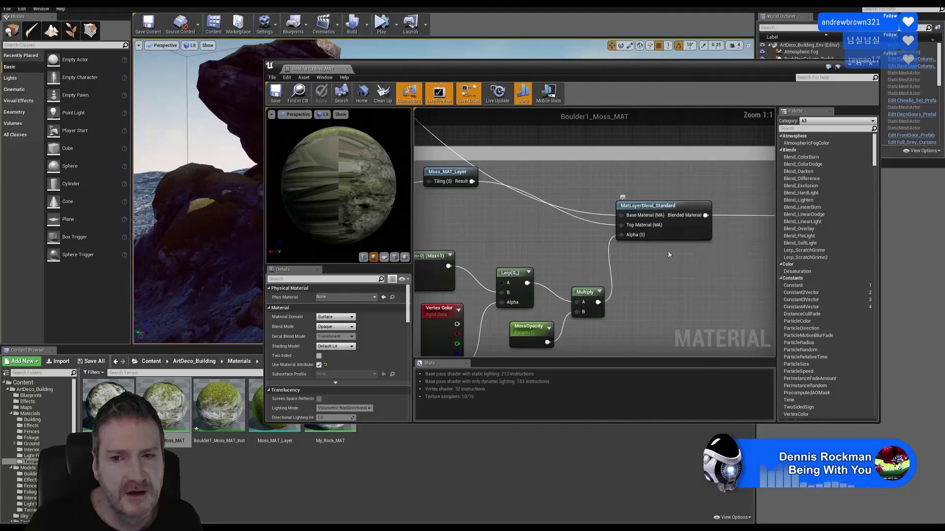
{"action": "right_click_drag", "start_coordinate": [655, 279], "coordinate": [708, 249]}
{"action": "right_click_drag", "start_coordinate": [476, 204], "coordinate": [644, 267]}
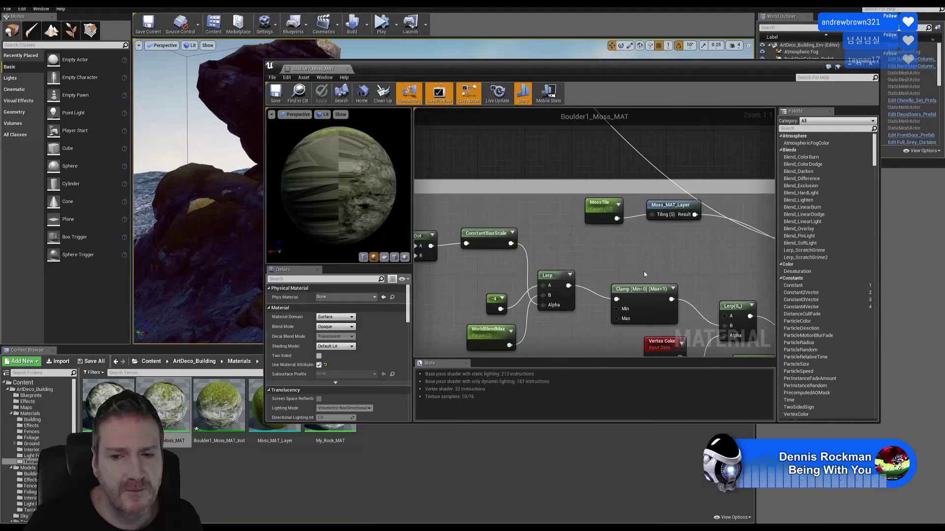
{"action": "right_click_drag", "start_coordinate": [510, 273], "coordinate": [661, 195]}
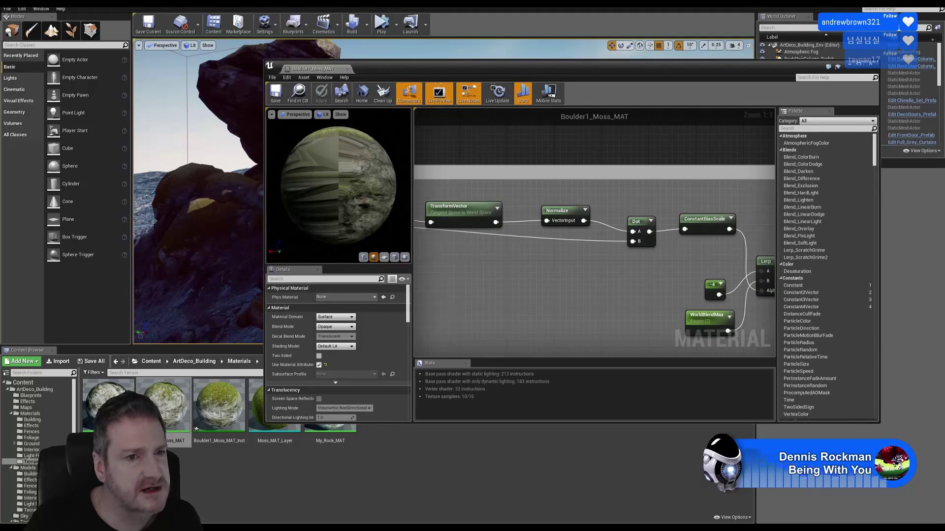
Step: Examine the boulder's texture samples and the material attributes node they feed above the Moss group
{"action": "right_click_drag", "start_coordinate": [509, 163], "coordinate": [604, 231]}
{"action": "scroll", "coordinate": [603, 242], "scroll_direction": "down", "scroll_amount": 3}
{"action": "right_click_drag", "start_coordinate": [510, 190], "coordinate": [574, 288]}
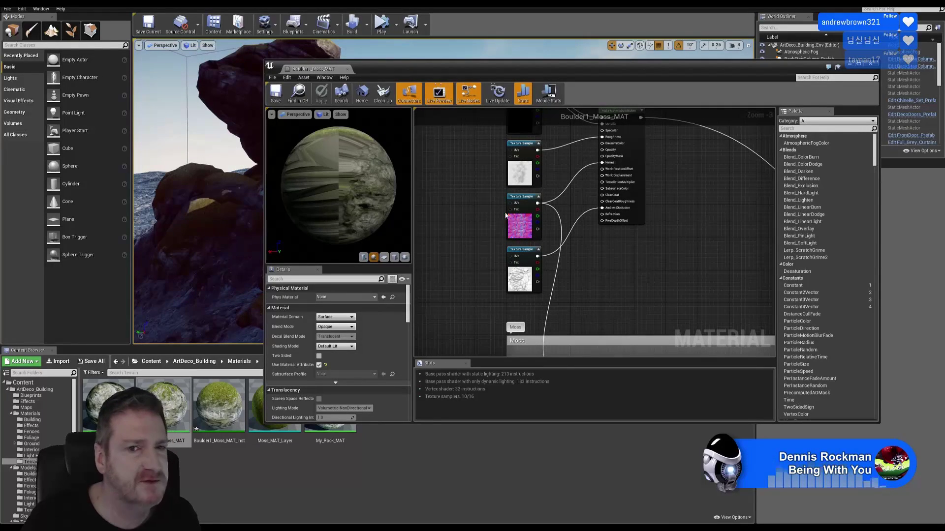
{"action": "right_click_drag", "start_coordinate": [470, 182], "coordinate": [497, 185]}
{"action": "scroll", "coordinate": [517, 276], "scroll_direction": "down", "scroll_amount": 1}
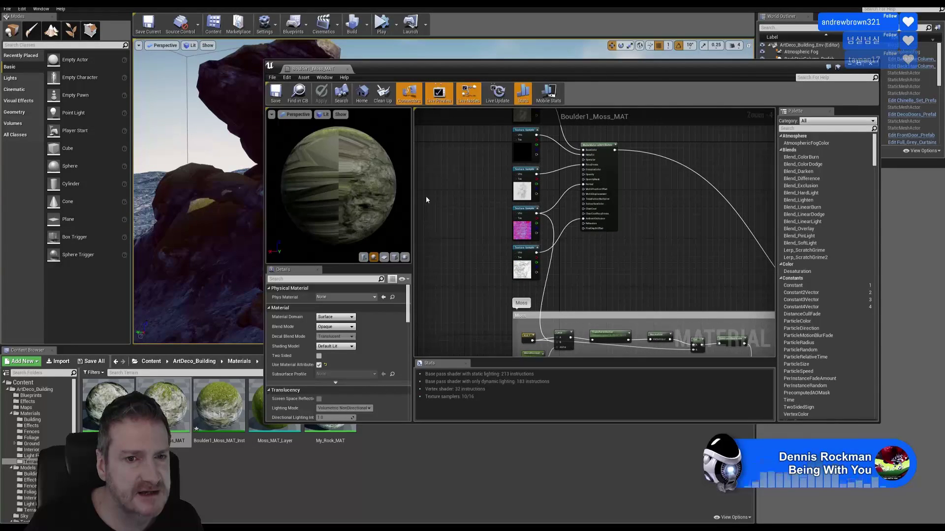
Step: Return to the Moss group and examine how Vertex Color, MossOpacity and WorldBlendMax control the layer blend's alpha
{"action": "right_click_drag", "start_coordinate": [723, 316], "coordinate": [627, 219]}
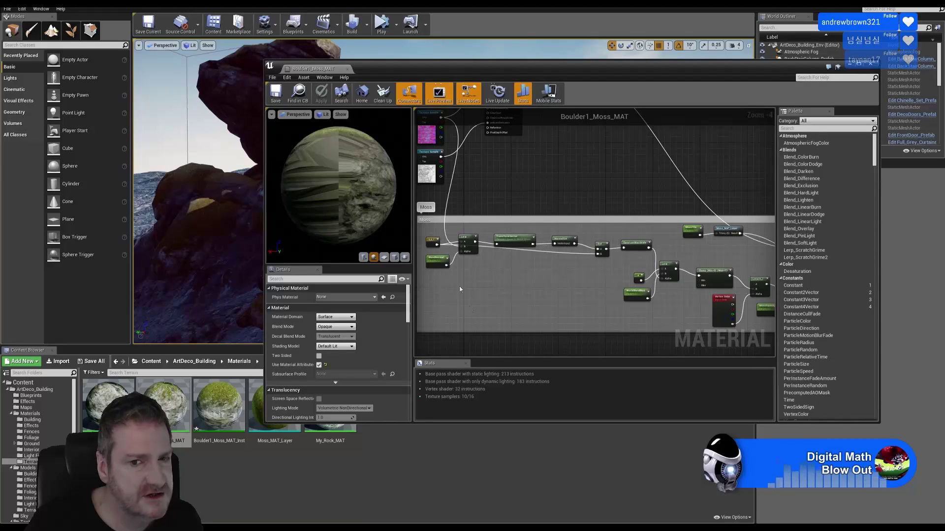
{"action": "right_click_drag", "start_coordinate": [643, 187], "coordinate": [537, 183]}
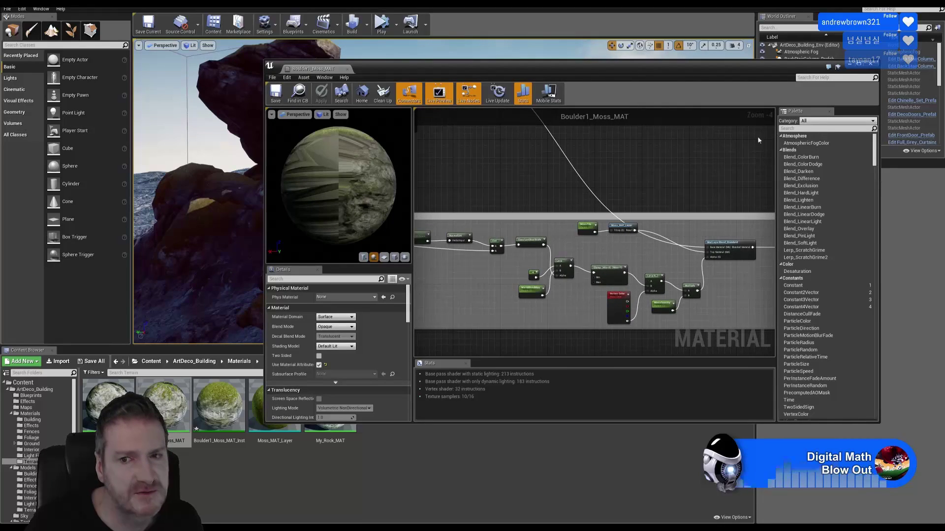
{"action": "right_click_drag", "start_coordinate": [727, 150], "coordinate": [655, 156]}
{"action": "scroll", "coordinate": [569, 310], "scroll_direction": "up", "scroll_amount": 4}
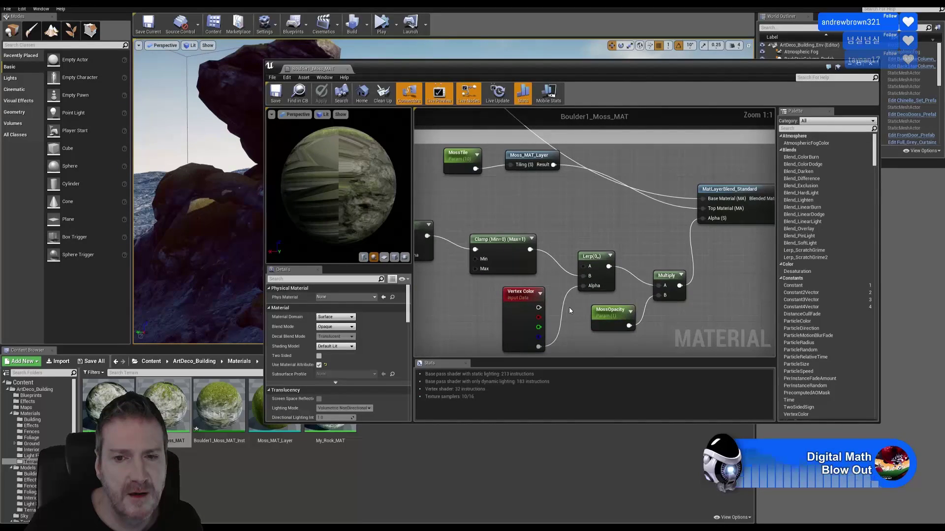
{"action": "right_click_drag", "start_coordinate": [569, 307], "coordinate": [729, 292]}
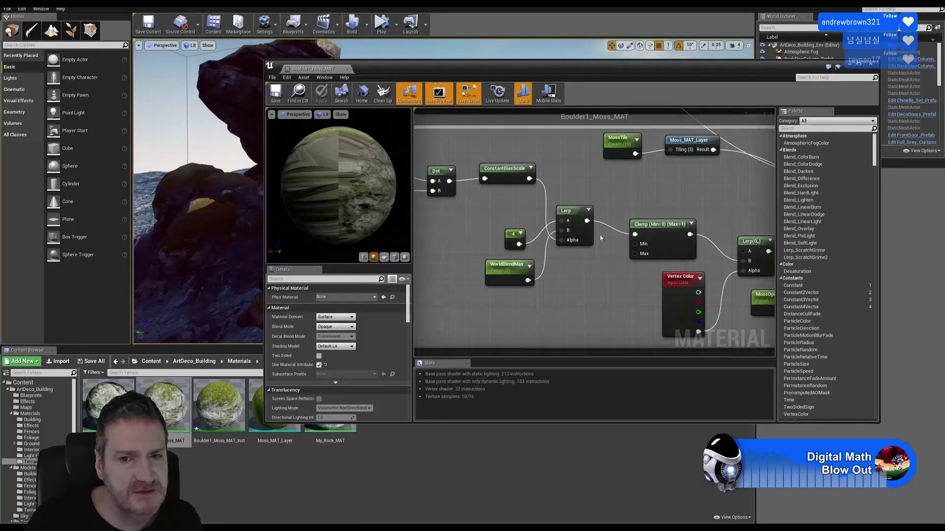
Step: Trace the Moss group back to its first Lerp, the 0,0,1 vector and BlendNormal, and close the material
{"action": "right_click_drag", "start_coordinate": [642, 191], "coordinate": [771, 201]}
{"action": "right_click_drag", "start_coordinate": [433, 244], "coordinate": [623, 271]}
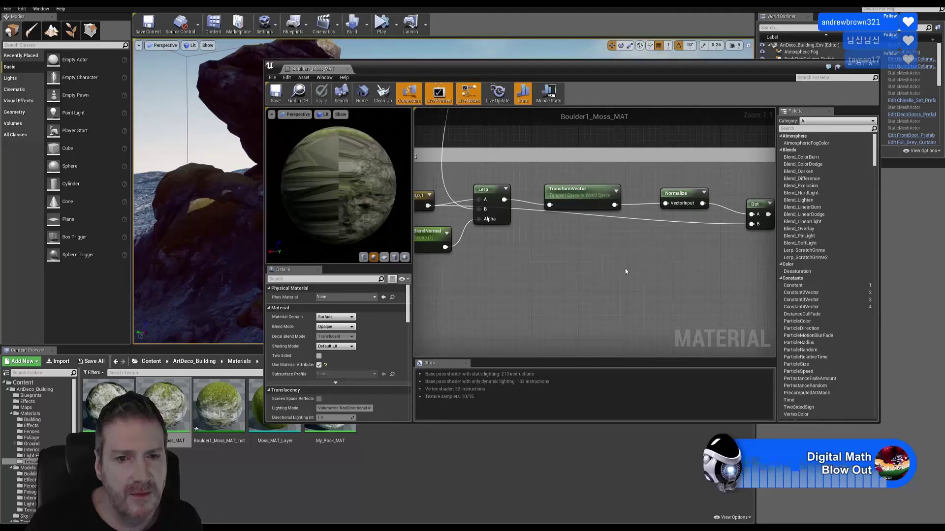
{"action": "right_click_drag", "start_coordinate": [500, 268], "coordinate": [539, 272]}
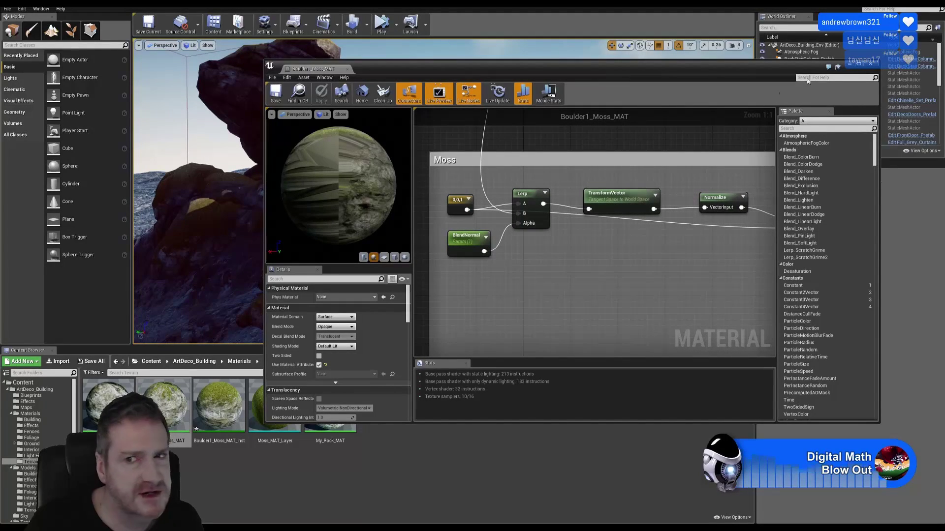
{"action": "left_click", "coordinate": [870, 65]}
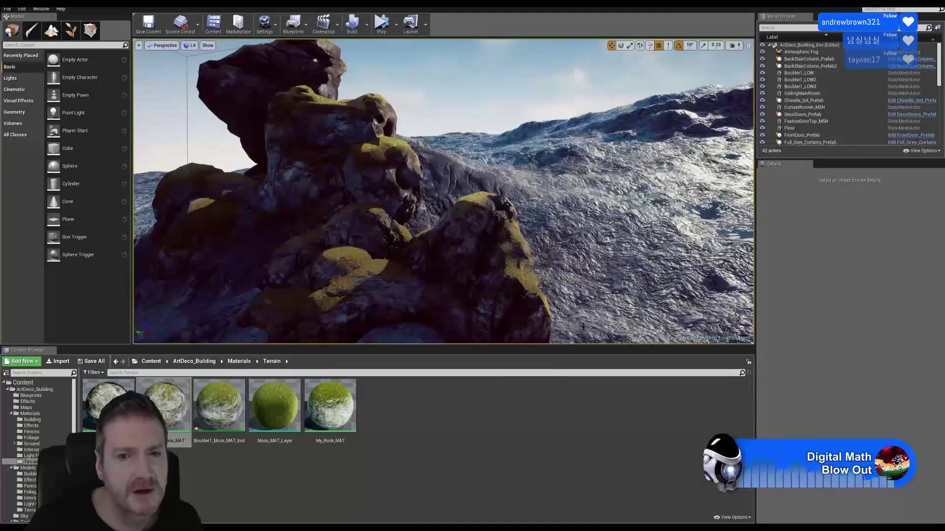
Step: View the mossy boulders and surrounding terrain from farther back, and return to the trees and building props
{"action": "right_click_drag", "start_coordinate": [443, 192], "coordinate": [516, 194]}
{"action": "key", "text": "s"}
{"action": "key", "text": "s"}
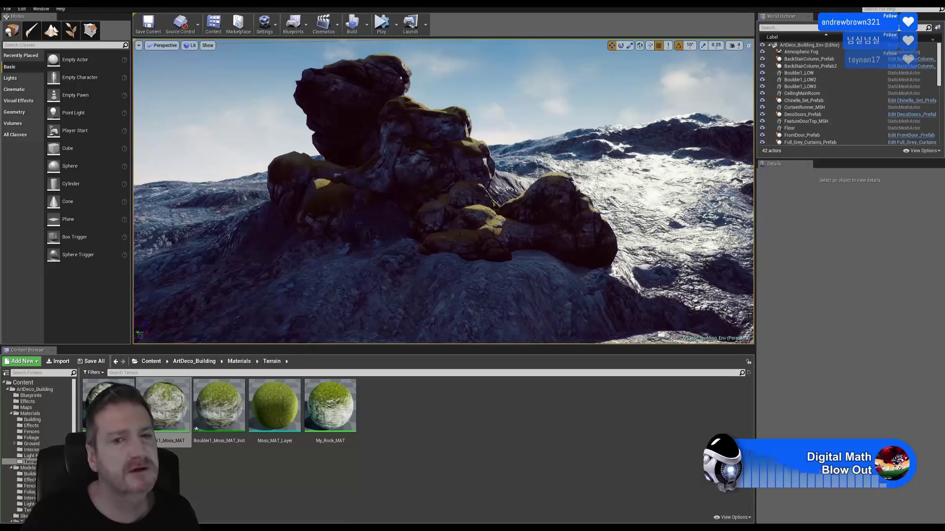
{"action": "right_click_drag", "start_coordinate": [610, 221], "coordinate": [668, 248]}
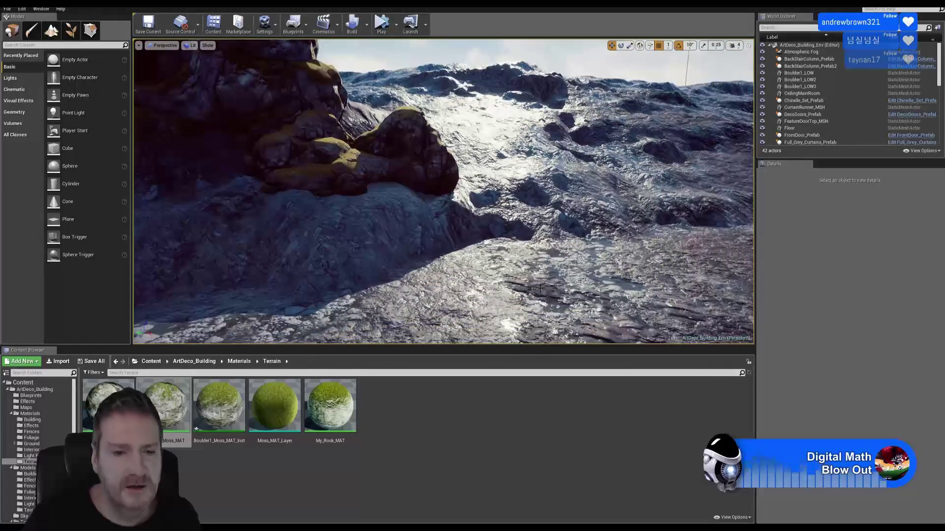
{"action": "right_click_drag", "start_coordinate": [458, 256], "coordinate": [687, 219]}
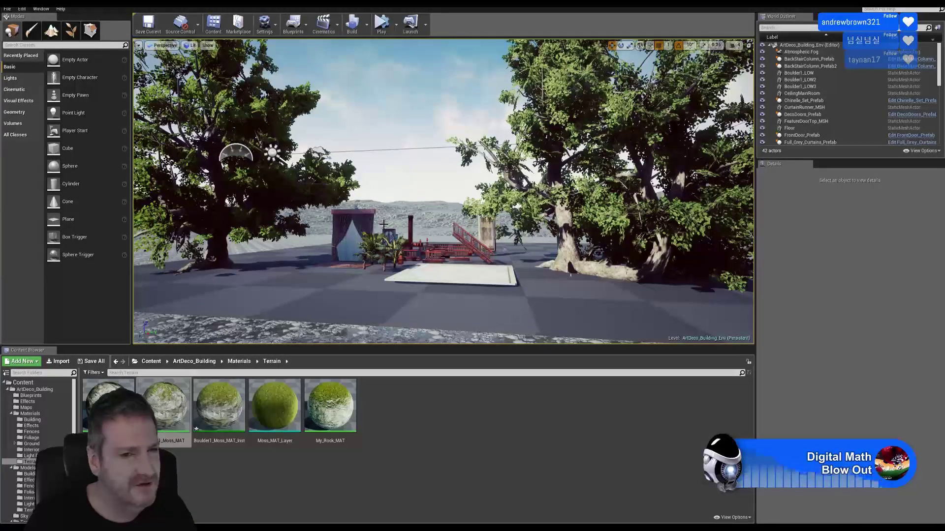
{"action": "right_click_drag", "start_coordinate": [510, 309], "coordinate": [510, 308]}
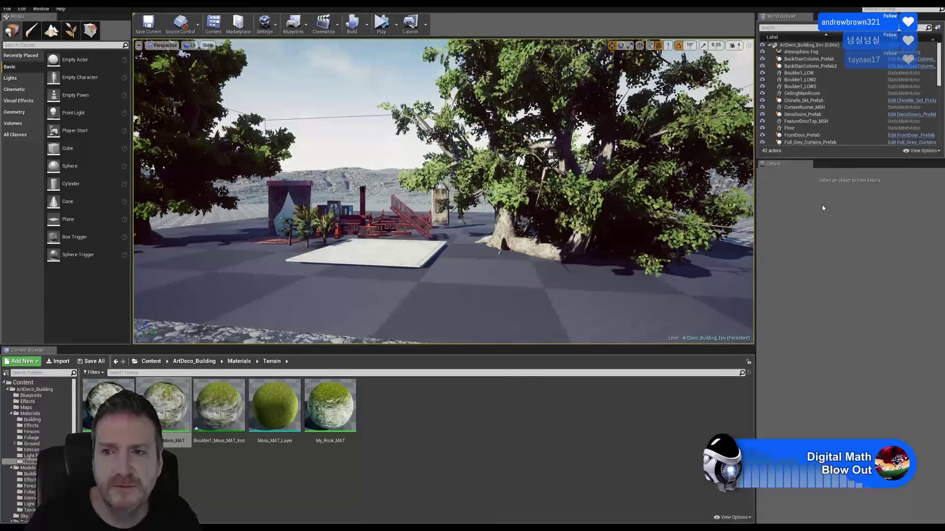
Step: Find the PostProcessVolume actor in the scene's actor list, select it and focus the viewport on it
{"action": "scroll", "coordinate": [828, 97], "scroll_direction": "down", "scroll_amount": 2}
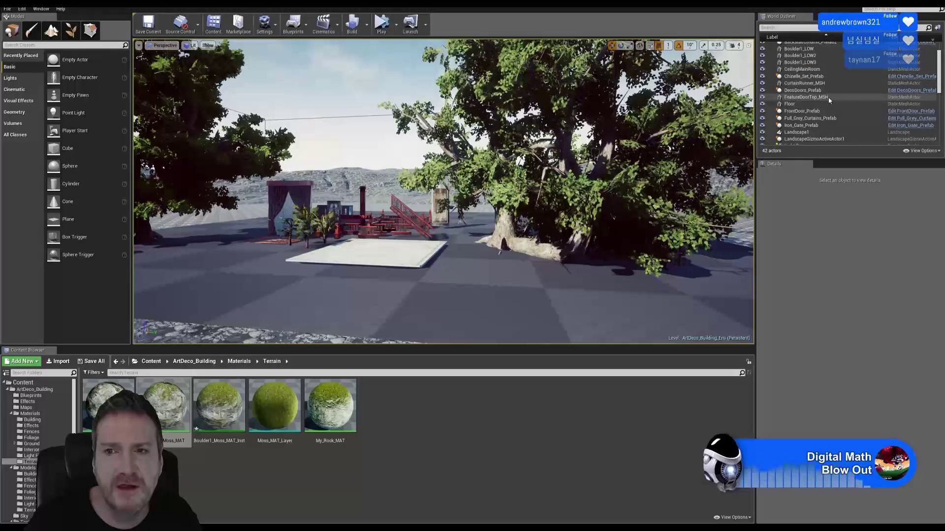
{"action": "scroll", "coordinate": [837, 95], "scroll_direction": "down", "scroll_amount": 2}
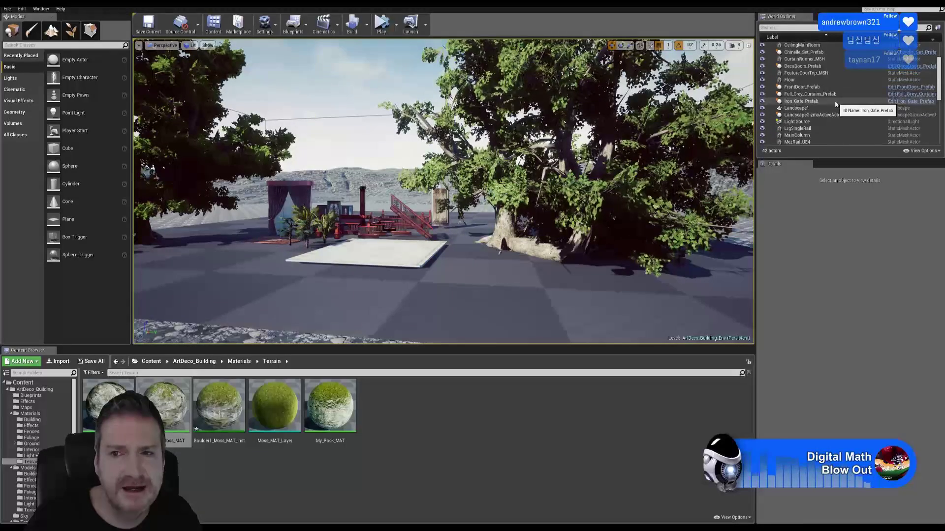
{"action": "scroll", "coordinate": [841, 106], "scroll_direction": "down", "scroll_amount": 1}
{"action": "scroll", "coordinate": [847, 112], "scroll_direction": "down", "scroll_amount": 4}
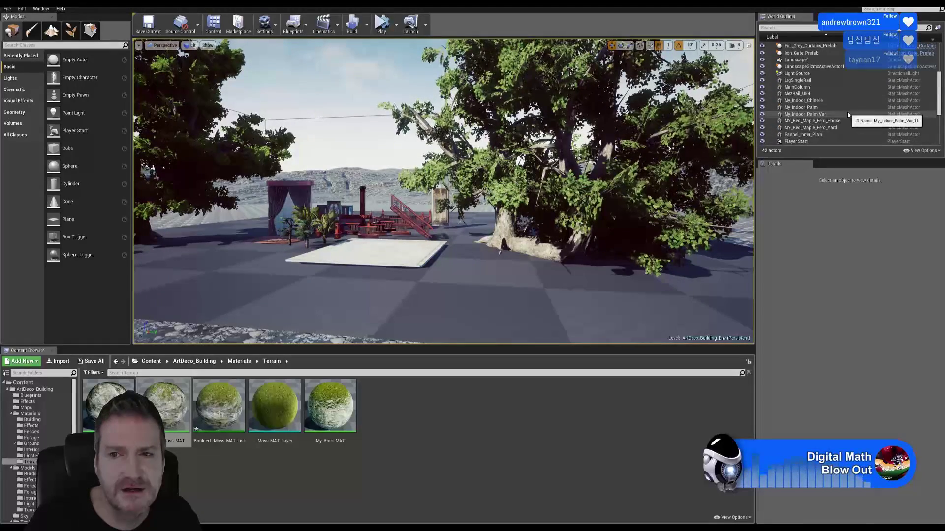
{"action": "scroll", "coordinate": [847, 114], "scroll_direction": "down", "scroll_amount": 1}
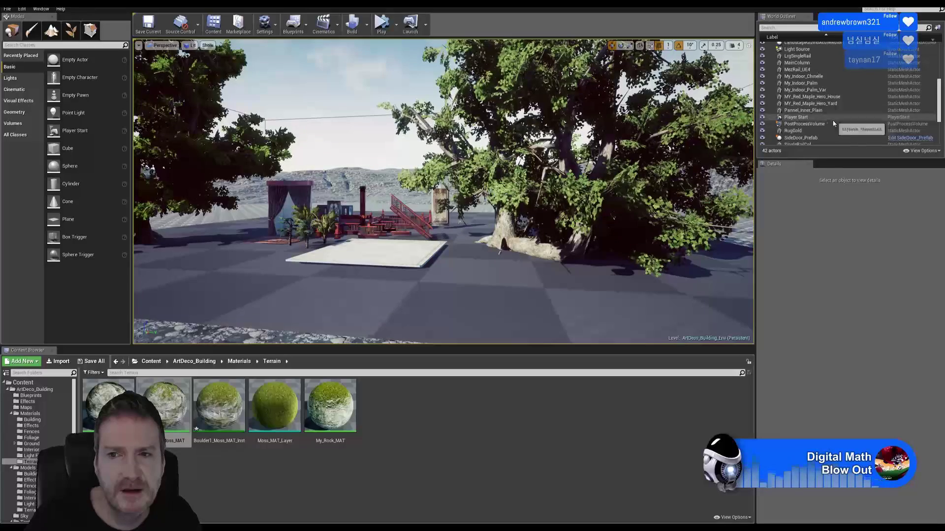
{"action": "left_click", "coordinate": [819, 124]}
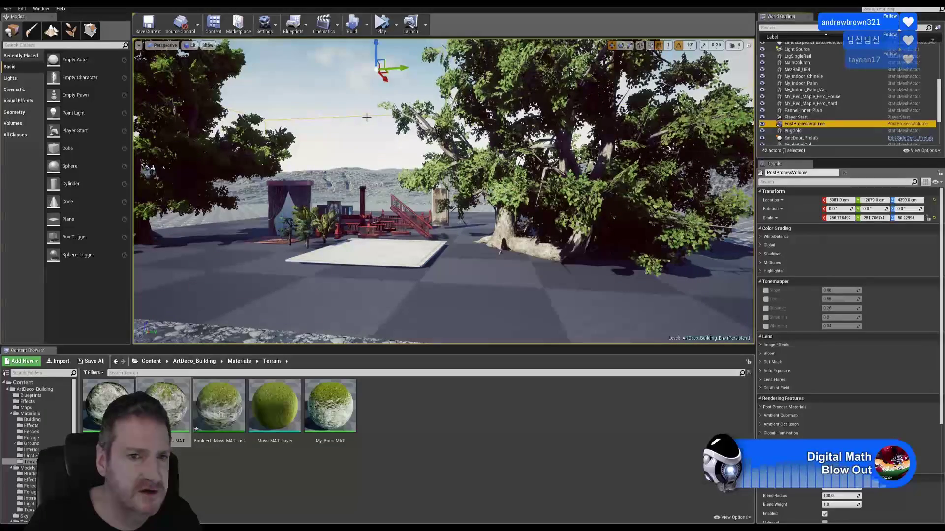
{"action": "key", "text": "f"}
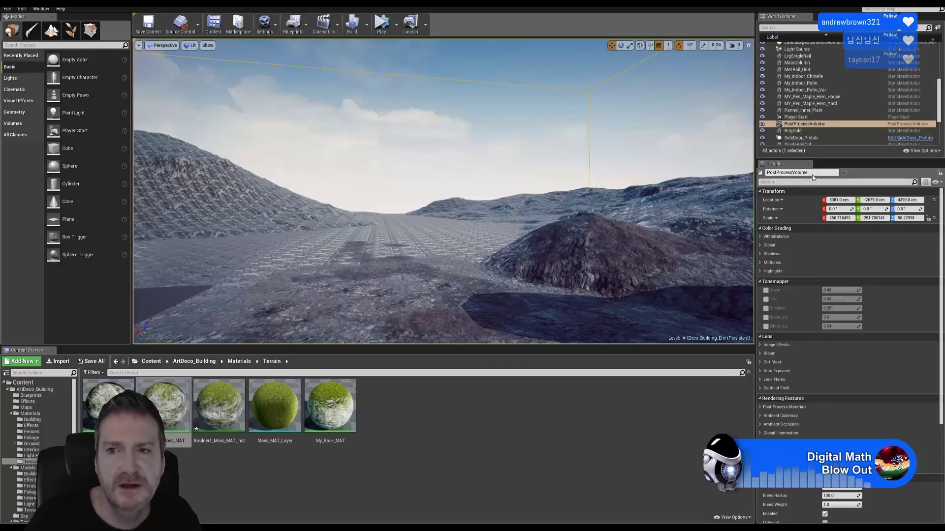
Step: Look through the PostProcessVolume's color grading, lens, rendering feature and volume settings
{"action": "scroll", "coordinate": [875, 336], "scroll_direction": "down", "scroll_amount": 3}
{"action": "scroll", "coordinate": [877, 335], "scroll_direction": "down", "scroll_amount": 5}
{"action": "scroll", "coordinate": [872, 320], "scroll_direction": "up", "scroll_amount": 2}
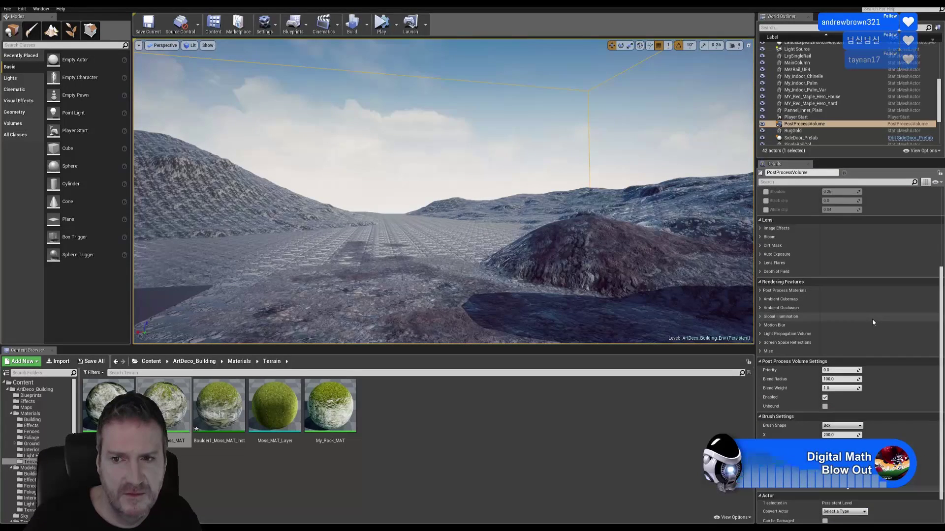
{"action": "scroll", "coordinate": [872, 318], "scroll_direction": "up", "scroll_amount": 3}
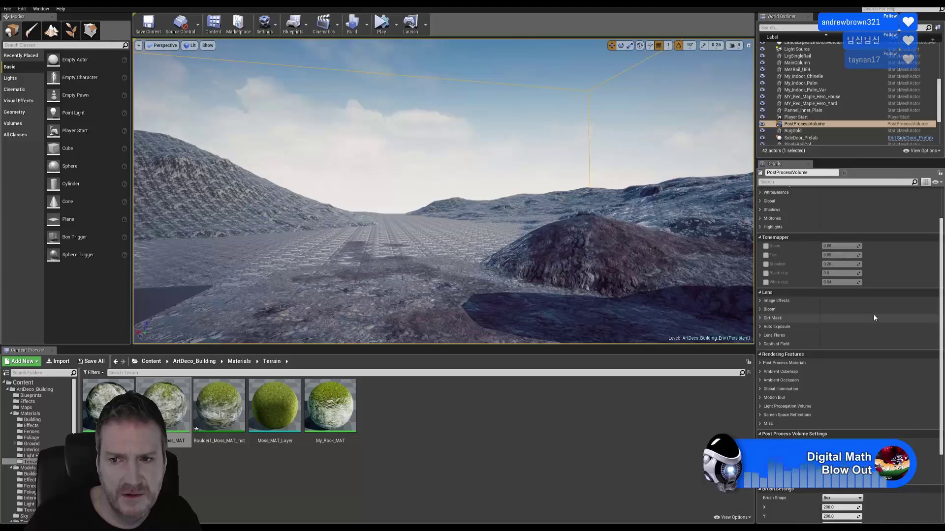
{"action": "scroll", "coordinate": [874, 318], "scroll_direction": "up", "scroll_amount": 2}
{"action": "scroll", "coordinate": [878, 312], "scroll_direction": "down", "scroll_amount": 6}
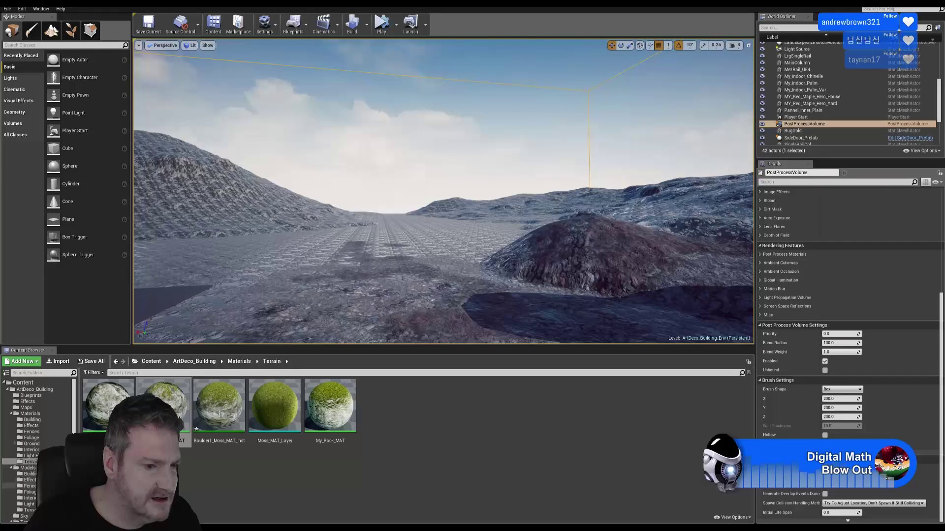
Step: Open the My_Custom_LUT texture from the Textures/Effects folder, examine the color strip and its settings, and close it
{"action": "left_click_drag", "start_coordinate": [73, 446], "coordinate": [74, 479]}
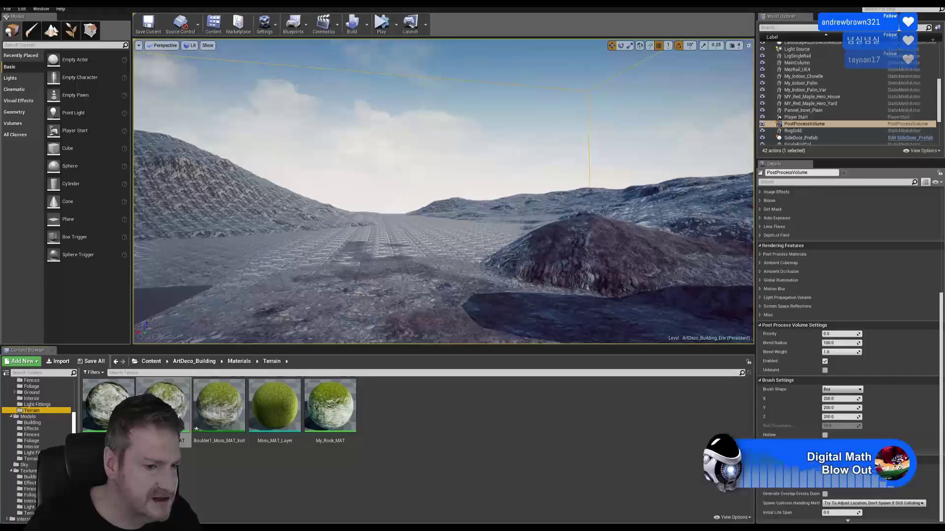
{"action": "left_click", "coordinate": [30, 483]}
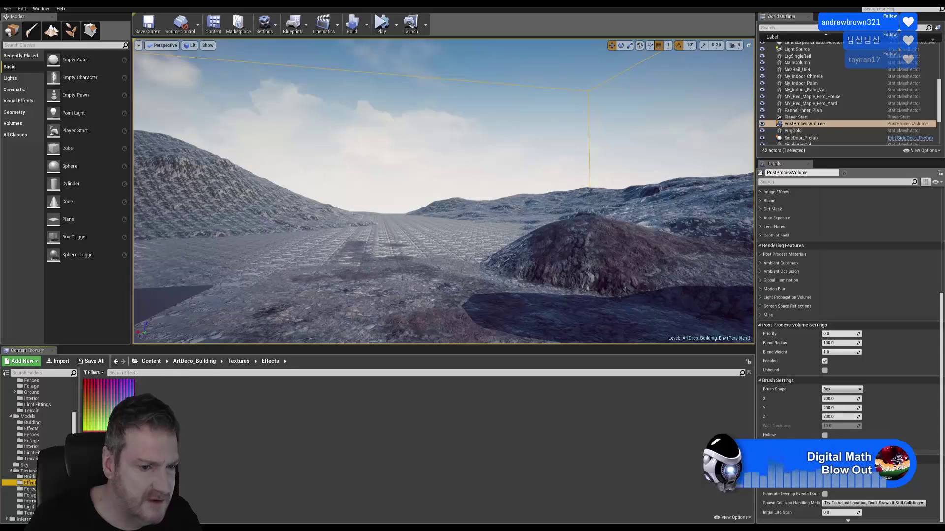
{"action": "double_click", "coordinate": [103, 403]}
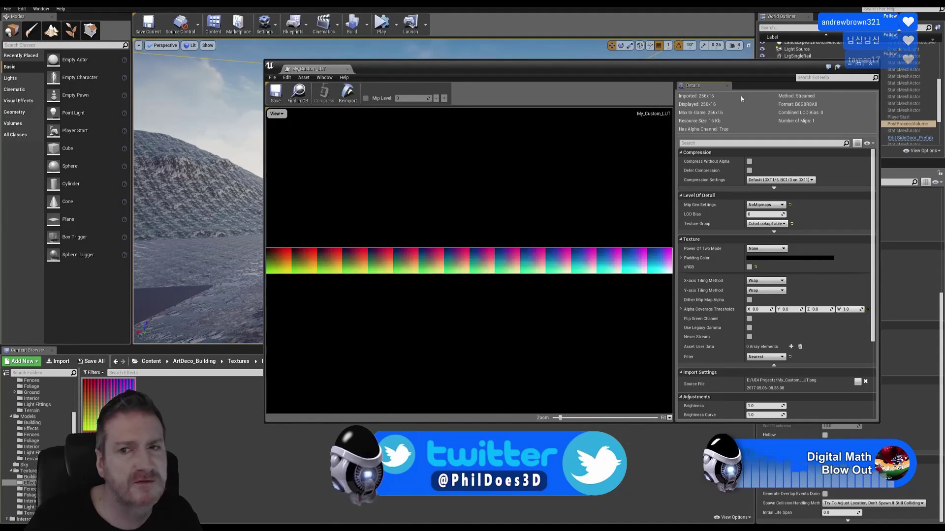
{"action": "left_click", "coordinate": [871, 63]}
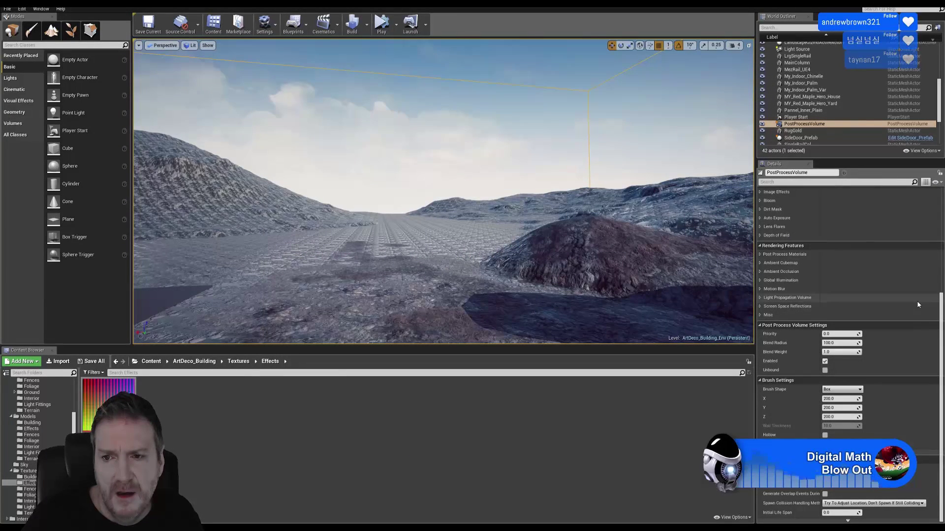
Step: Check the PostProcessVolume's Light Propagation Volume settings, including the Advanced group, and collapse them again
{"action": "scroll", "coordinate": [917, 301], "scroll_direction": "up", "scroll_amount": 5}
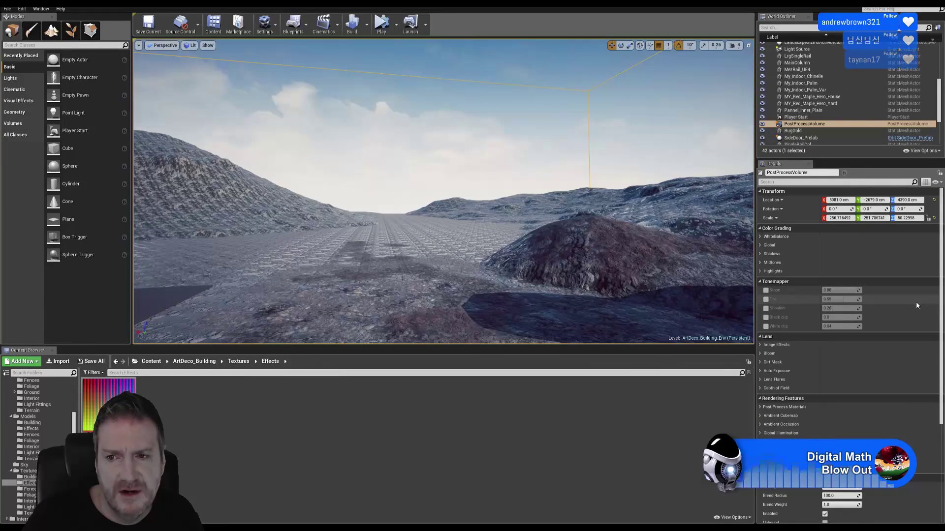
{"action": "scroll", "coordinate": [916, 302], "scroll_direction": "down", "scroll_amount": 6}
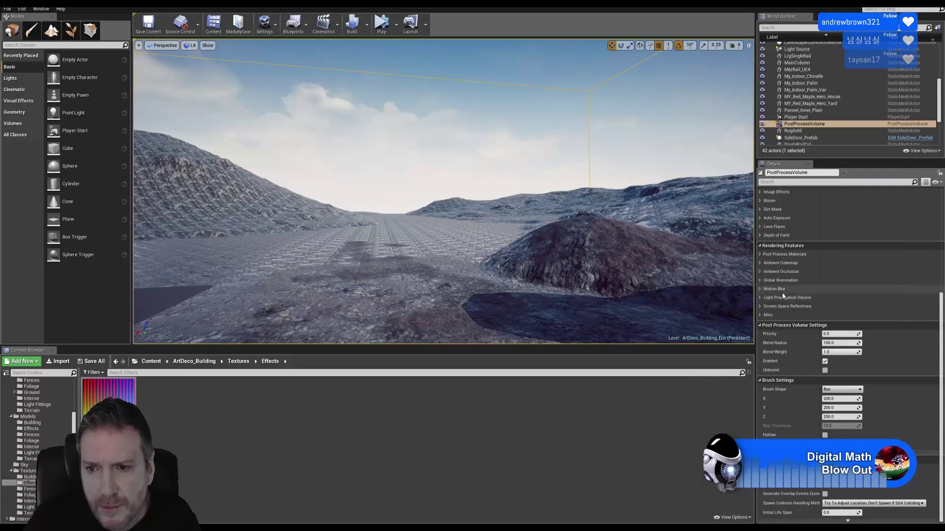
{"action": "left_click", "coordinate": [760, 298]}
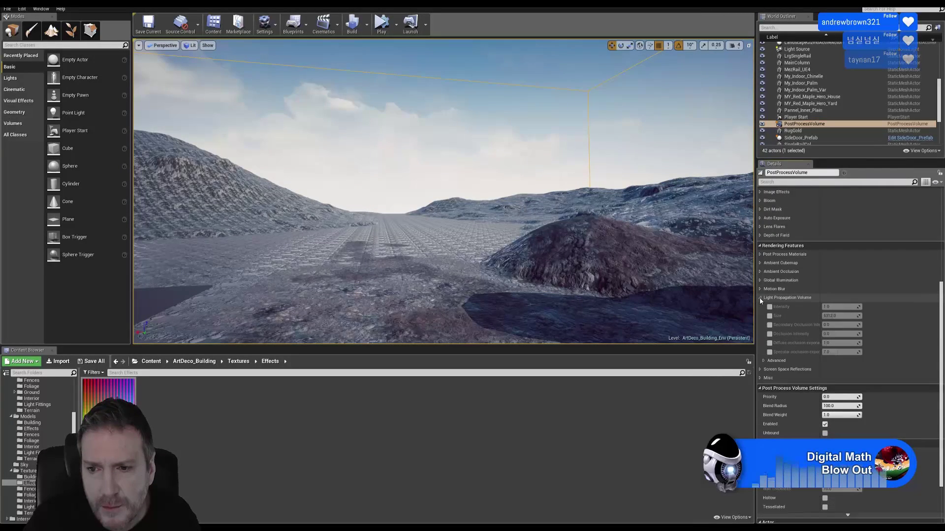
{"action": "left_click", "coordinate": [763, 361]}
{"action": "left_click", "coordinate": [764, 361]}
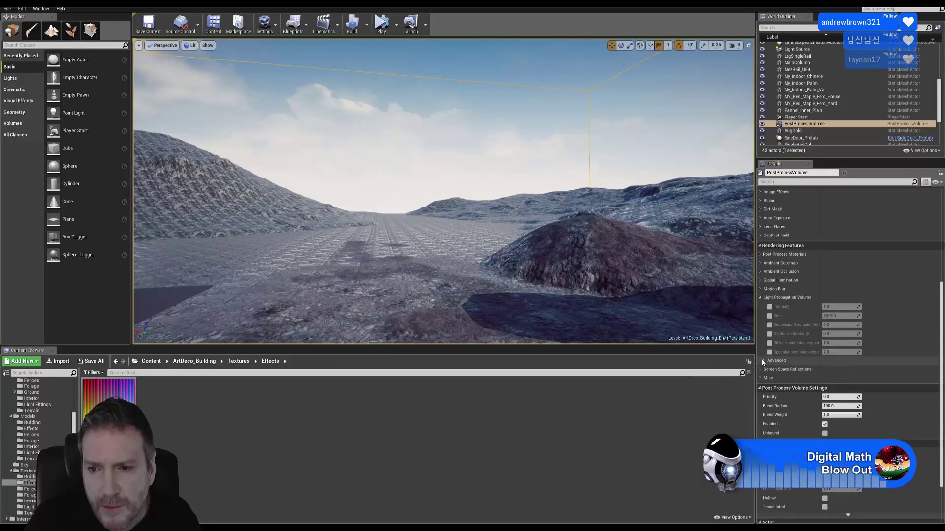
{"action": "left_click", "coordinate": [760, 299]}
Step: Check the remaining scene actors and expand the PostProcessVolume's Global color grading settings to show the LUT assignment
{"action": "scroll", "coordinate": [831, 123], "scroll_direction": "down", "scroll_amount": 3}
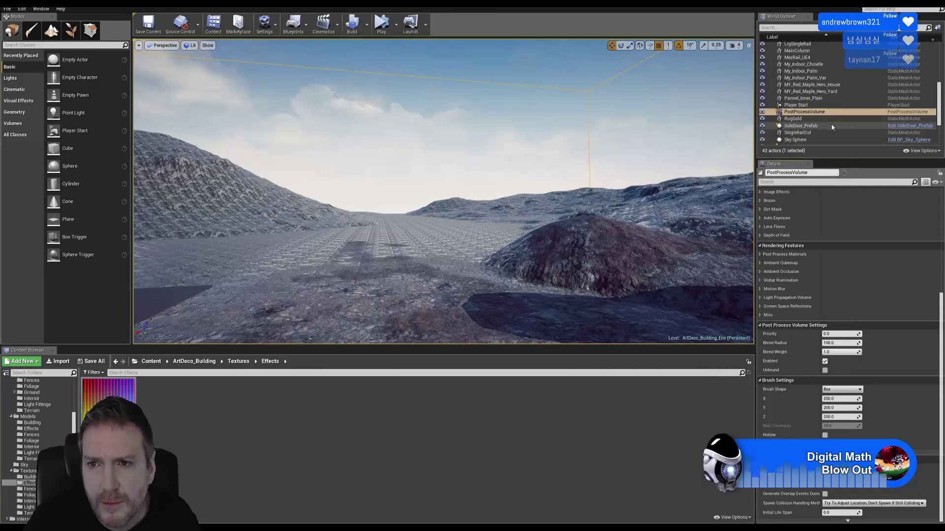
{"action": "scroll", "coordinate": [828, 131], "scroll_direction": "down", "scroll_amount": 2}
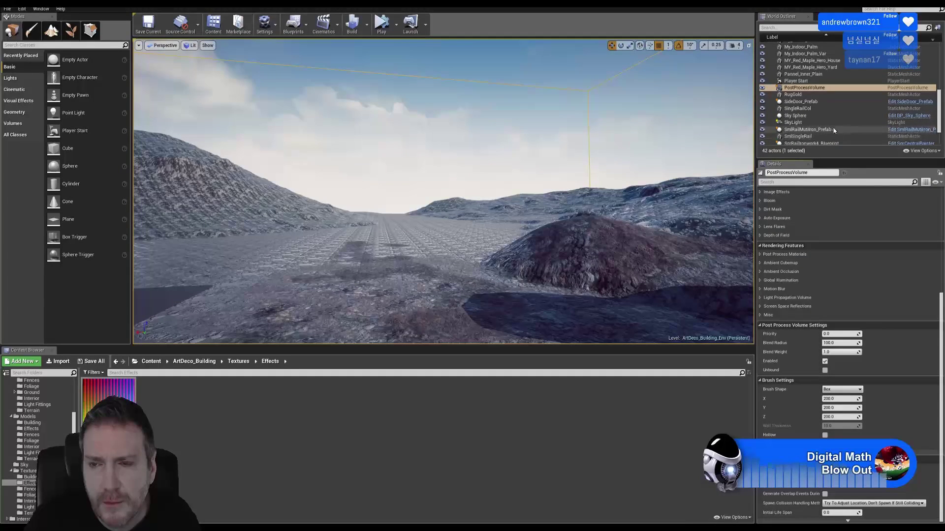
{"action": "scroll", "coordinate": [828, 111], "scroll_direction": "down", "scroll_amount": 3}
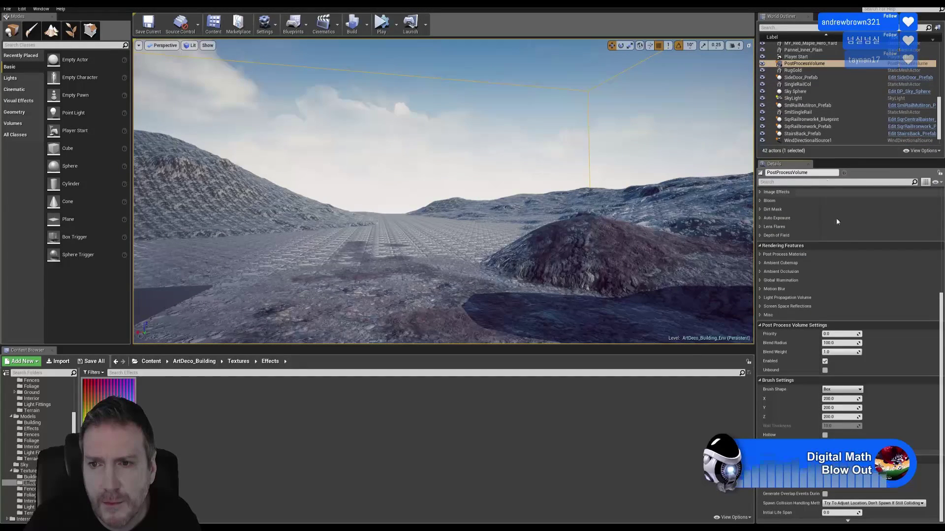
{"action": "scroll", "coordinate": [816, 293], "scroll_direction": "up", "scroll_amount": 5}
{"action": "scroll", "coordinate": [835, 280], "scroll_direction": "up", "scroll_amount": 2}
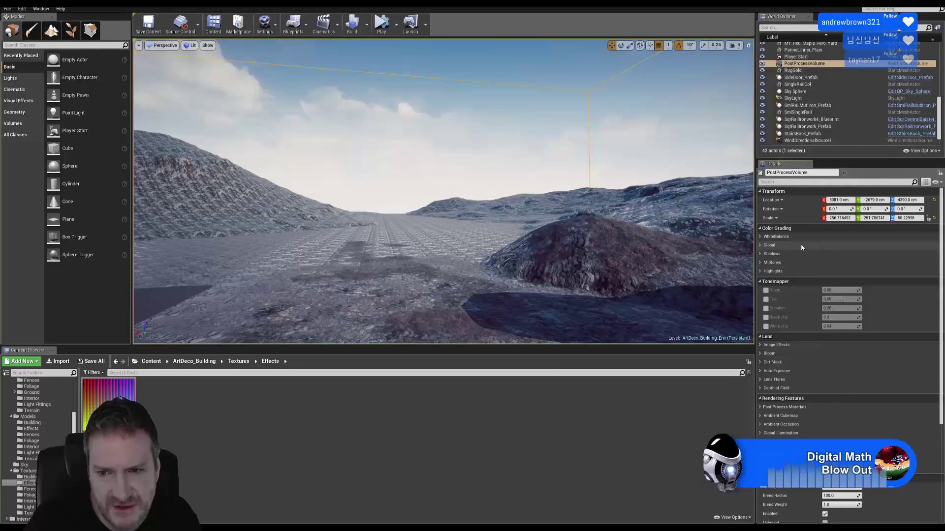
{"action": "left_click", "coordinate": [761, 246]}
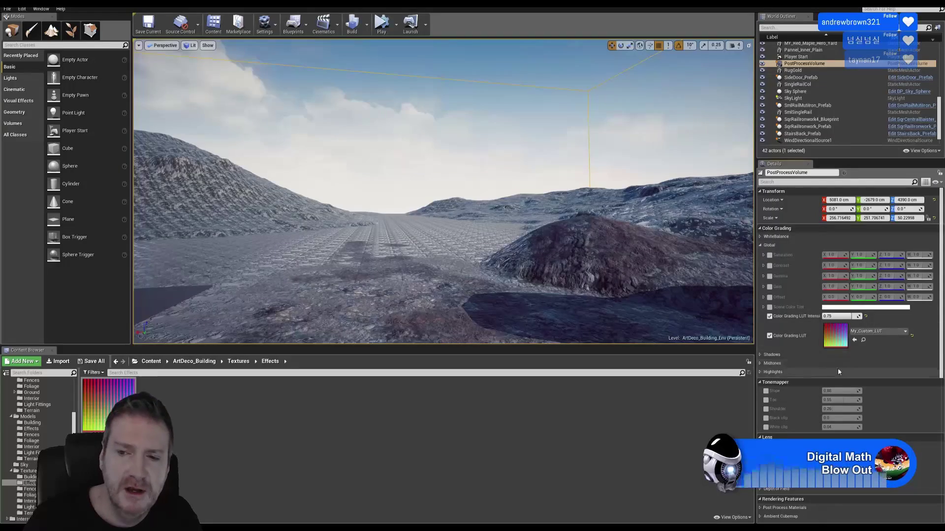
Step: Face the trees and building props and switch the Color Grading LUT off and on to compare, leaving it enabled
{"action": "right_click_drag", "start_coordinate": [522, 173], "coordinate": [365, 186]}
{"action": "mouse_move", "coordinate": [364, 226]}
{"action": "right_mouse_down"}
{"action": "mouse_move", "coordinate": [388, 222]}
{"action": "mouse_move", "coordinate": [372, 226]}
{"action": "right_mouse_up"}
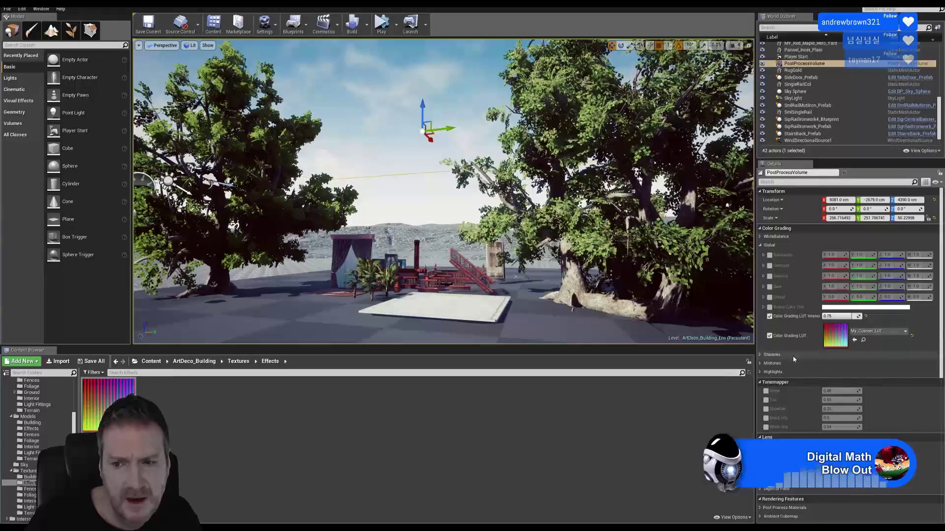
{"action": "left_click", "coordinate": [771, 336]}
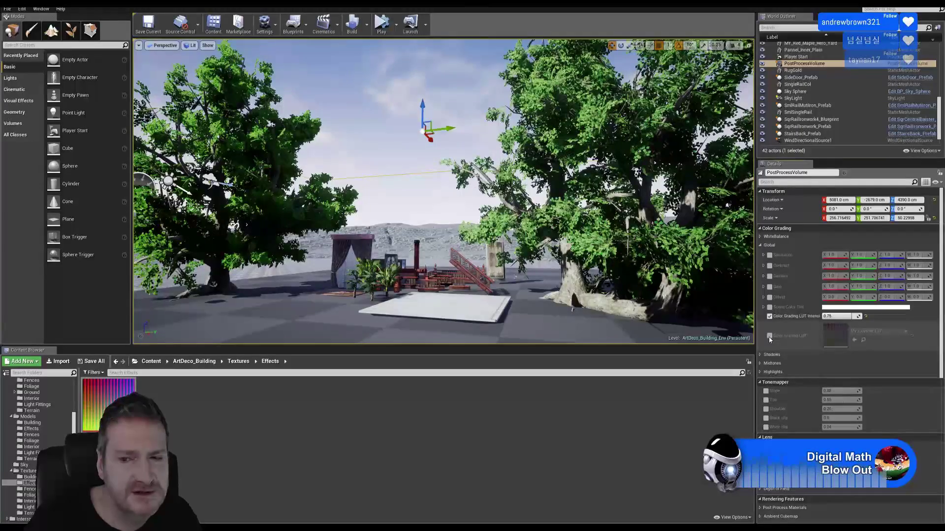
{"action": "left_click", "coordinate": [771, 339]}
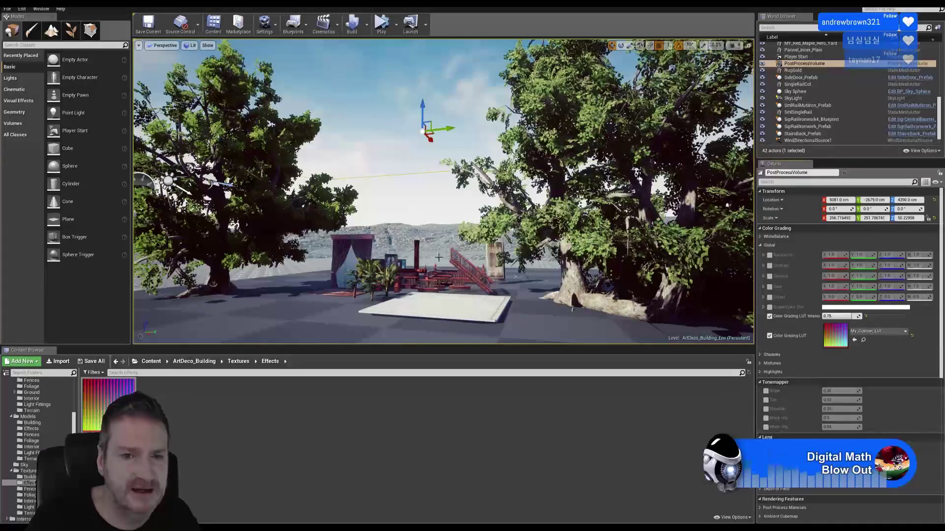
{"action": "left_click", "coordinate": [769, 335]}
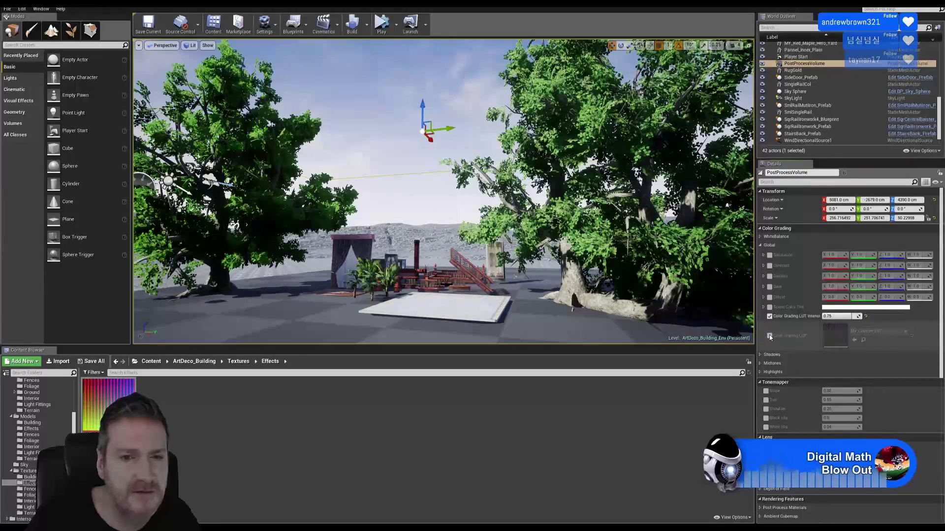
{"action": "left_click", "coordinate": [769, 336]}
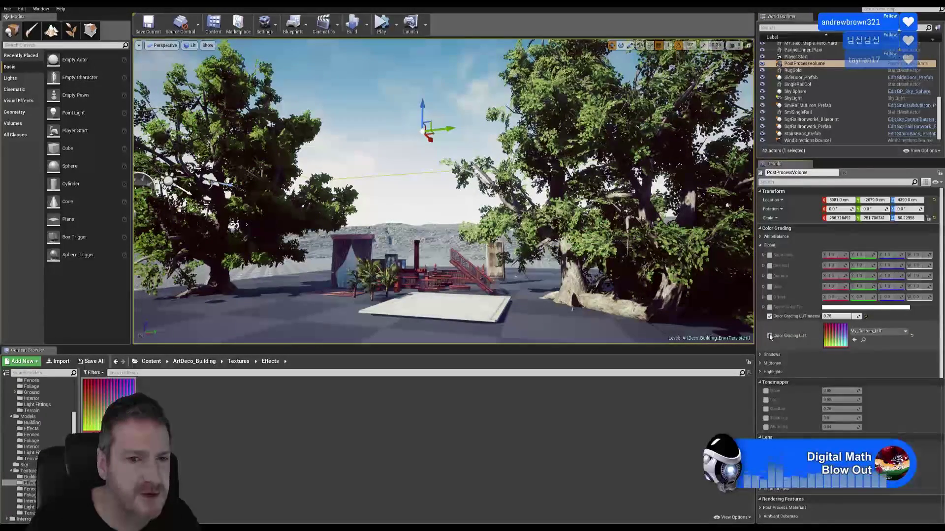
{"action": "left_click", "coordinate": [769, 335]}
{"action": "left_click", "coordinate": [769, 335]}
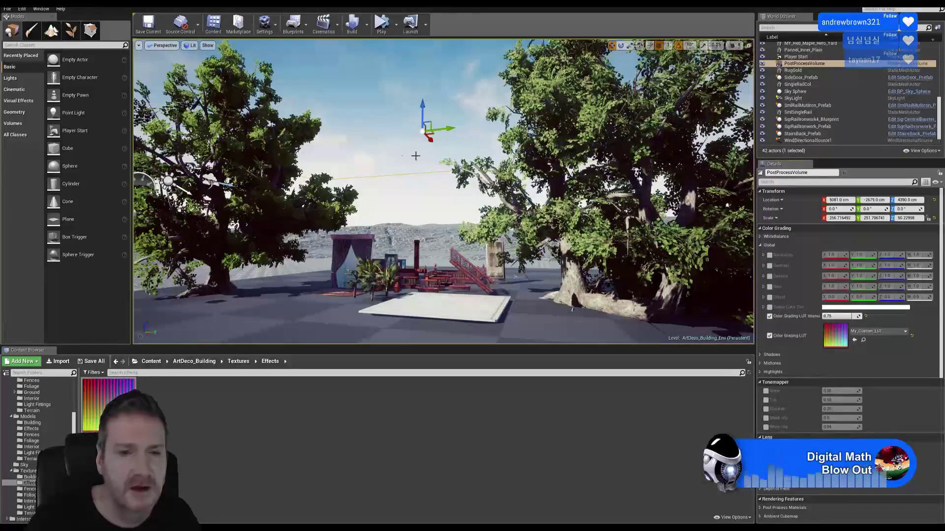
Step: Examine the landscape's rocky ground, the water patches and the slope below the mossy boulders
{"action": "right_click_drag", "start_coordinate": [417, 203], "coordinate": [558, 222]}
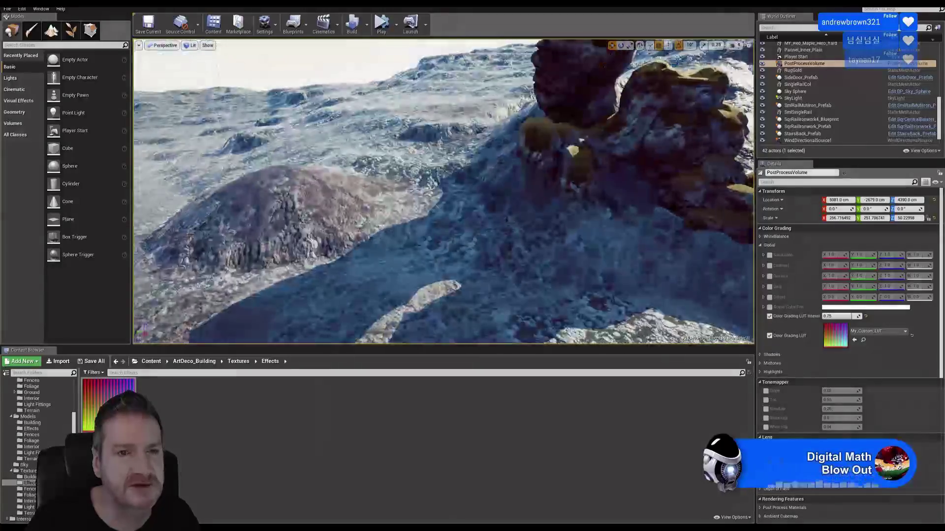
{"action": "right_click_drag", "start_coordinate": [443, 192], "coordinate": [492, 203]}
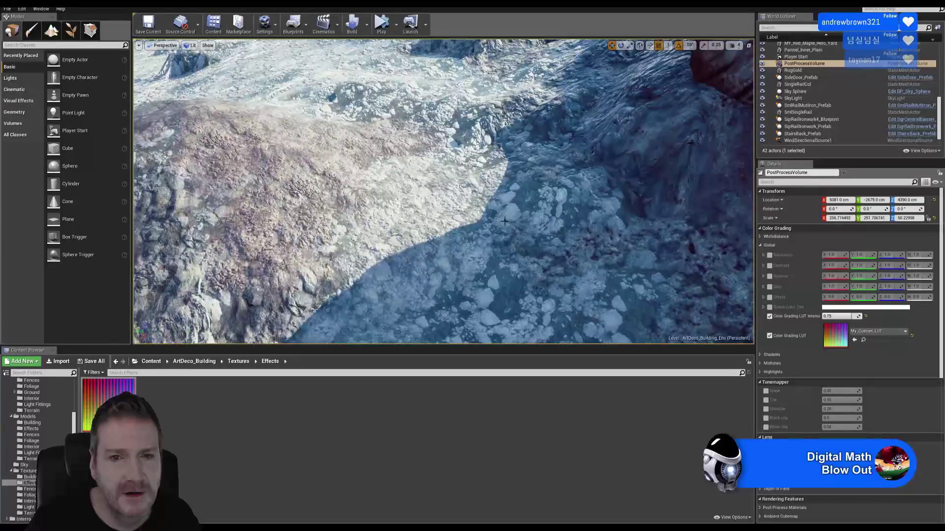
{"action": "right_click_drag", "start_coordinate": [443, 192], "coordinate": [413, 178]}
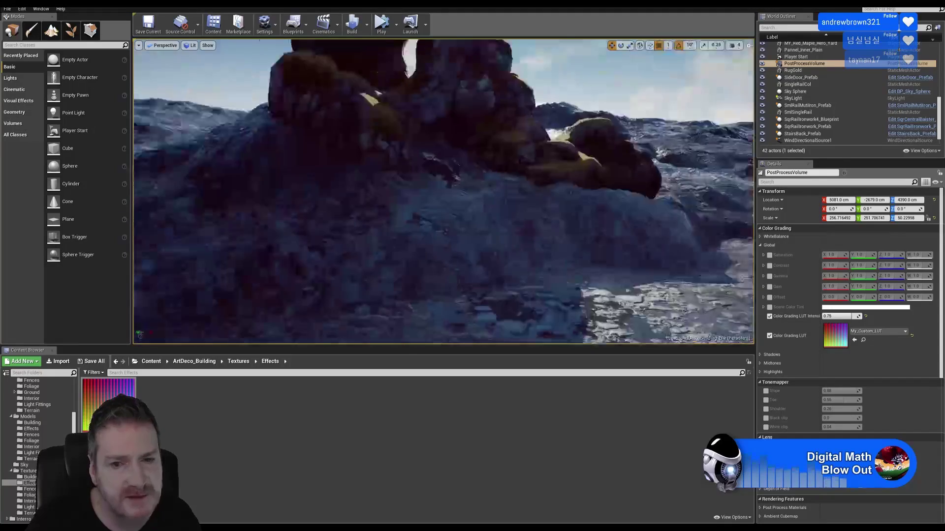
{"action": "right_click_drag", "start_coordinate": [443, 192], "coordinate": [509, 191]}
{"action": "right_click_drag", "start_coordinate": [536, 225], "coordinate": [538, 225]}
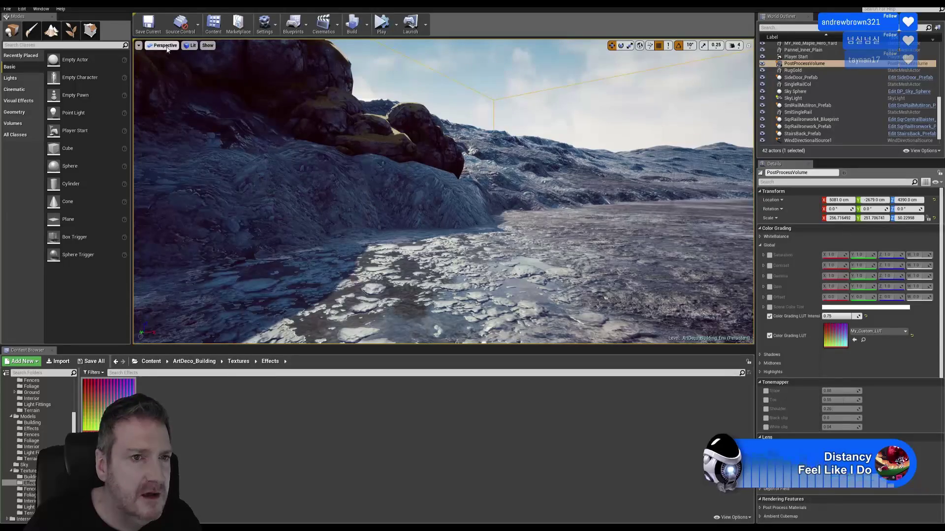
Step: Switch the viewport to Wireframe to inspect the mesh density of the landscape ground, and return it to Lit
{"action": "left_click", "coordinate": [190, 45]}
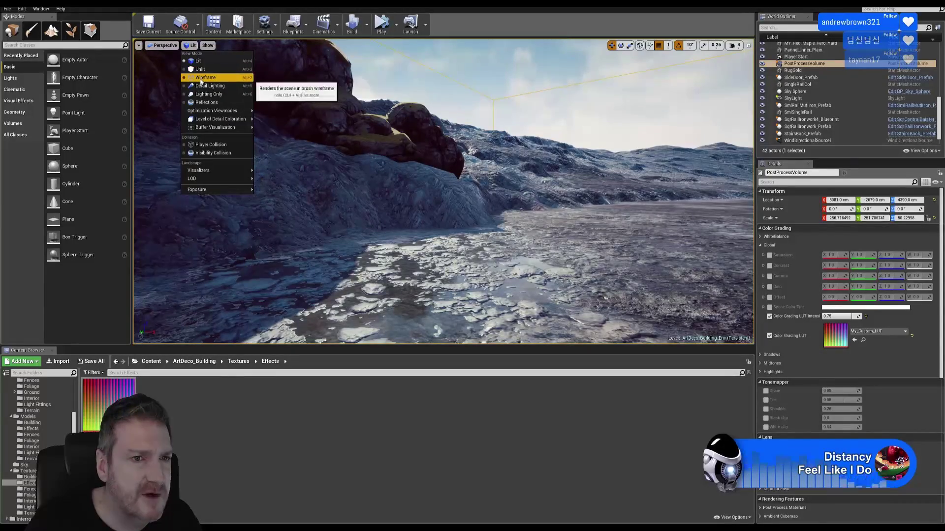
{"action": "left_click", "coordinate": [205, 77]}
{"action": "right_click_drag", "start_coordinate": [443, 192], "coordinate": [586, 224]}
{"action": "key", "text": "w"}
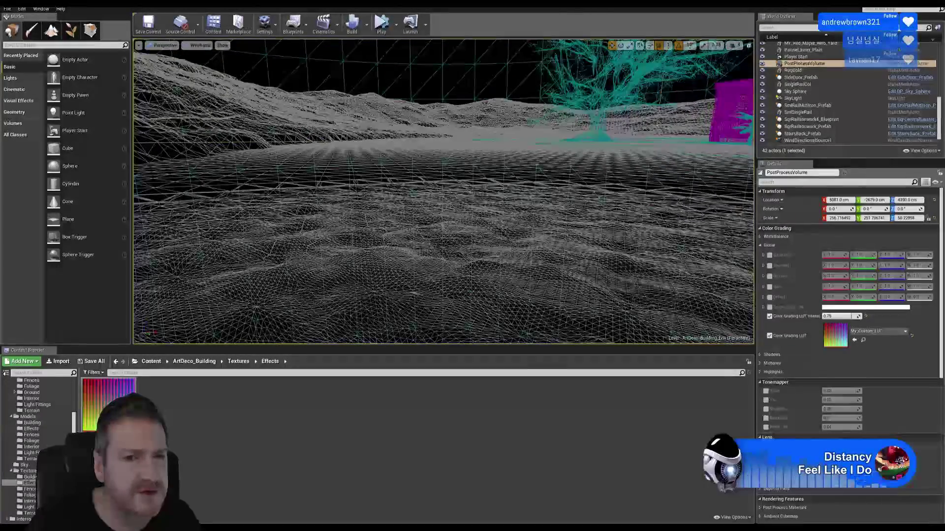
{"action": "right_click_drag", "start_coordinate": [443, 192], "coordinate": [664, 193]}
{"action": "right_click_drag", "start_coordinate": [511, 212], "coordinate": [630, 212]}
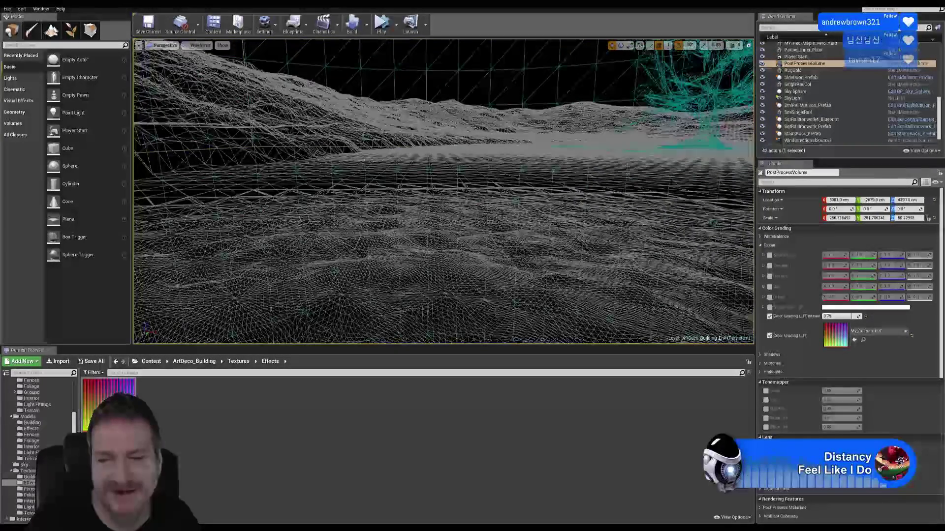
{"action": "right_click_drag", "start_coordinate": [443, 192], "coordinate": [449, 211]}
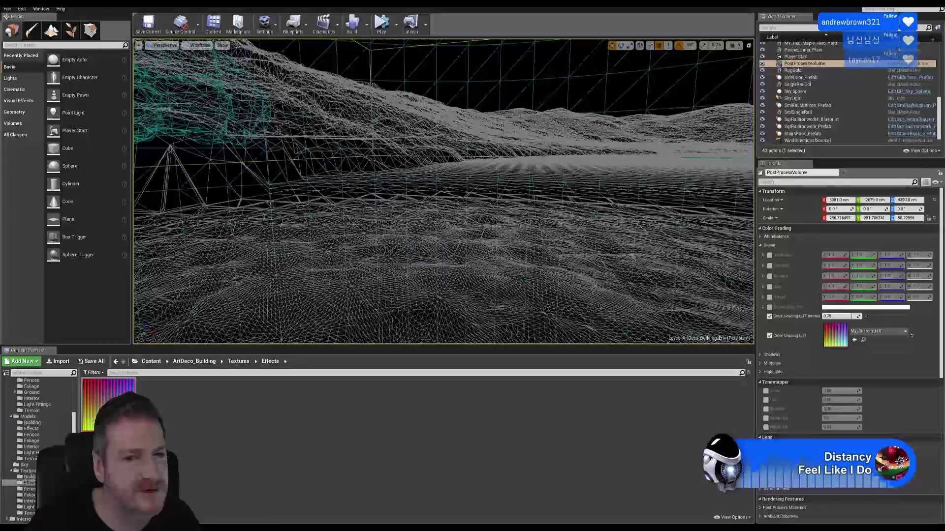
{"action": "left_click", "coordinate": [199, 45]}
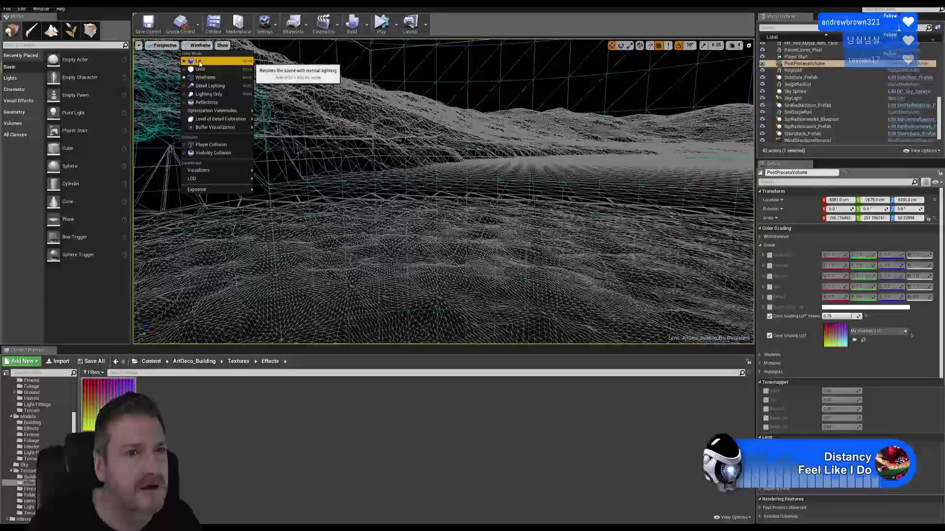
{"action": "left_click", "coordinate": [199, 61]}
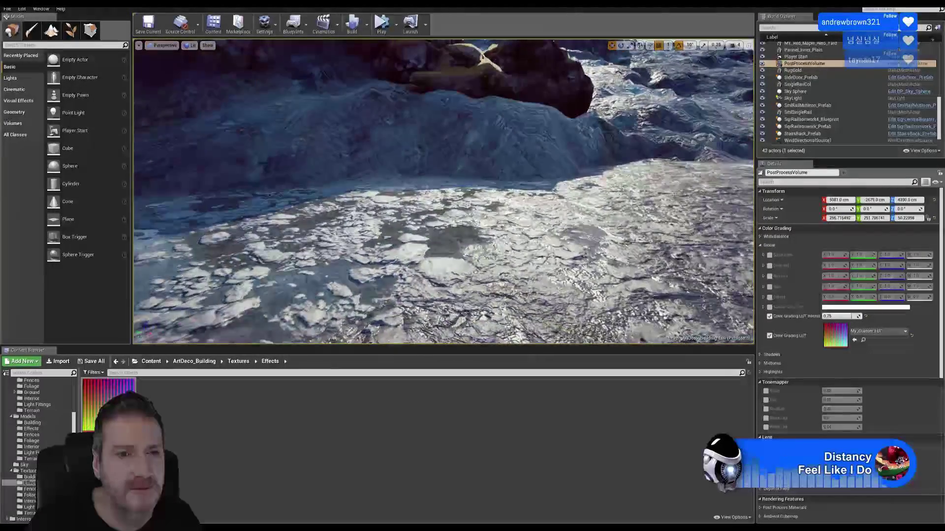
Step: Inspect the shallow puddles and raised stones on the sunlit ground in front of the boulder slope
{"action": "key", "text": "a"}
{"action": "key", "text": "w"}
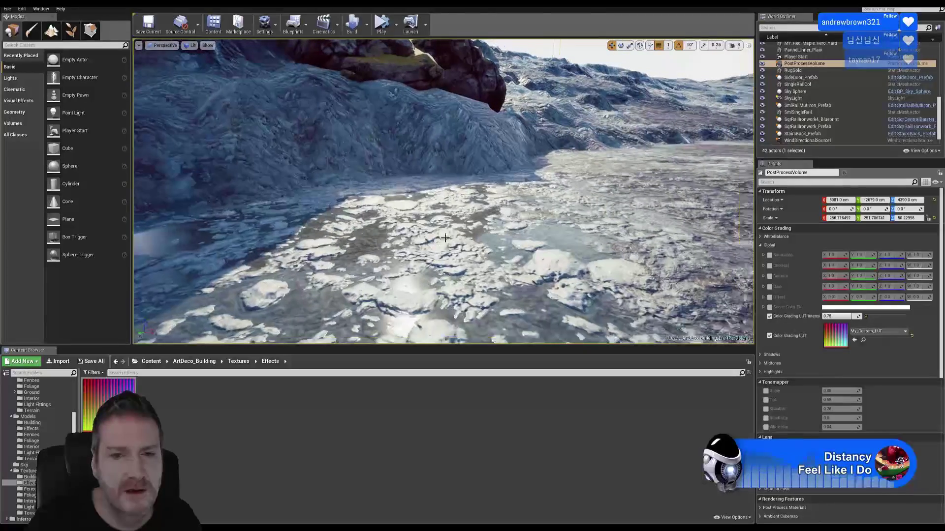
{"action": "right_click_drag", "start_coordinate": [572, 181], "coordinate": [728, 180]}
{"action": "right_click_drag", "start_coordinate": [443, 192], "coordinate": [351, 204]}
{"action": "right_click_drag", "start_coordinate": [528, 144], "coordinate": [596, 166]}
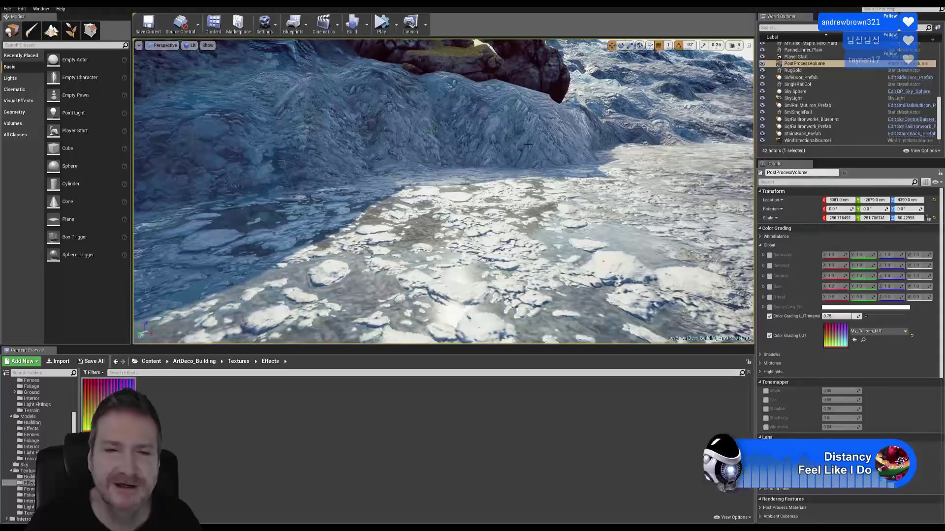
{"action": "right_click_drag", "start_coordinate": [534, 232], "coordinate": [586, 234]}
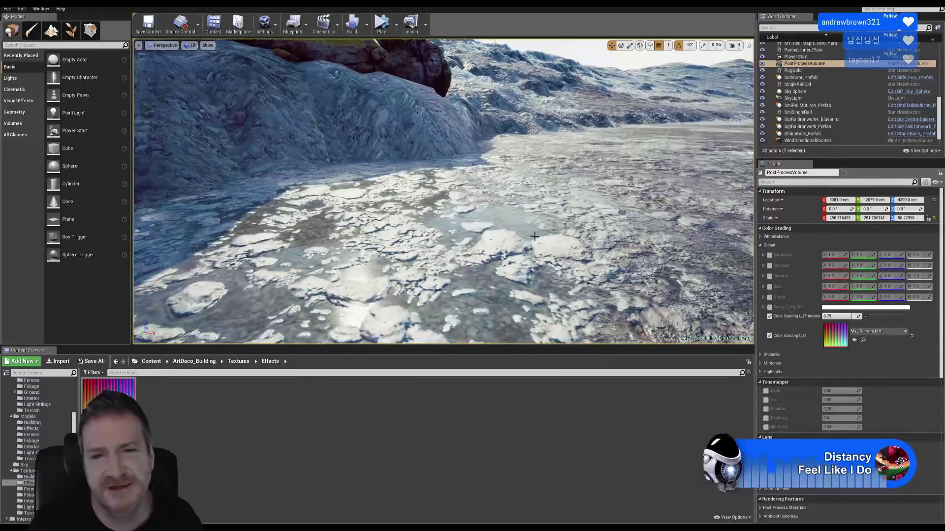
{"action": "right_click_drag", "start_coordinate": [402, 264], "coordinate": [358, 261]}
{"action": "key", "text": "s"}
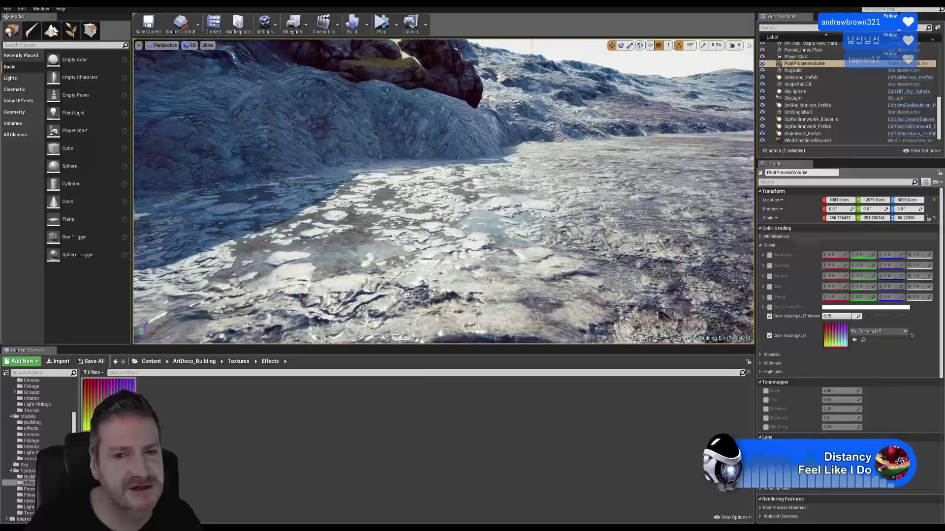
Step: Compare the dry, rough ground toward the tree with the wet, stony ground beside the boulder slope from several angles
{"action": "right_click_drag", "start_coordinate": [417, 133], "coordinate": [504, 132]}
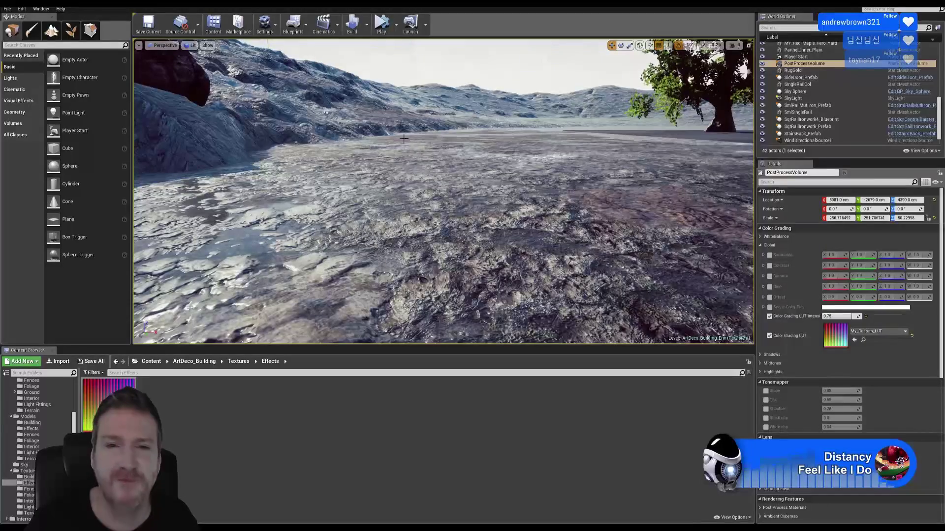
{"action": "right_click_drag", "start_coordinate": [371, 152], "coordinate": [283, 137]}
{"action": "right_click_drag", "start_coordinate": [395, 222], "coordinate": [341, 221]}
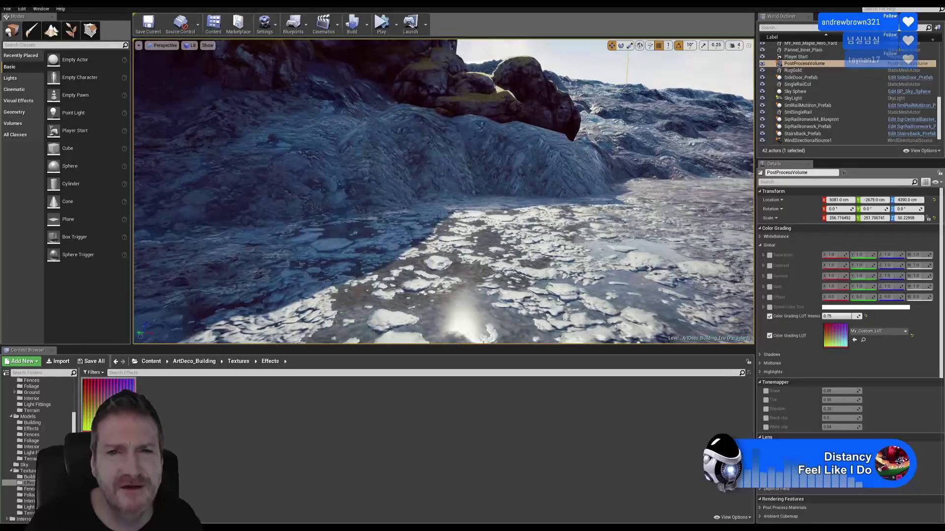
{"action": "right_click_drag", "start_coordinate": [458, 210], "coordinate": [499, 229]}
{"action": "right_click_drag", "start_coordinate": [466, 201], "coordinate": [446, 183]}
{"action": "right_click_drag", "start_coordinate": [454, 223], "coordinate": [540, 226]}
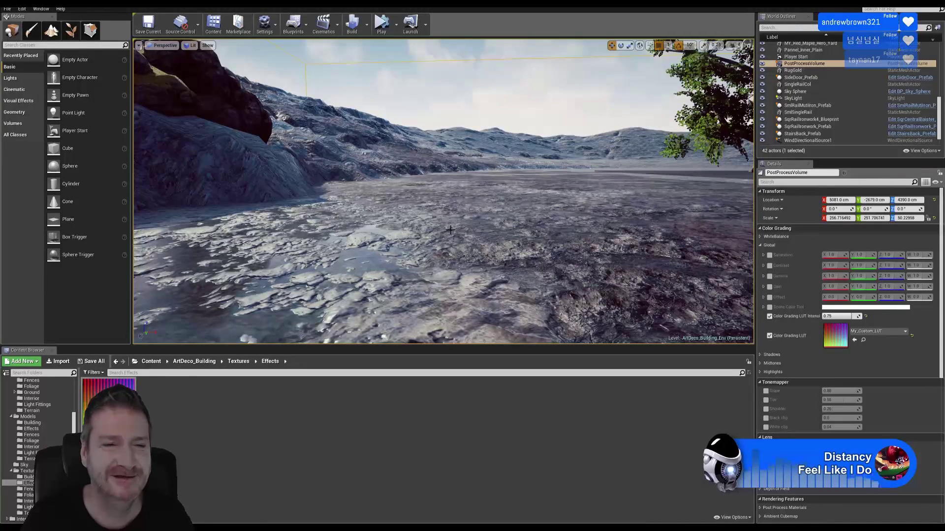
{"action": "right_click_drag", "start_coordinate": [517, 236], "coordinate": [443, 241]}
{"action": "key", "text": "s"}
{"action": "key", "text": "w"}
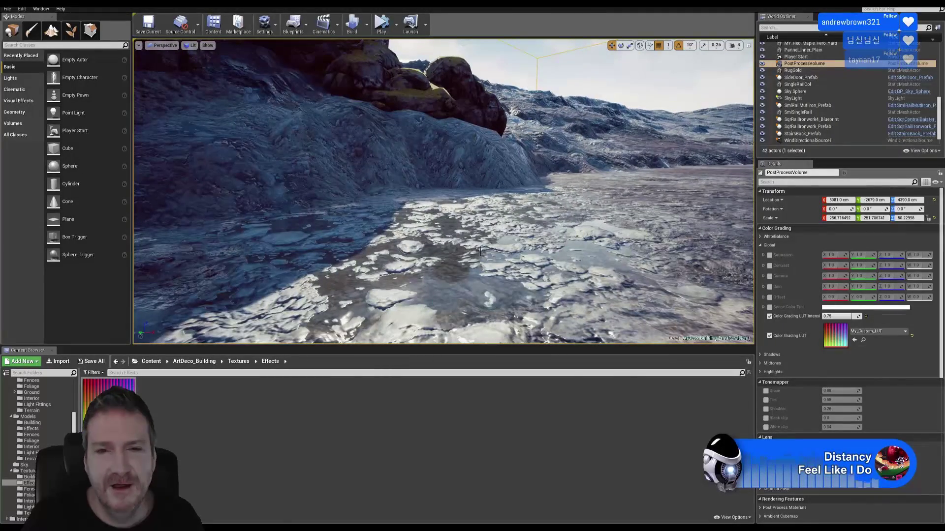
{"action": "right_click_drag", "start_coordinate": [493, 214], "coordinate": [529, 234]}
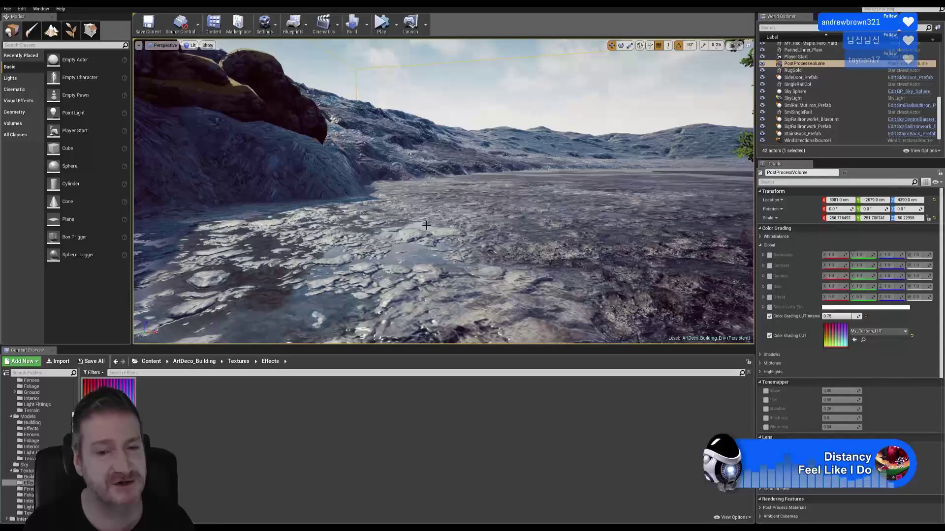
{"action": "mouse_move", "coordinate": [409, 230]}
{"action": "right_mouse_down"}
{"action": "mouse_move", "coordinate": [419, 230]}
{"action": "mouse_move", "coordinate": [296, 236]}
{"action": "mouse_move", "coordinate": [393, 243]}
{"action": "right_mouse_up"}
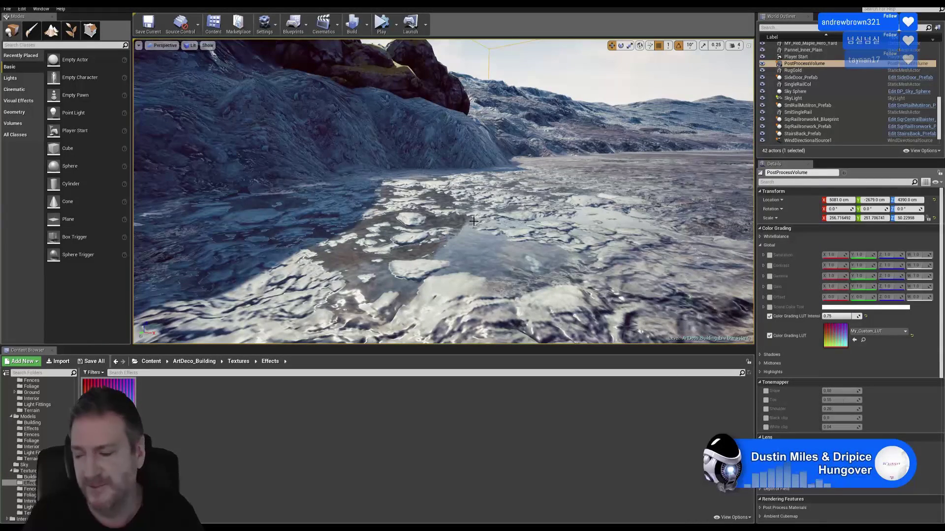
{"action": "mouse_move", "coordinate": [500, 223]}
{"action": "right_mouse_down"}
{"action": "mouse_move", "coordinate": [469, 230]}
{"action": "mouse_move", "coordinate": [482, 227]}
{"action": "right_mouse_up"}
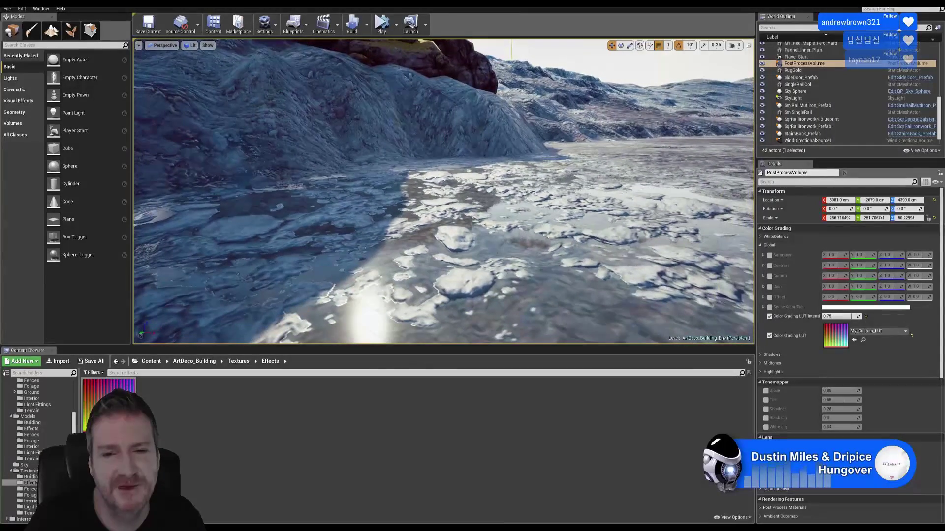
{"action": "mouse_move", "coordinate": [512, 263]}
{"action": "right_mouse_down"}
{"action": "mouse_move", "coordinate": [573, 249]}
{"action": "mouse_move", "coordinate": [527, 255]}
{"action": "right_mouse_up"}
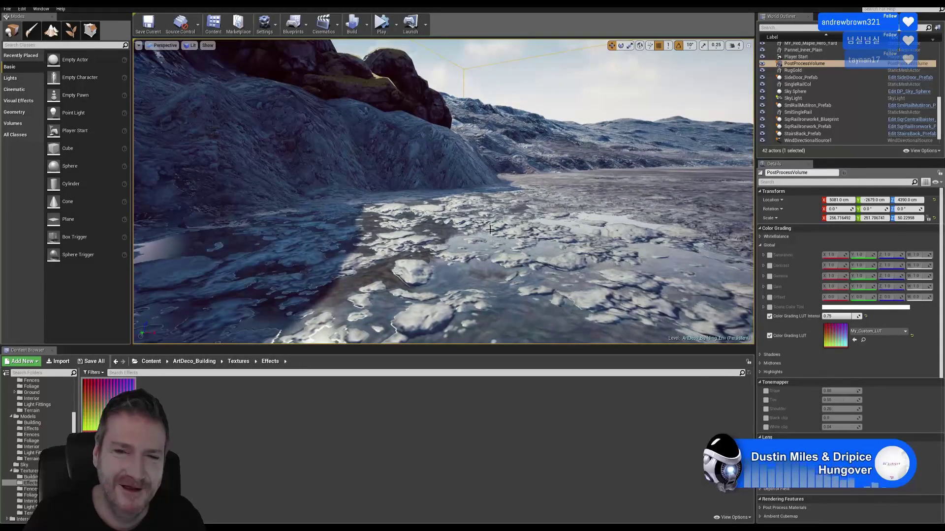
{"action": "right_click_drag", "start_coordinate": [487, 220], "coordinate": [493, 220]}
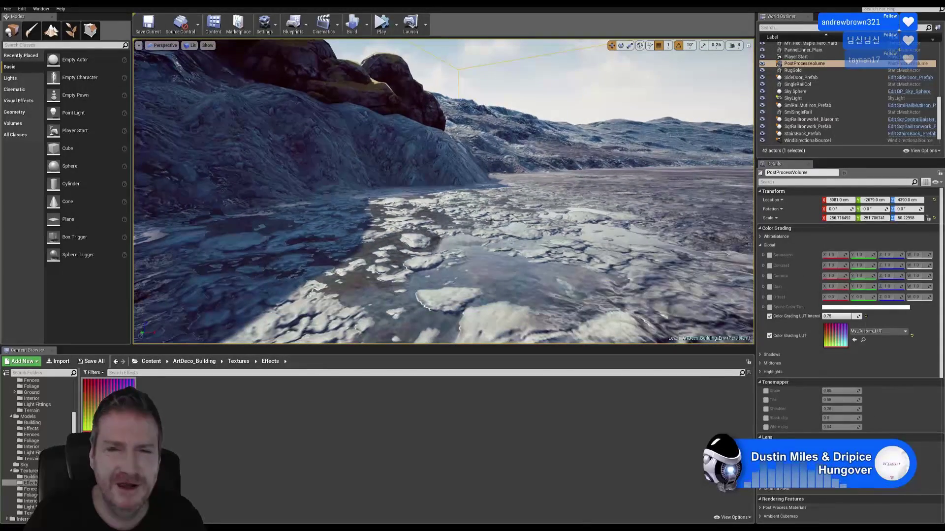
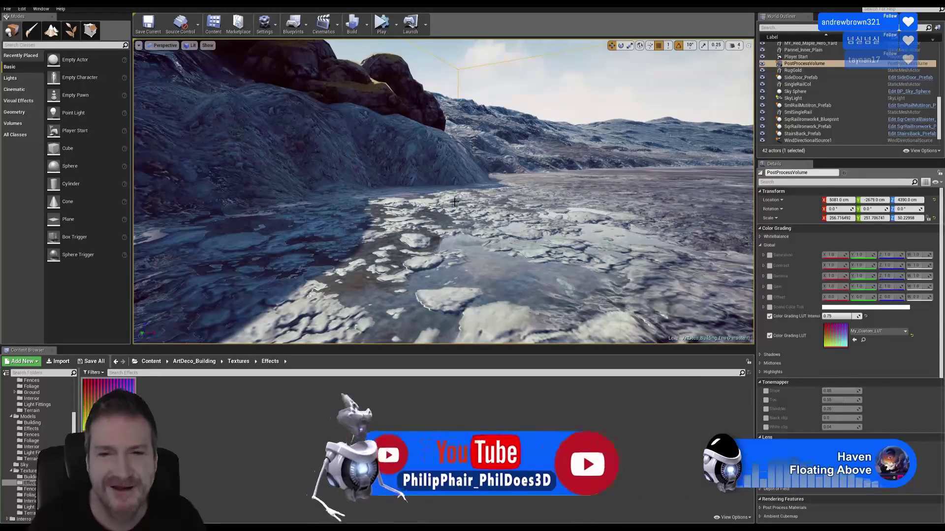
Step: Look over the surrounding hills and shaded water, and frame the whole mossy boulder formation in the viewport
{"action": "right_click_drag", "start_coordinate": [552, 204], "coordinate": [728, 204]}
{"action": "key", "text": "w"}
{"action": "right_click_drag", "start_coordinate": [614, 180], "coordinate": [393, 175]}
{"action": "key", "text": "w"}
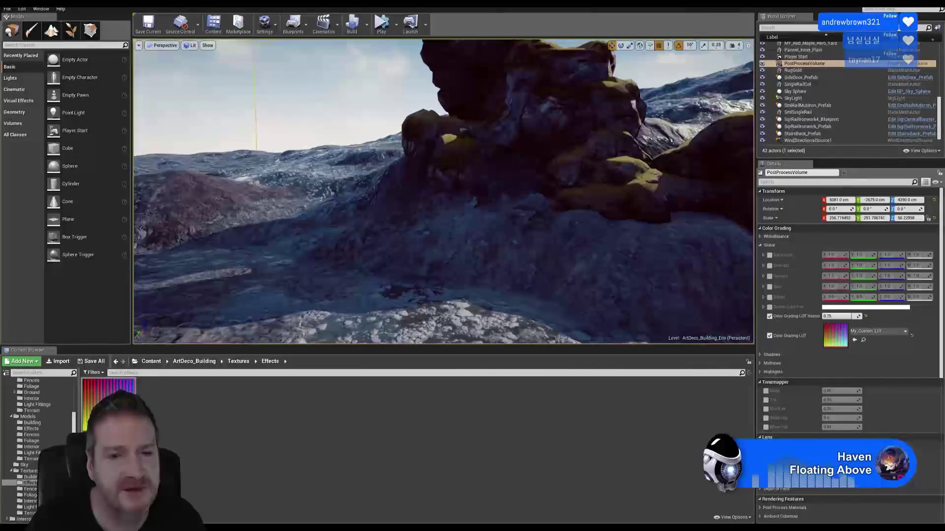
{"action": "right_click_drag", "start_coordinate": [295, 188], "coordinate": [593, 261]}
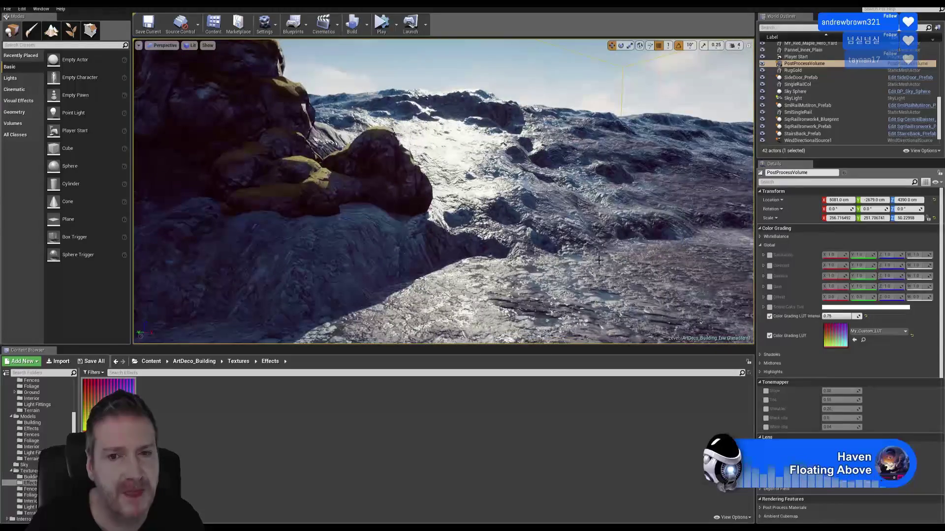
{"action": "mouse_move", "coordinate": [568, 231]}
{"action": "right_mouse_down"}
{"action": "mouse_move", "coordinate": [586, 232]}
{"action": "mouse_move", "coordinate": [443, 290]}
{"action": "mouse_move", "coordinate": [370, 298]}
{"action": "mouse_move", "coordinate": [443, 261]}
{"action": "mouse_move", "coordinate": [586, 224]}
{"action": "mouse_move", "coordinate": [716, 235]}
{"action": "mouse_move", "coordinate": [443, 231]}
{"action": "right_mouse_up"}
{"action": "right_click_drag", "start_coordinate": [344, 172], "coordinate": [309, 171]}
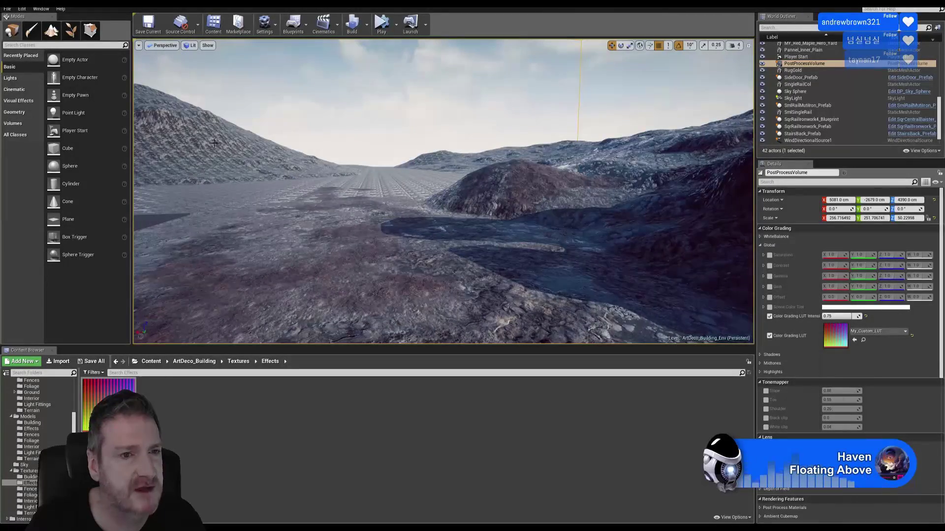
{"action": "mouse_move", "coordinate": [230, 223]}
{"action": "right_mouse_down"}
{"action": "mouse_move", "coordinate": [369, 241]}
{"action": "mouse_move", "coordinate": [433, 205]}
{"action": "mouse_move", "coordinate": [465, 211]}
{"action": "mouse_move", "coordinate": [435, 203]}
{"action": "right_mouse_up"}
{"action": "key", "text": "s"}
{"action": "key", "text": "w"}
{"action": "key", "text": "s"}
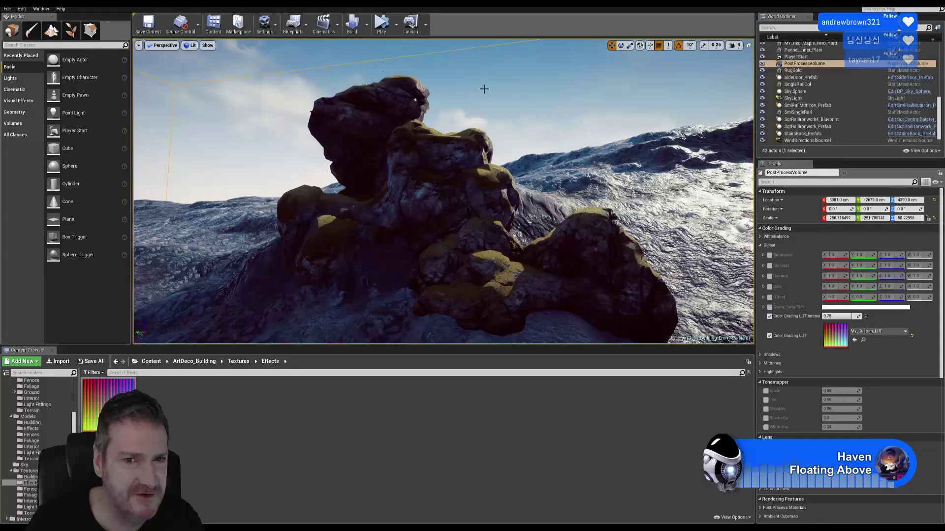
{"action": "right_click_drag", "start_coordinate": [433, 187], "coordinate": [396, 187]}
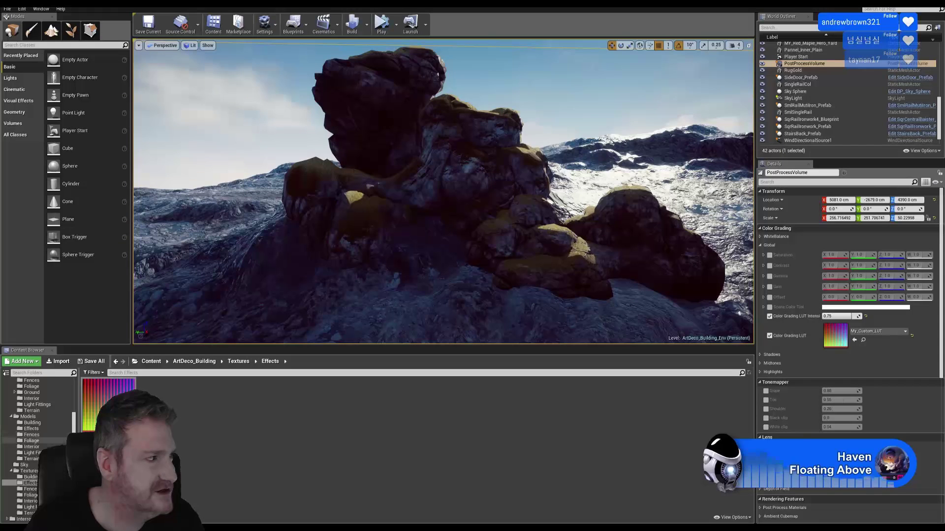
Step: Open the boulder mesh from the Models/Terrain folder, examine its mossy surface from several sides, and close it
{"action": "left_click", "coordinate": [74, 451]}
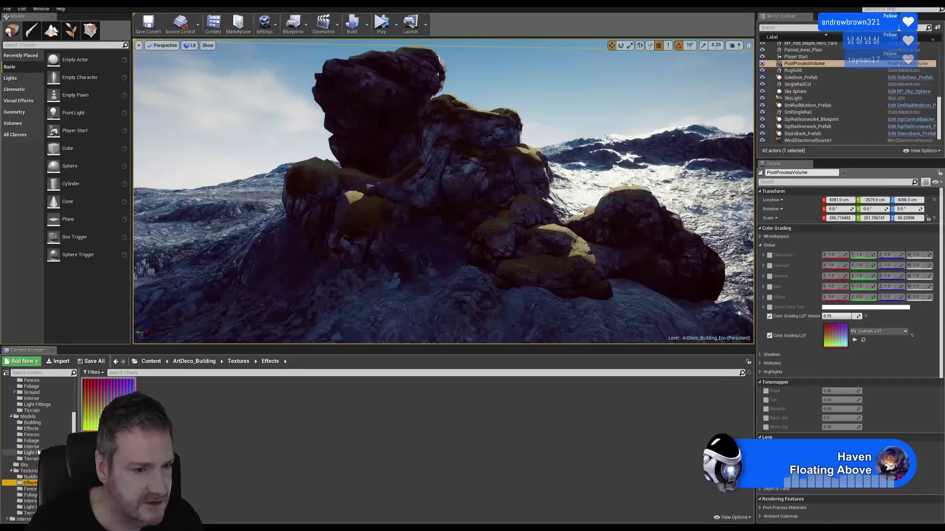
{"action": "left_click", "coordinate": [39, 441]}
{"action": "left_click", "coordinate": [31, 458]}
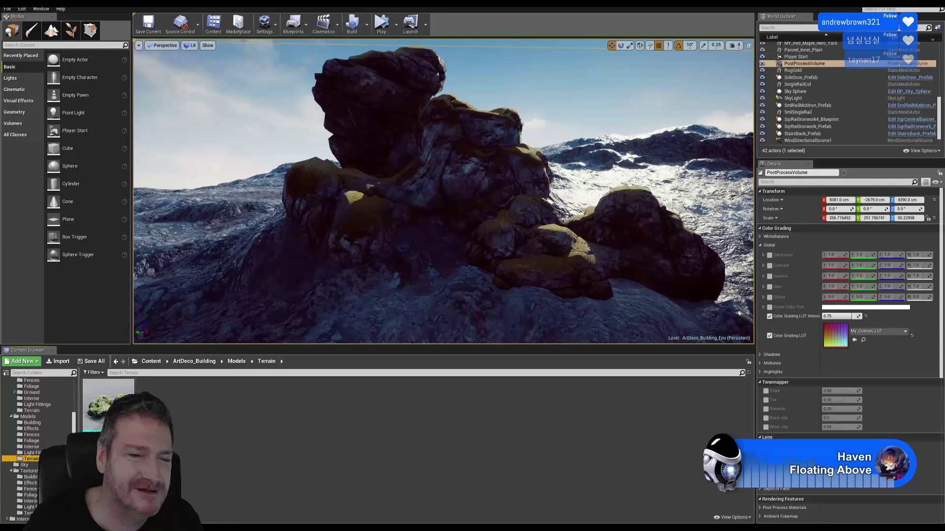
{"action": "double_click", "coordinate": [117, 401]}
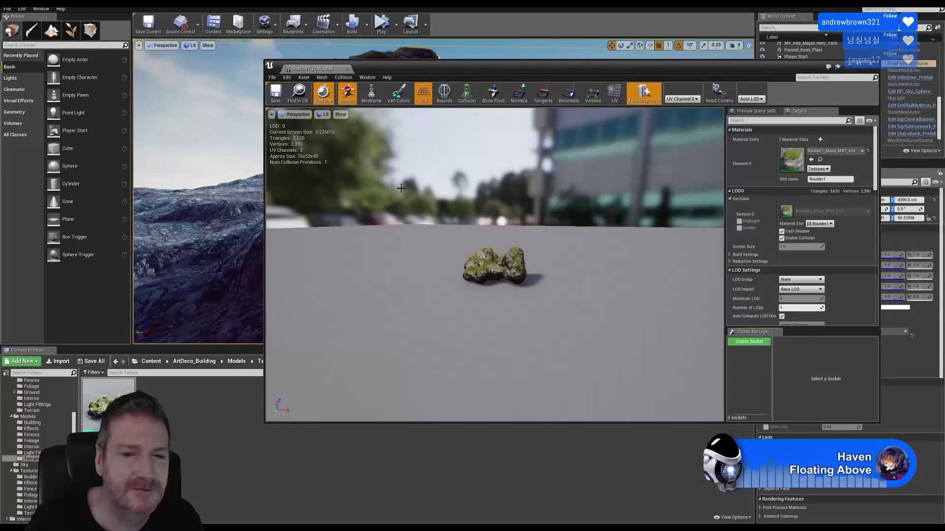
{"action": "scroll", "coordinate": [501, 285], "scroll_direction": "up", "scroll_amount": 3}
{"action": "scroll", "coordinate": [502, 285], "scroll_direction": "down", "scroll_amount": 1}
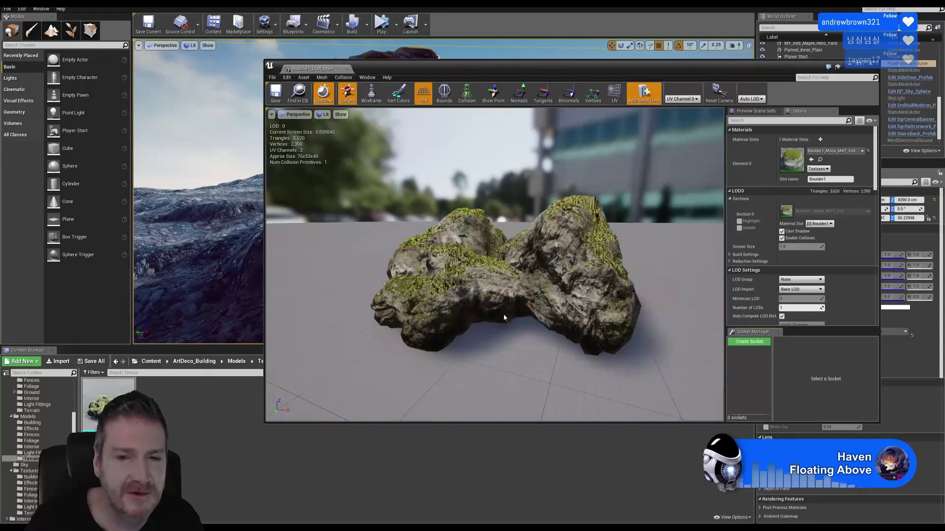
{"action": "left_click_drag", "start_coordinate": [524, 324], "coordinate": [420, 318], "text": "alt"}
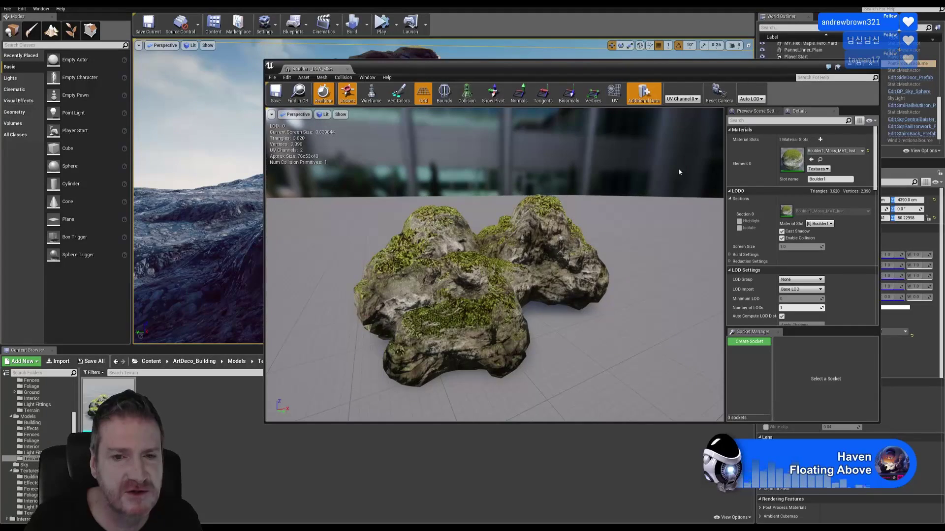
{"action": "left_click", "coordinate": [870, 64]}
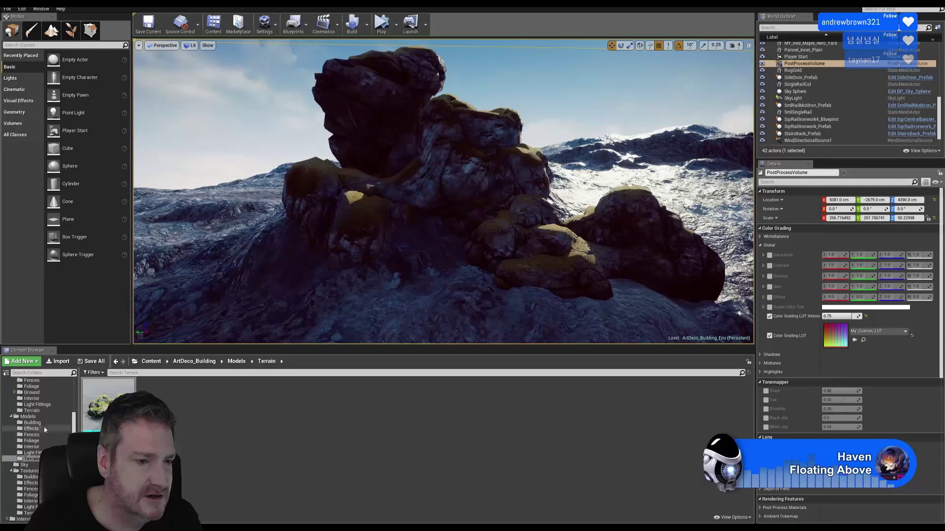
Step: Open the Boulder1_Moss_MAT_Inst material instance from the Materials/Terrain folder and arrange its editor so the boulder formation stays in view
{"action": "left_click", "coordinate": [42, 410]}
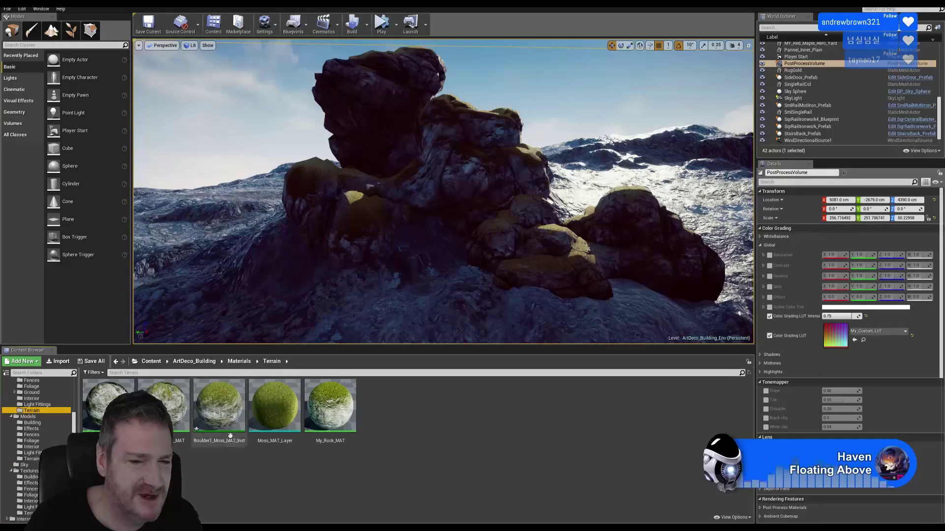
{"action": "double_click", "coordinate": [218, 408]}
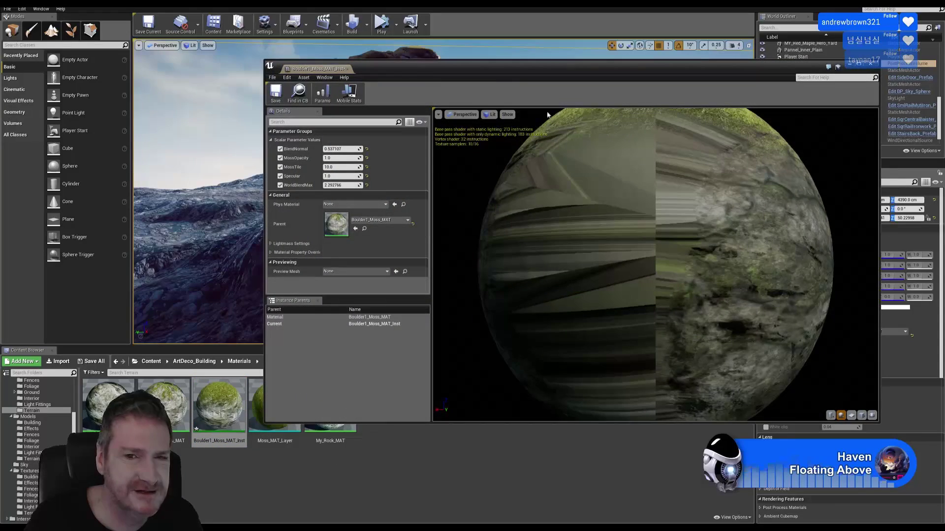
{"action": "left_click_drag", "start_coordinate": [492, 73], "coordinate": [774, 75]}
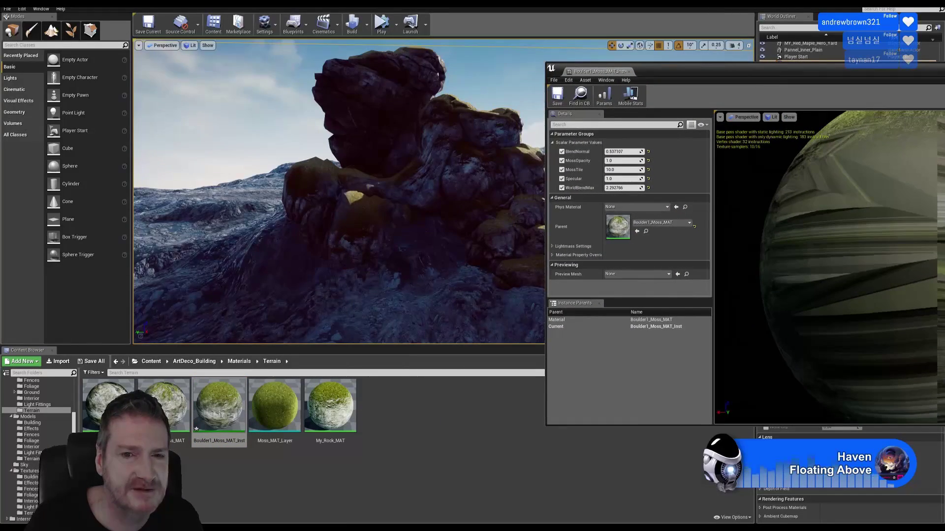
{"action": "right_click_drag", "start_coordinate": [340, 197], "coordinate": [466, 206]}
Step: Vary WorldBlendMax through negative values to strip the moss from the boulders, set it to about 2.16, and close the material instance
{"action": "mouse_move", "coordinate": [621, 188]}
{"action": "left_mouse_down"}
{"action": "mouse_move", "coordinate": [659, 188]}
{"action": "mouse_move", "coordinate": [605, 188]}
{"action": "left_mouse_up"}
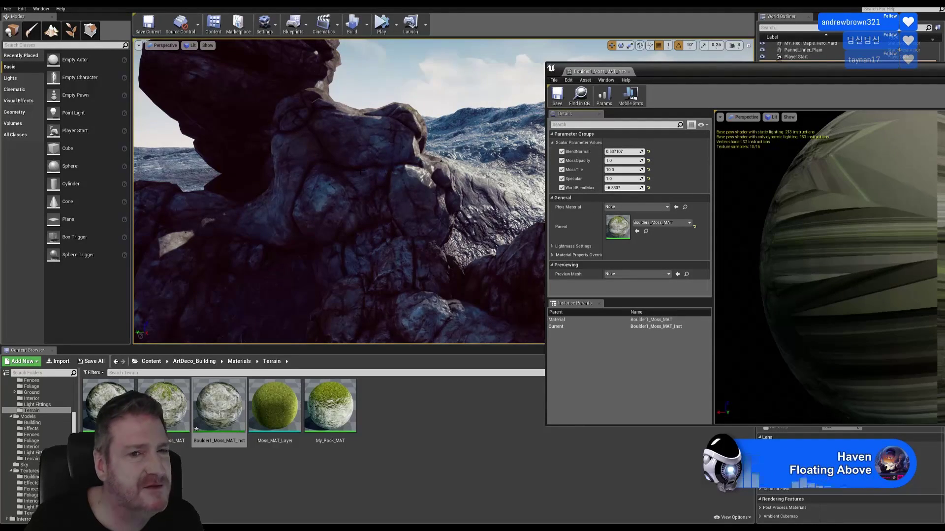
{"action": "right_click_drag", "start_coordinate": [362, 171], "coordinate": [353, 153]}
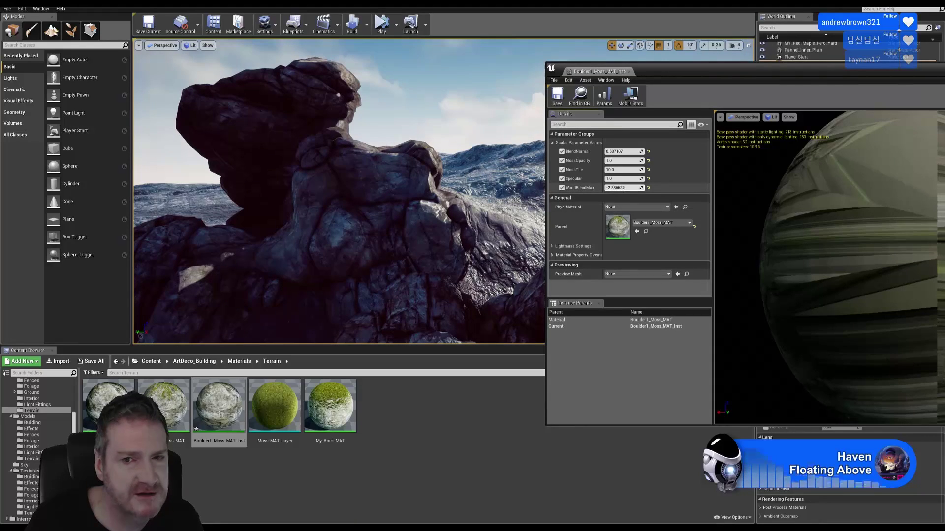
{"action": "mouse_move", "coordinate": [622, 188]}
{"action": "left_mouse_down"}
{"action": "mouse_move", "coordinate": [635, 188]}
{"action": "mouse_move", "coordinate": [621, 188]}
{"action": "left_mouse_up"}
{"action": "left_click_drag", "start_coordinate": [623, 188], "coordinate": [632, 188]}
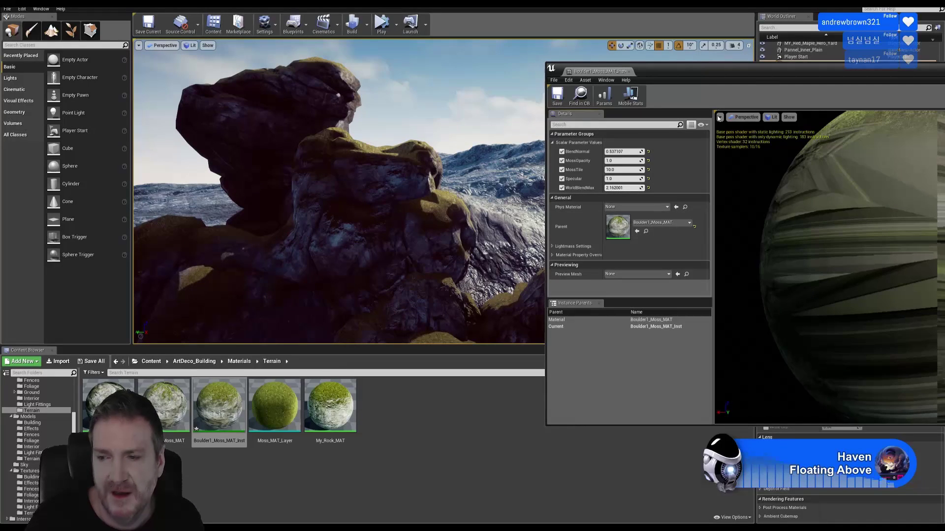
{"action": "left_click_drag", "start_coordinate": [752, 72], "coordinate": [479, 68]}
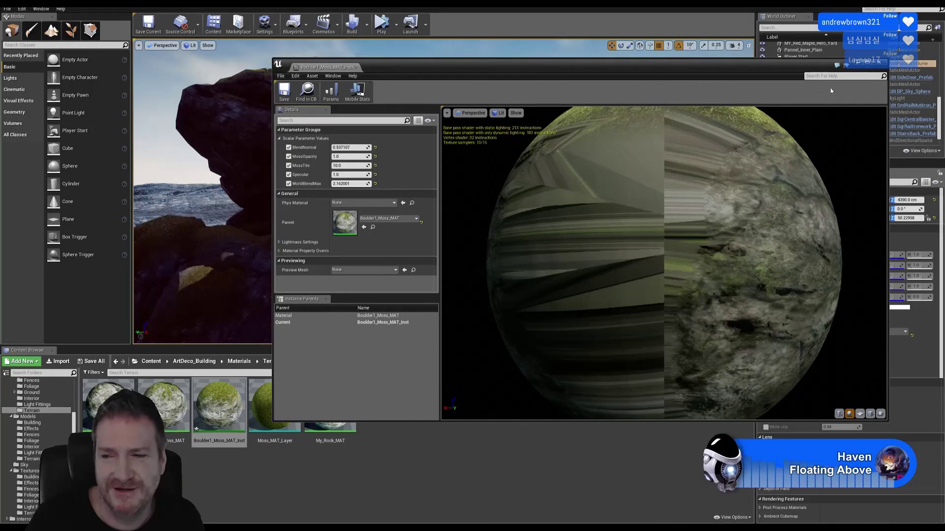
{"action": "left_click", "coordinate": [880, 66]}
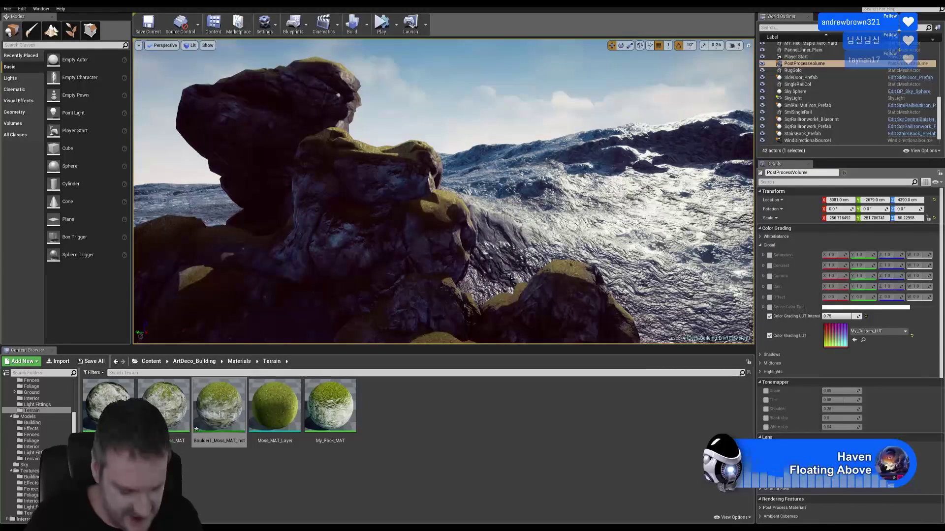
Step: Frame the whole mossy boulder formation in the viewport from farther back
{"action": "key", "text": "s"}
{"action": "right_click_drag", "start_coordinate": [443, 192], "coordinate": [408, 192]}
{"action": "key", "text": "w"}
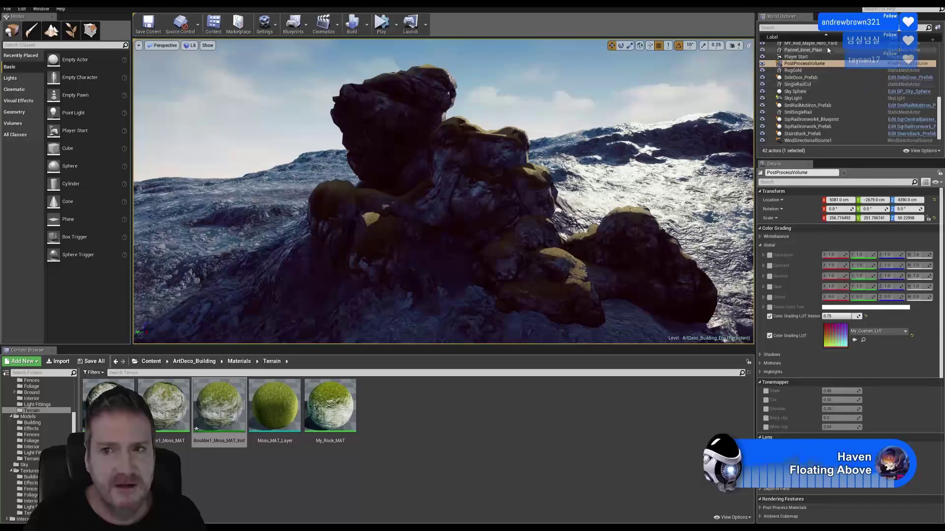
Step: Switch to 3ds Max, view the brick building from a slightly different angle, and hide the program again
{"action": "left_click", "coordinate": [914, 4]}
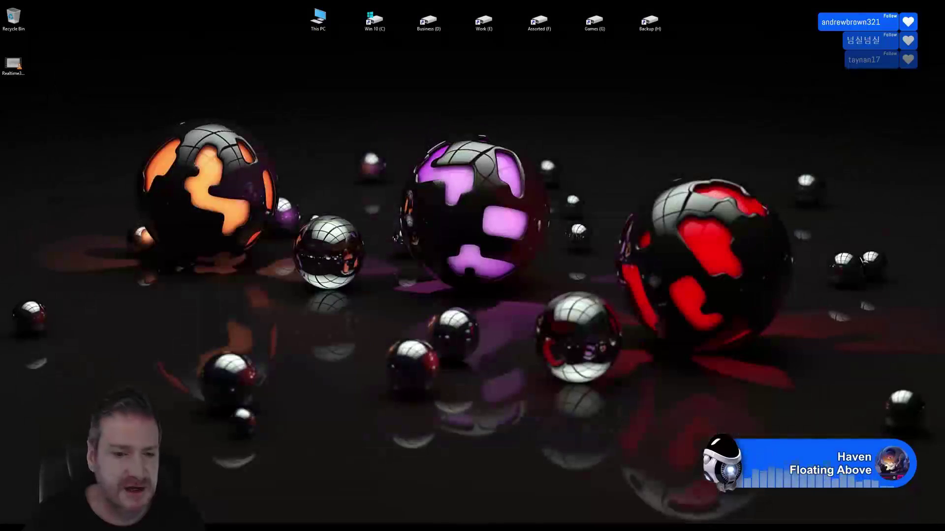
{"action": "left_click", "coordinate": [288, 525]}
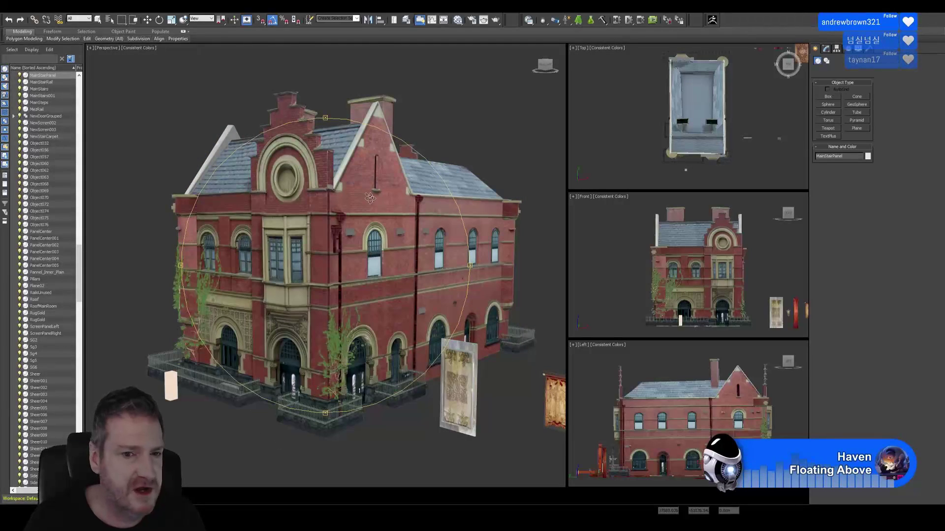
{"action": "middle_click_drag", "start_coordinate": [369, 297], "coordinate": [345, 289], "text": "alt"}
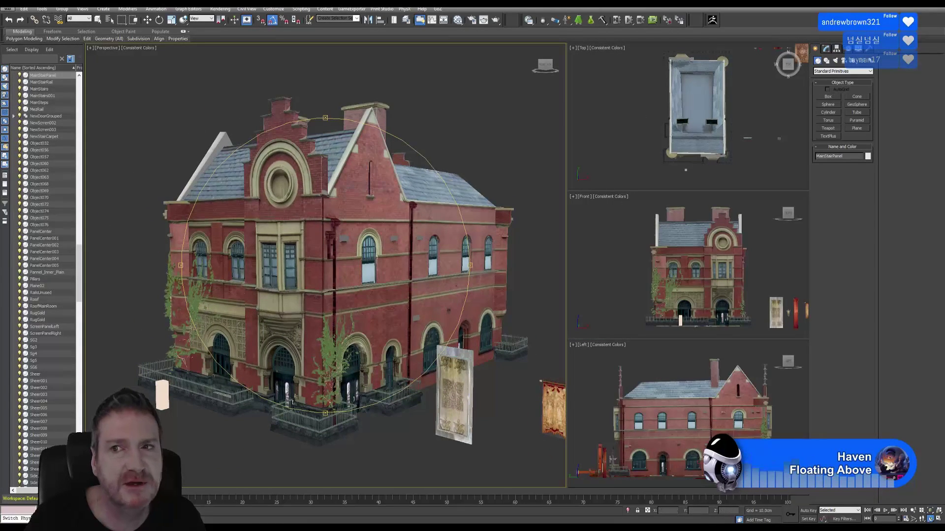
{"action": "left_click", "coordinate": [884, 3]}
Step: Return to Unreal Engine, open the My_Custom_LUT texture from the Textures/Effects folder to examine its color strip, and close it
{"action": "key", "text": "alt+Tab"}
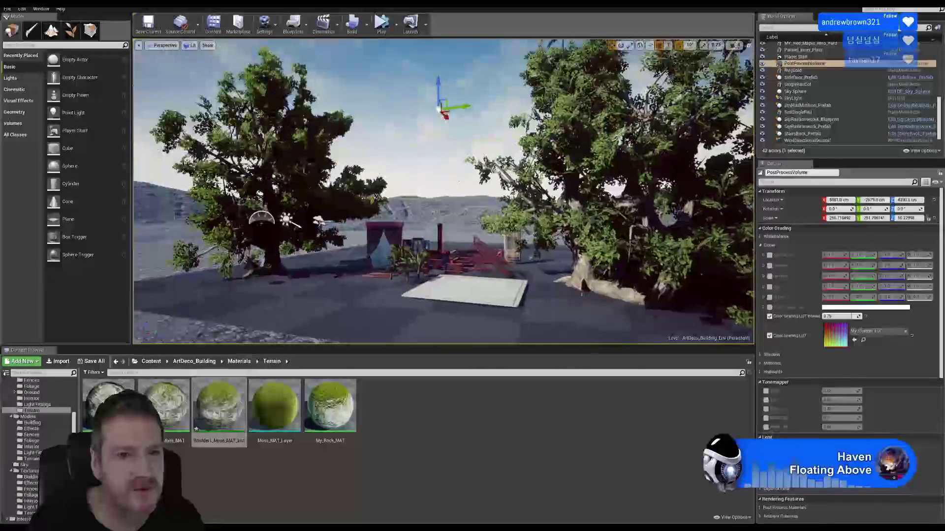
{"action": "right_click_drag", "start_coordinate": [443, 192], "coordinate": [546, 160]}
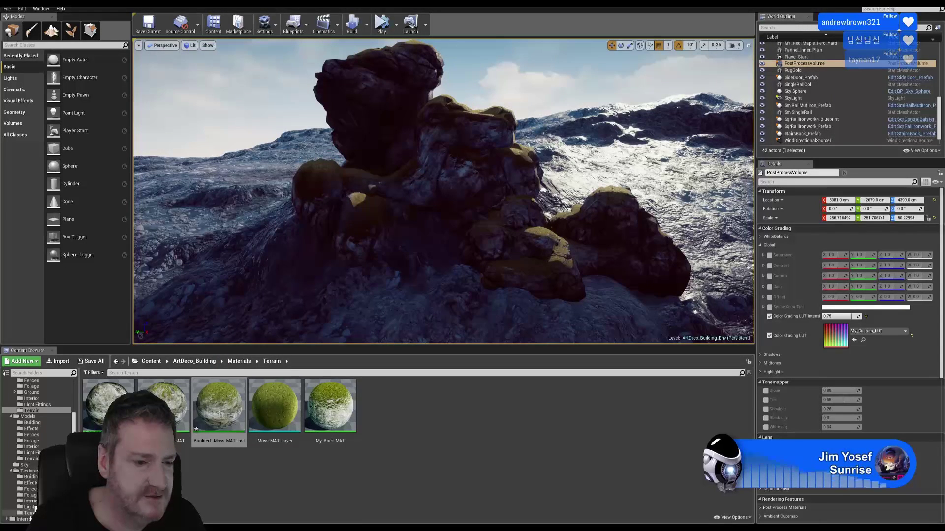
{"action": "left_click", "coordinate": [29, 482]}
{"action": "double_click", "coordinate": [84, 410]}
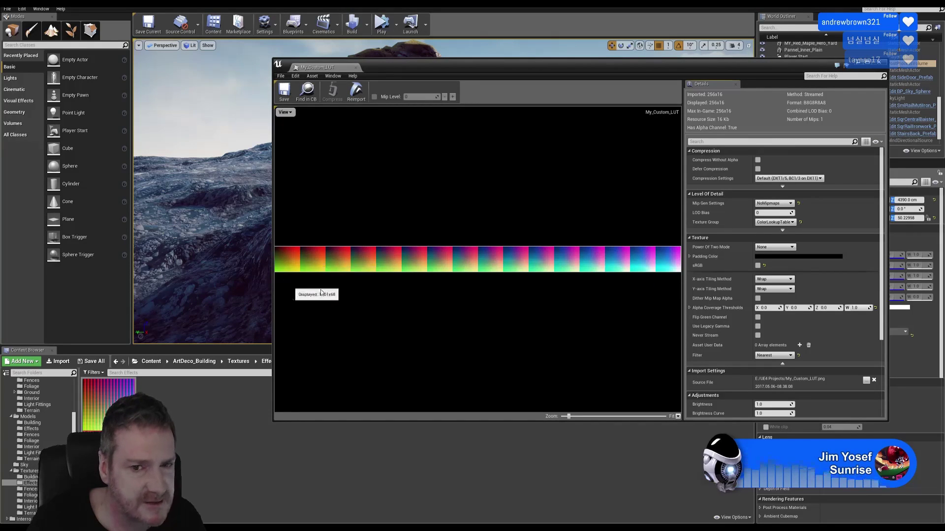
{"action": "left_click", "coordinate": [879, 62]}
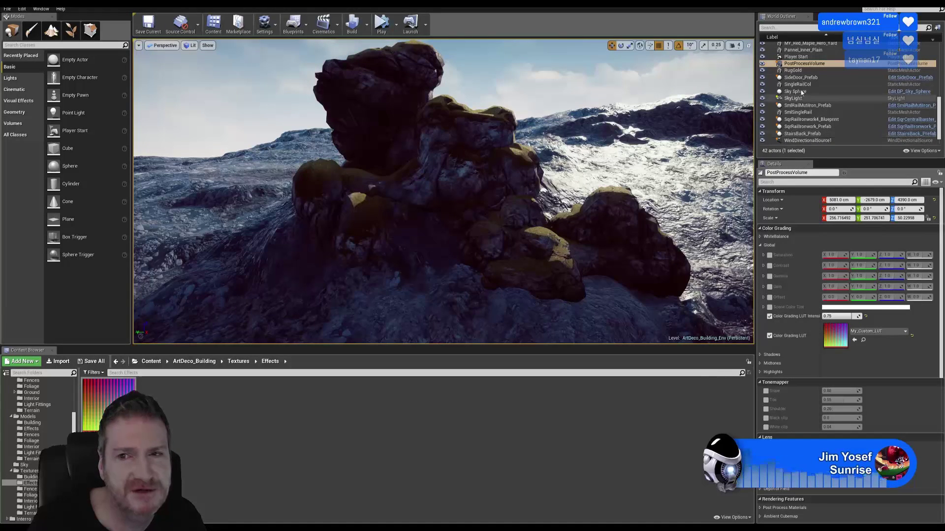
Step: Compare the boulders and trees with the PostProcessVolume's Color Grading LUT switched off and back on
{"action": "left_click", "coordinate": [803, 64]}
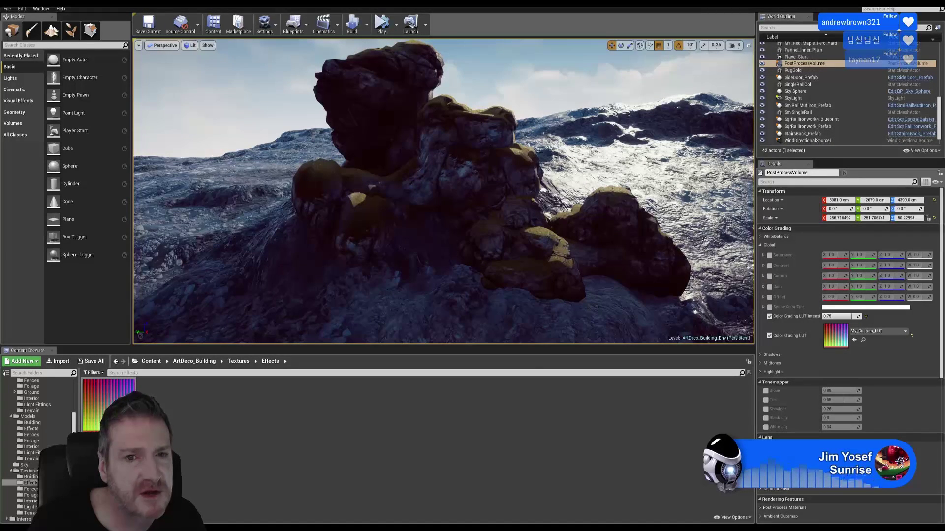
{"action": "left_click", "coordinate": [770, 336]}
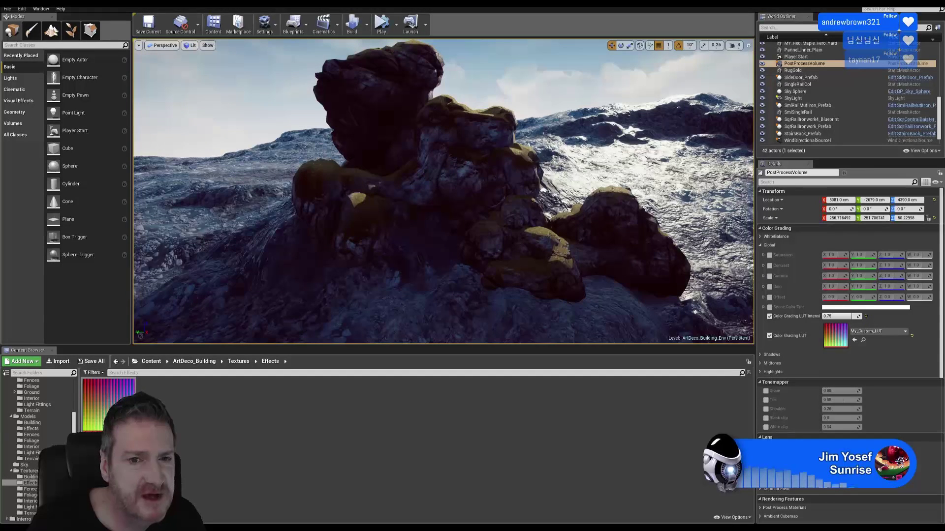
{"action": "left_click", "coordinate": [770, 336]}
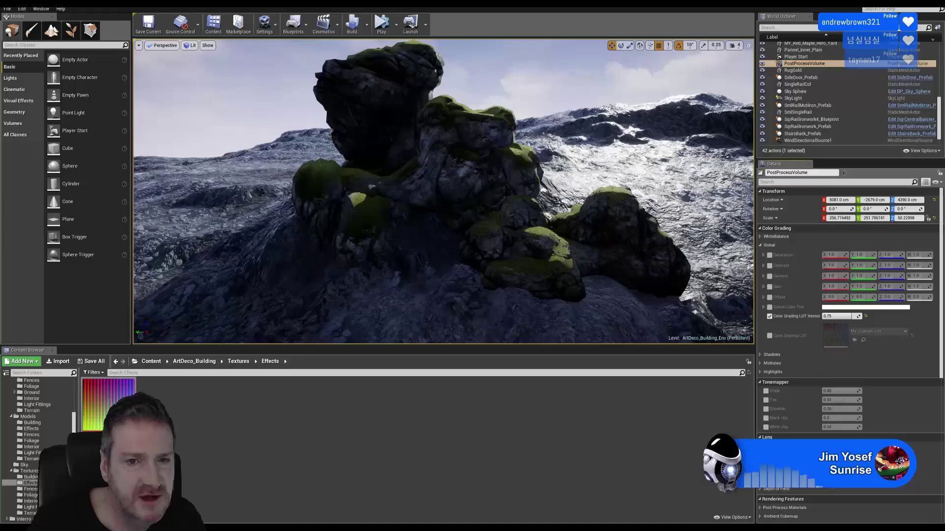
{"action": "right_click_drag", "start_coordinate": [542, 197], "coordinate": [280, 190]}
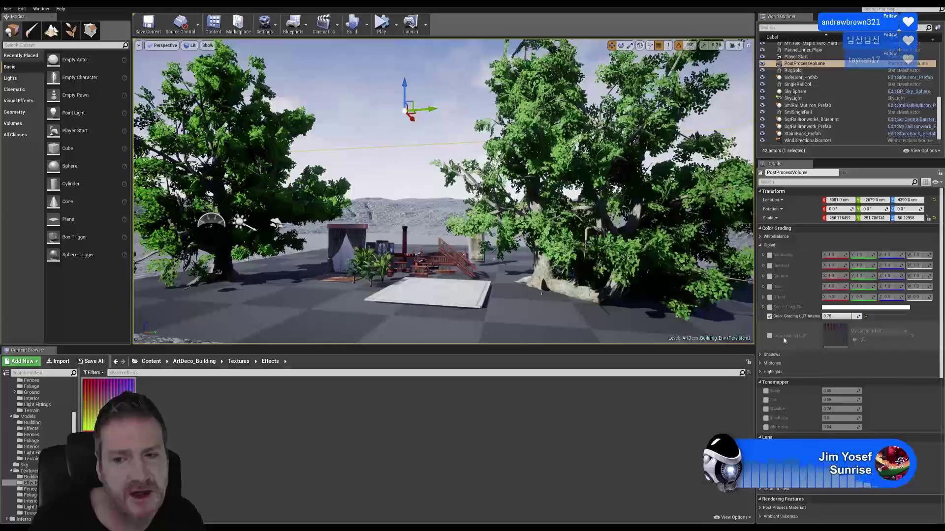
{"action": "left_click", "coordinate": [769, 335]}
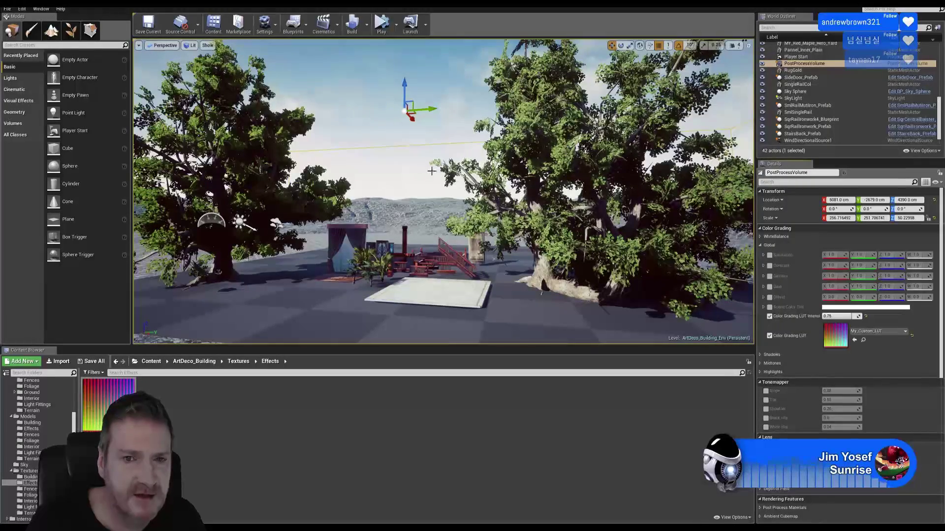
{"action": "right_click_drag", "start_coordinate": [443, 192], "coordinate": [492, 153]}
{"action": "key", "text": "w"}
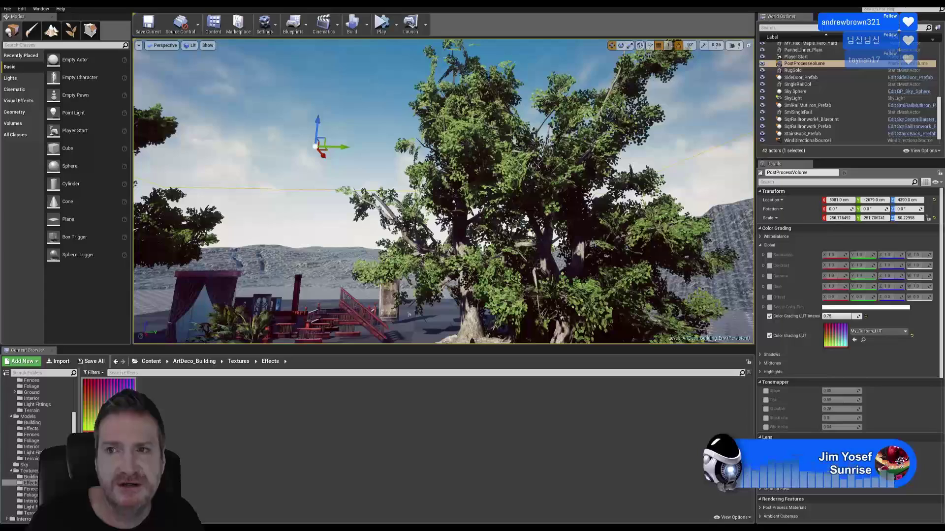
Step: Switch to 3ds Max and select the standing ornate panel in front of the building
{"action": "left_click", "coordinate": [911, 4]}
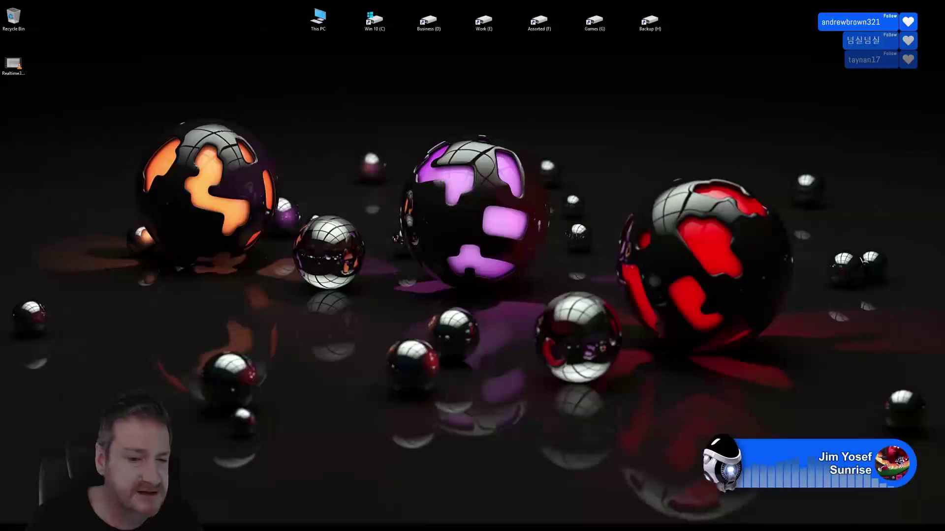
{"action": "left_click", "coordinate": [298, 526]}
{"action": "left_click", "coordinate": [98, 20]}
{"action": "left_click", "coordinate": [461, 395]}
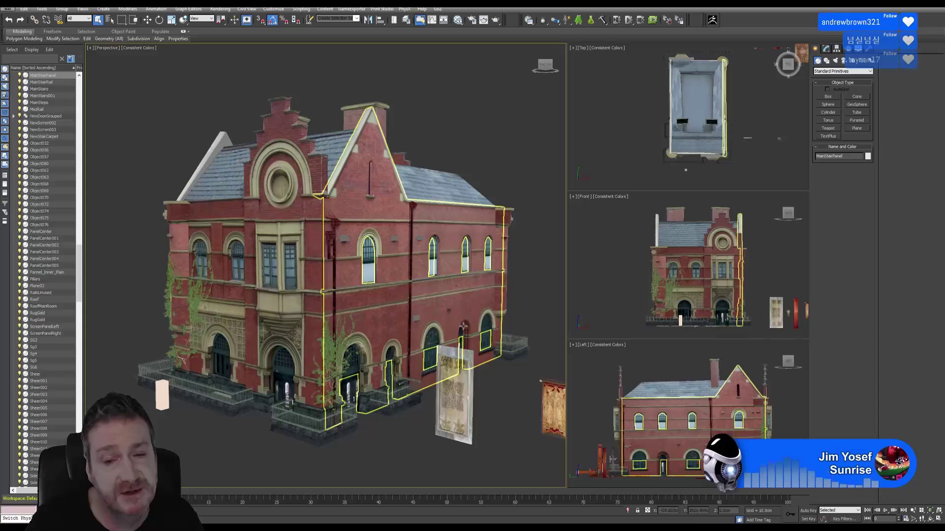
{"action": "left_click", "coordinate": [460, 395]}
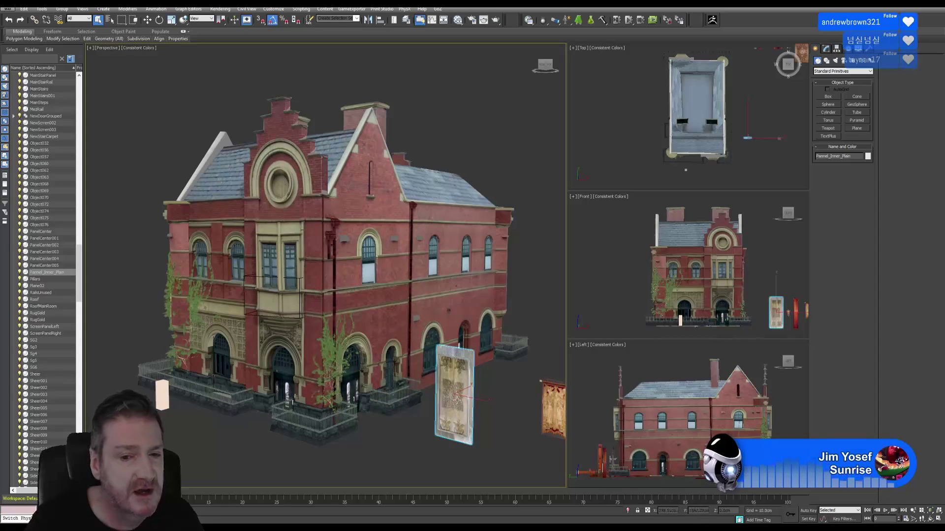
Step: Start an FBX export of the selected panel to the Desktop and bring up the FBX export options
{"action": "left_click", "coordinate": [7, 9]}
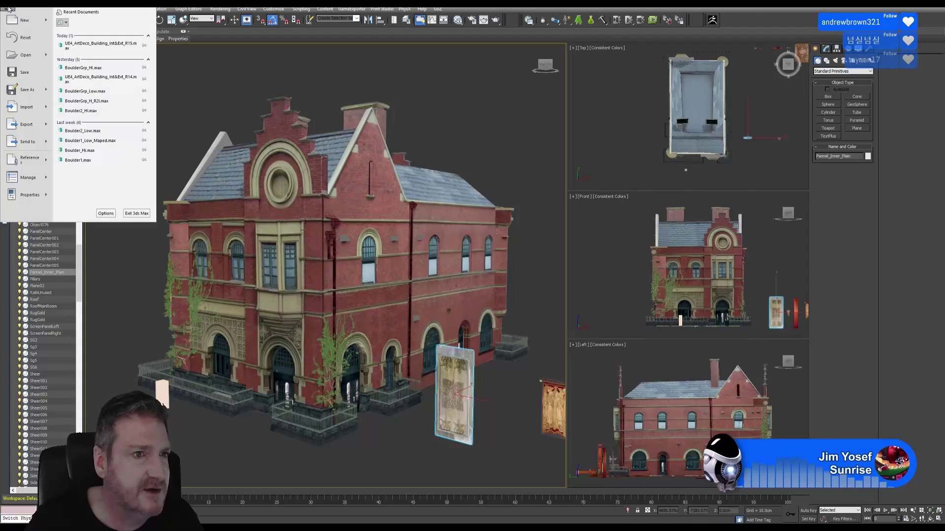
{"action": "left_click", "coordinate": [45, 125]}
{"action": "left_click", "coordinate": [89, 59]}
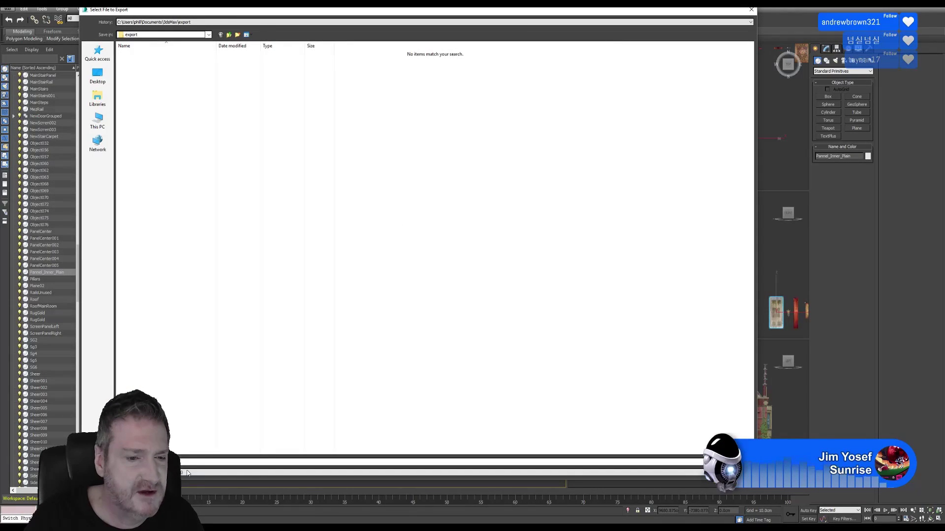
{"action": "left_click", "coordinate": [97, 75]}
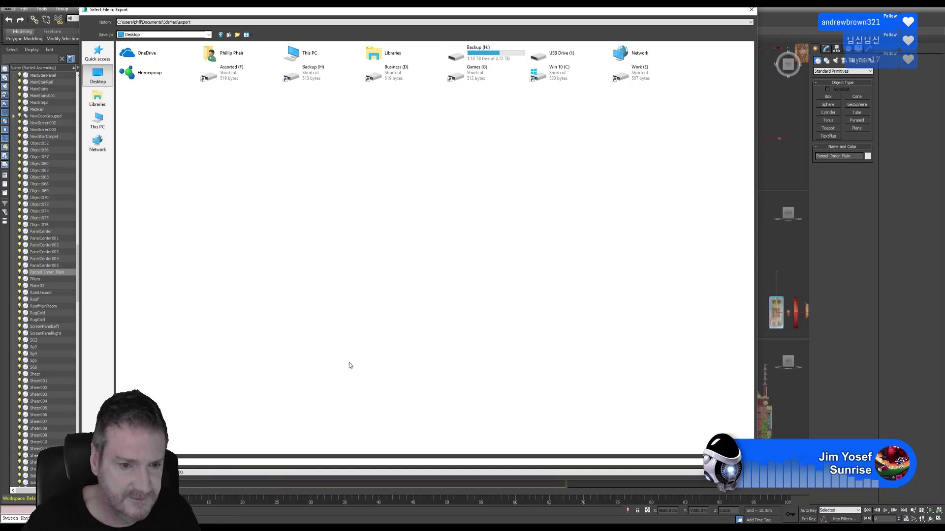
{"action": "key", "text": "Return"}
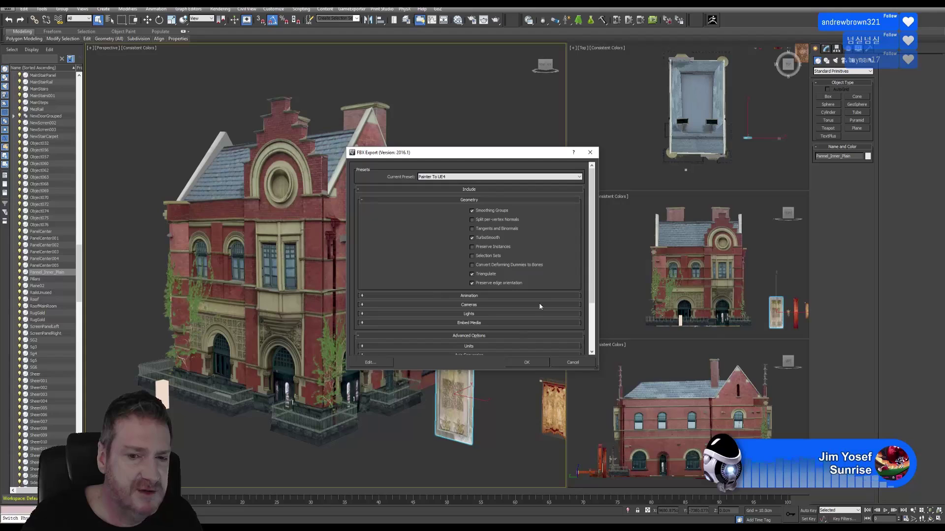
Step: Examine the available versions in the FBX File Format settings, cancel the export, and deselect the panel
{"action": "left_click_drag", "start_coordinate": [593, 264], "coordinate": [592, 315]}
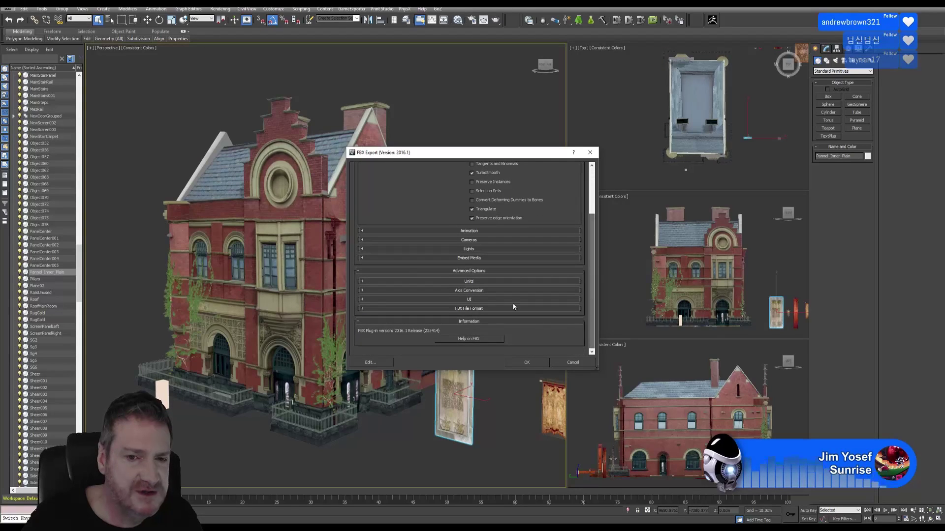
{"action": "left_click", "coordinate": [363, 309]}
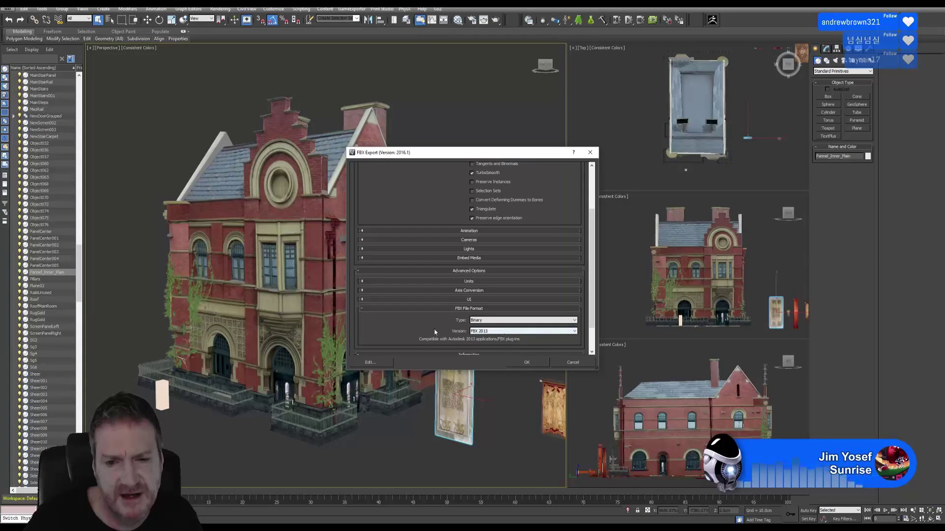
{"action": "left_click", "coordinate": [574, 331]}
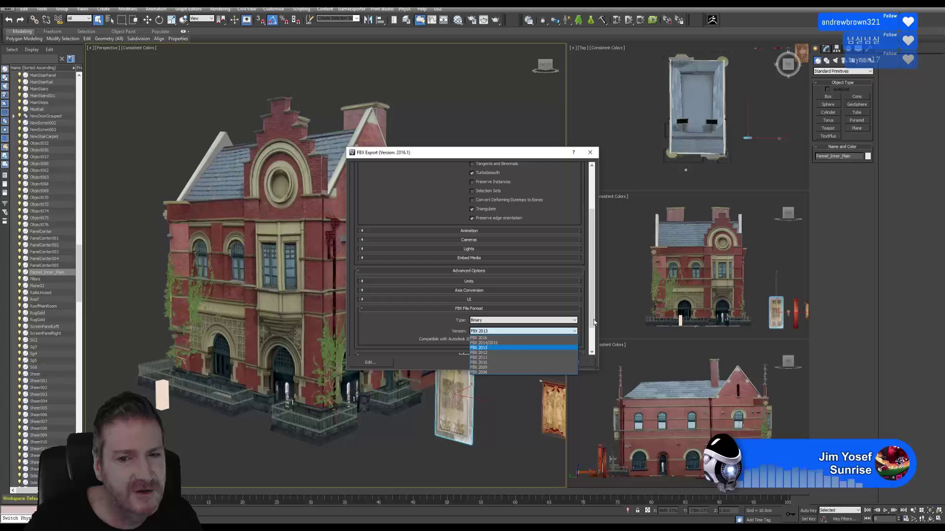
{"action": "left_click", "coordinate": [594, 320]}
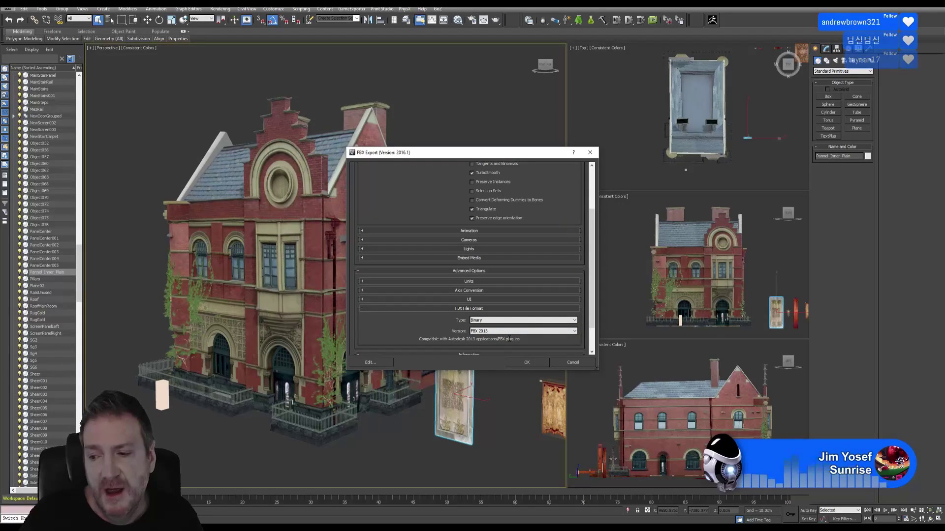
{"action": "left_click", "coordinate": [572, 362]}
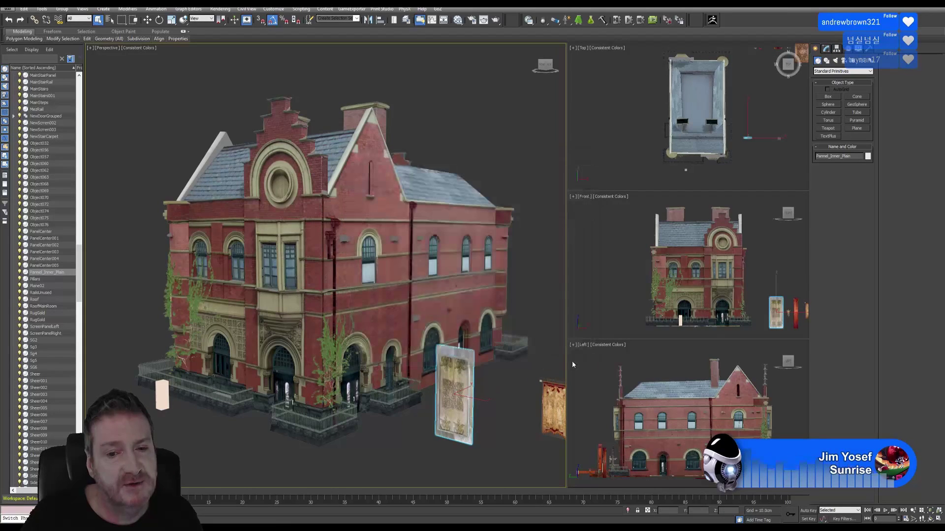
{"action": "left_click", "coordinate": [503, 153]}
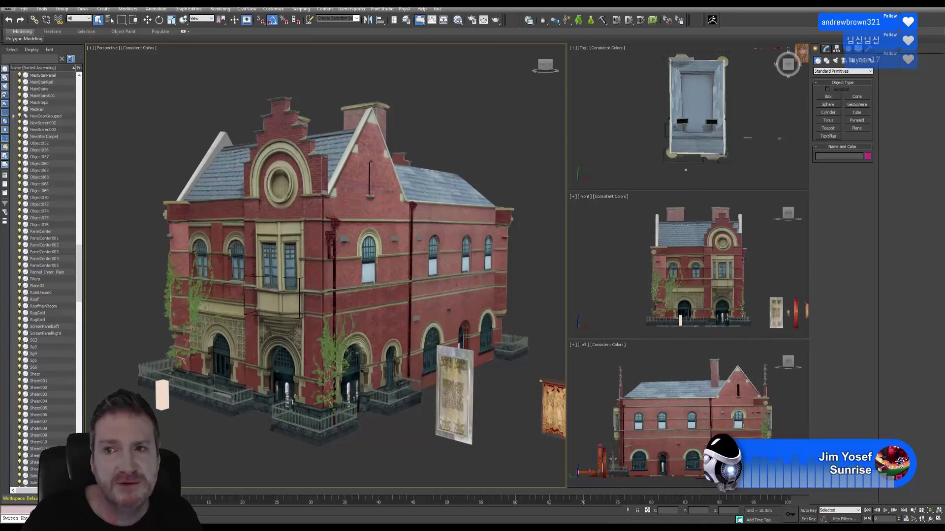
Step: Switch to Unreal Editor and bring both maple trees and the props between them into view
{"action": "left_click", "coordinate": [887, 3]}
{"action": "left_click", "coordinate": [339, 524]}
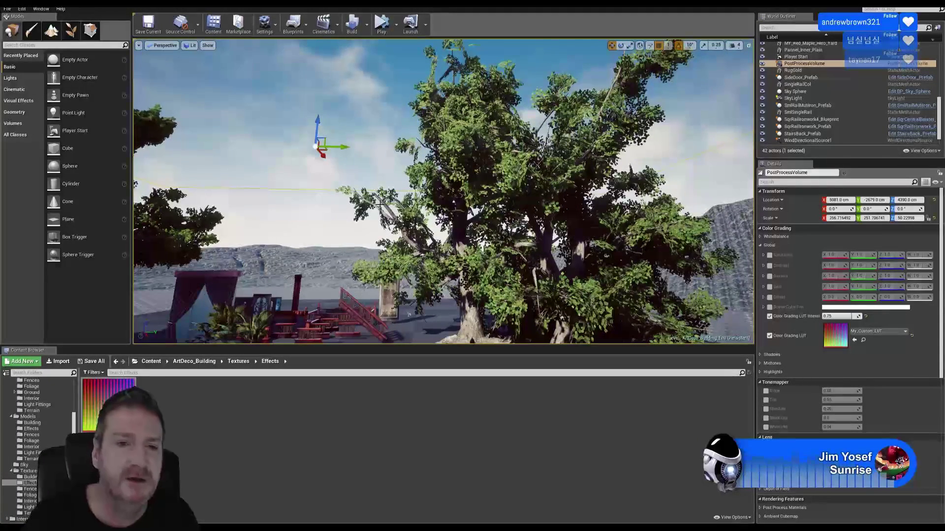
{"action": "key", "text": "s"}
{"action": "right_click_drag", "start_coordinate": [338, 184], "coordinate": [305, 191]}
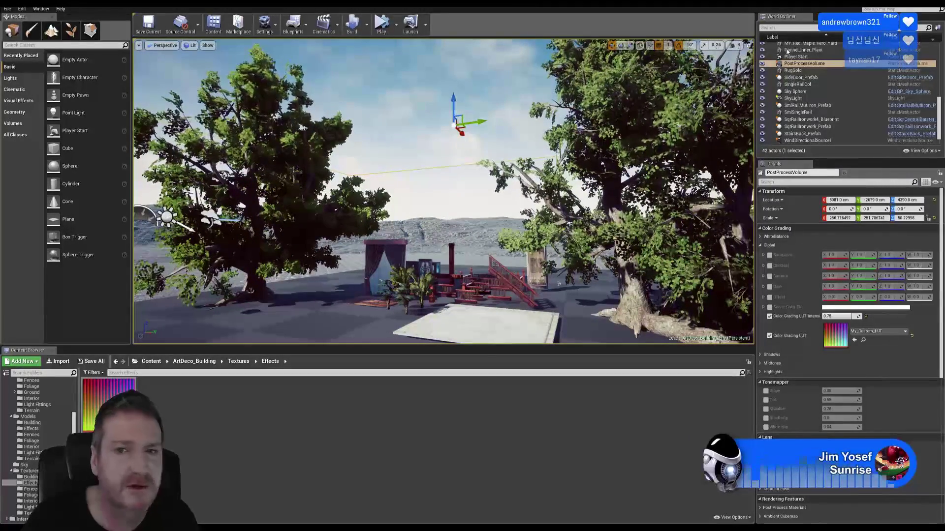
Step: Switch to SpeedTree, enable wind on the MY_Red_Maple_Hero_House tree, and view its motion from another angle
{"action": "key", "text": "super+d"}
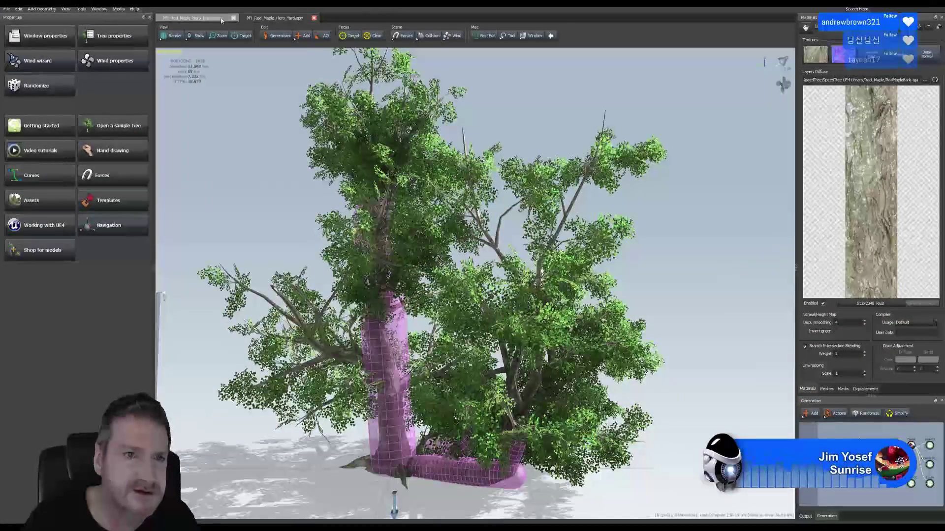
{"action": "left_click", "coordinate": [220, 18]}
{"action": "right_click", "coordinate": [784, 88]}
{"action": "left_click", "coordinate": [795, 94]}
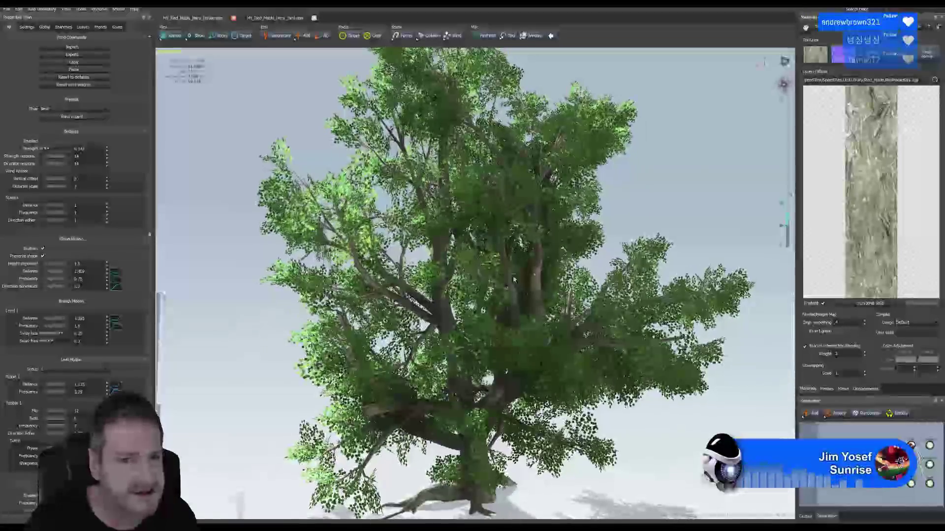
{"action": "left_click_drag", "start_coordinate": [514, 280], "coordinate": [486, 272]}
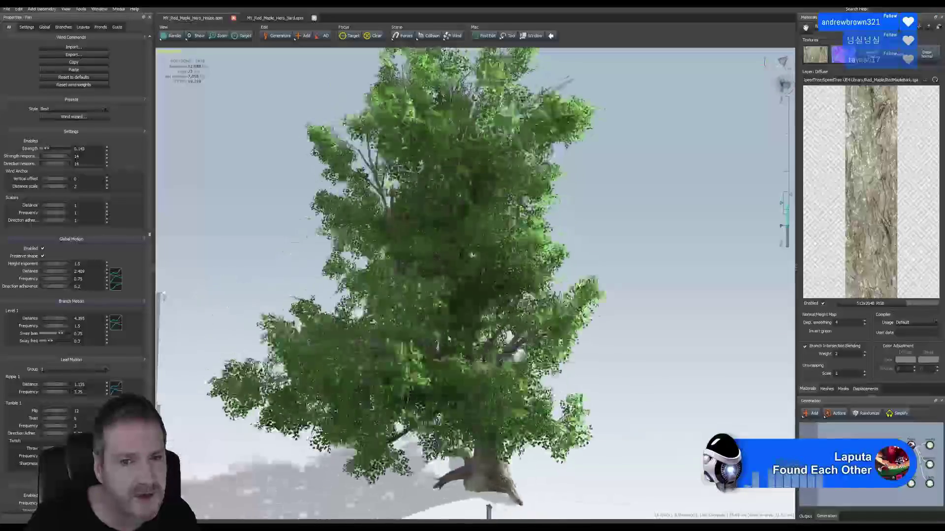
Step: Preview the MY_Red_Maple_Hero_Yard tree with wind enabled from another angle, and switch its wind off again
{"action": "left_click", "coordinate": [273, 19]}
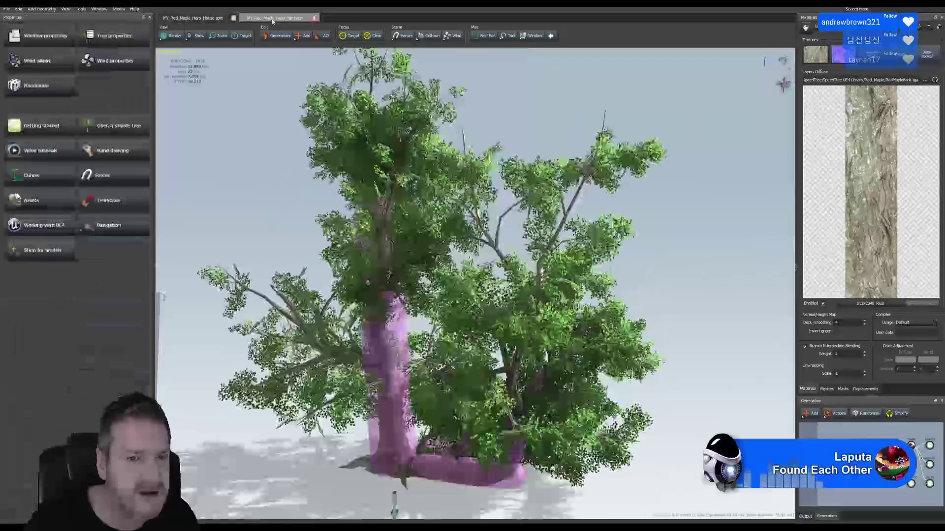
{"action": "right_click", "coordinate": [788, 80]}
{"action": "left_click", "coordinate": [804, 87]}
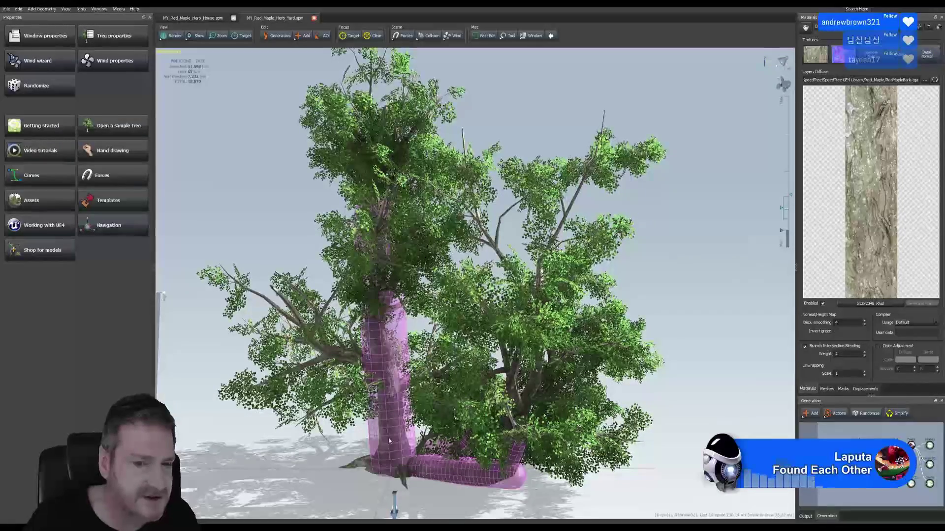
{"action": "left_click_drag", "start_coordinate": [457, 479], "coordinate": [504, 374]}
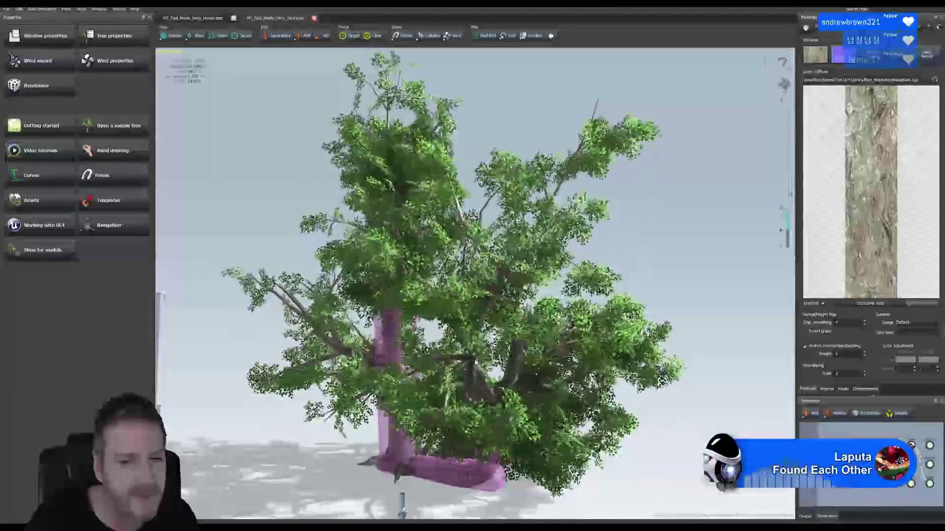
{"action": "right_click", "coordinate": [783, 82]}
{"action": "left_click", "coordinate": [799, 88]}
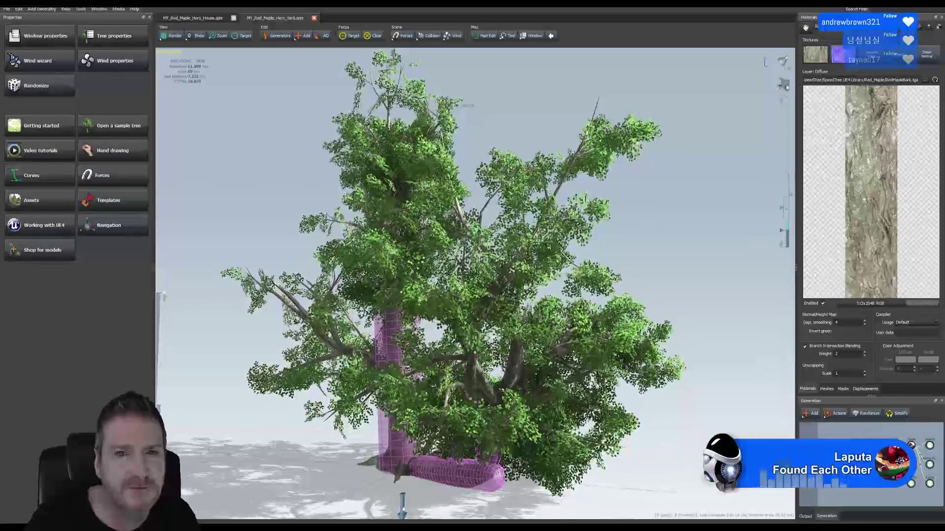
Step: Return to the MY_Red_Maple_Hero_House tree and disable its wind
{"action": "left_click", "coordinate": [192, 18]}
{"action": "right_click", "coordinate": [785, 85]}
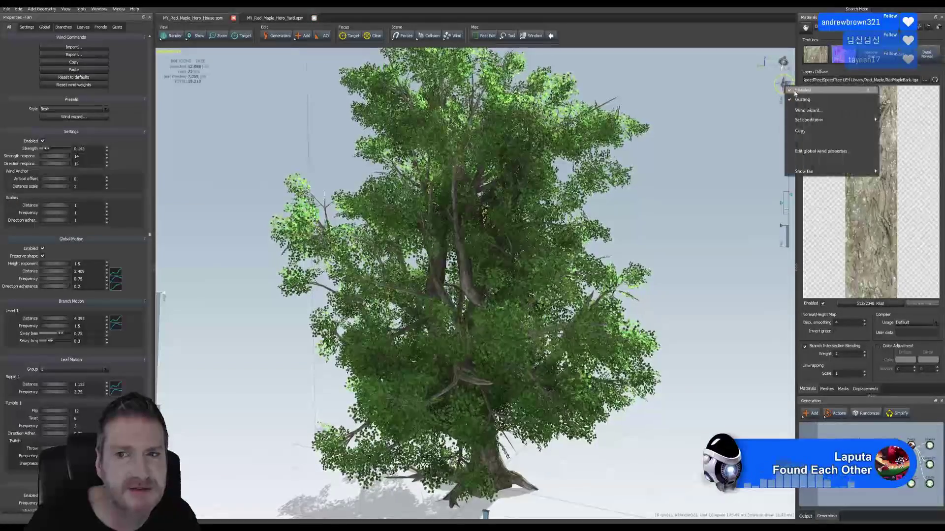
{"action": "left_click", "coordinate": [794, 91]}
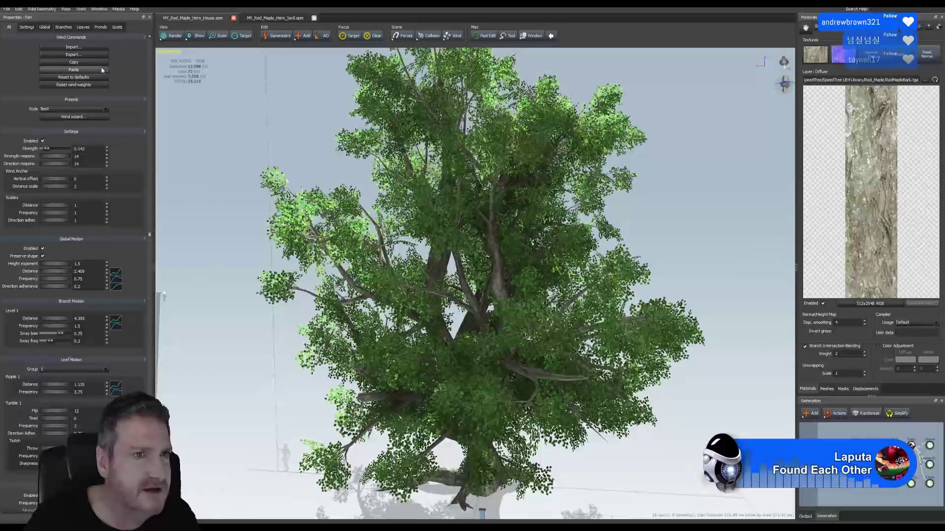
Step: Examine the wind properties of the MY_Red_Maple_Hero_House tree, including the global, branch and leaf motion settings
{"action": "left_click", "coordinate": [818, 498]}
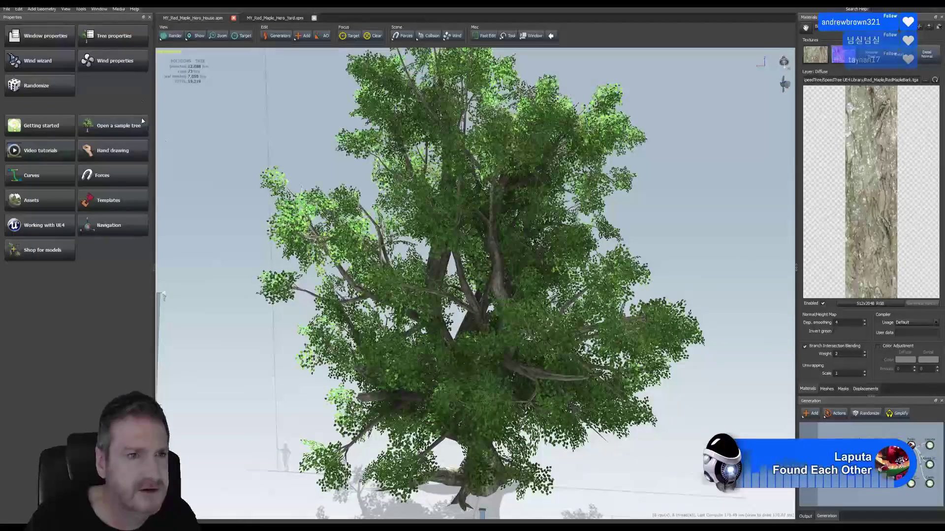
{"action": "left_click", "coordinate": [112, 65]}
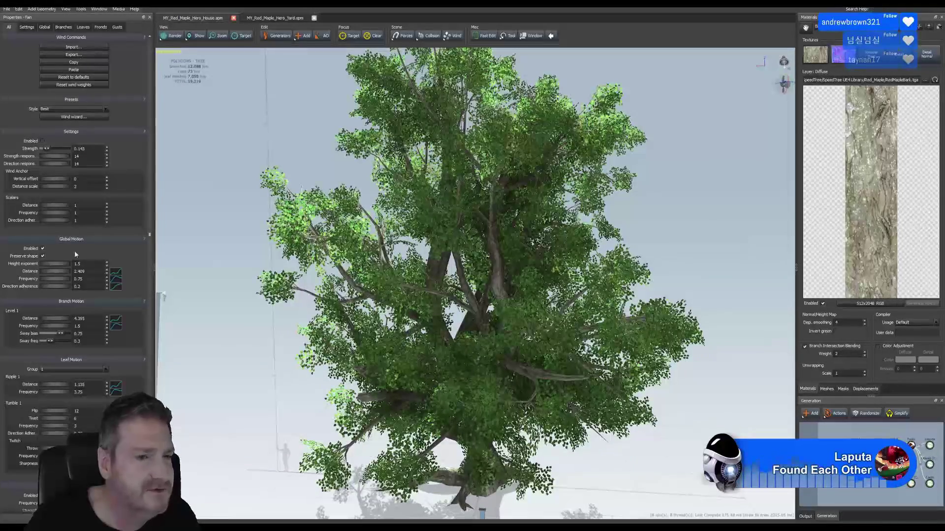
{"action": "left_click", "coordinate": [218, 141]}
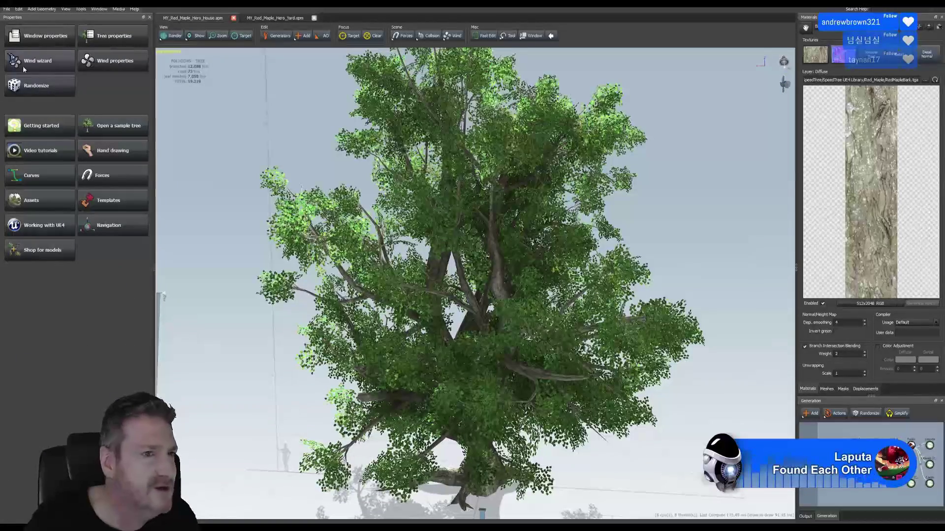
{"action": "left_click", "coordinate": [114, 64]}
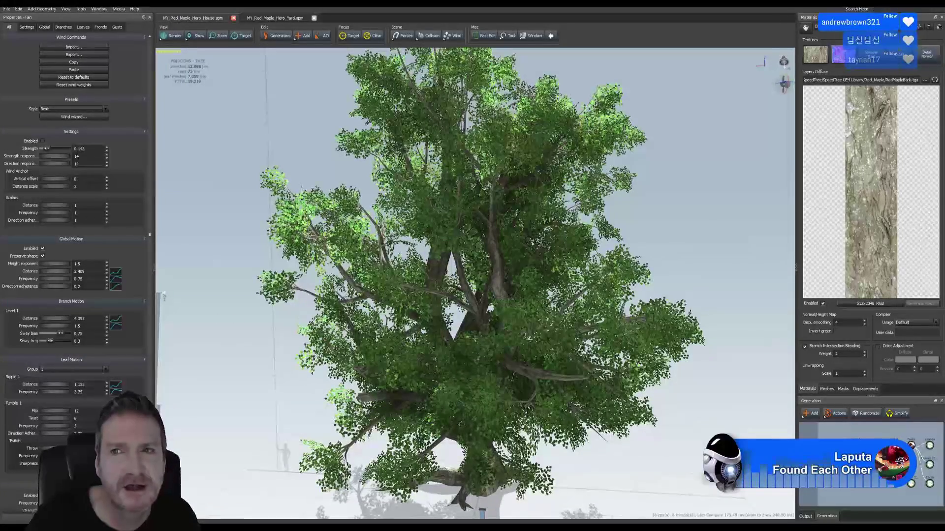
Step: Minimize SpeedTree and switch back to Unreal Editor with the maple tree scene
{"action": "key", "text": "super+d"}
{"action": "key", "text": "super+d"}
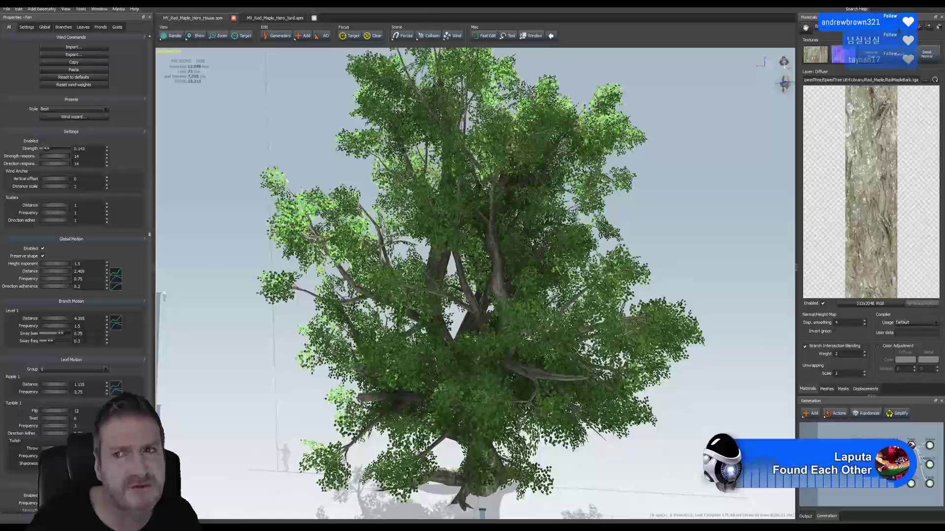
{"action": "left_click", "coordinate": [901, 4]}
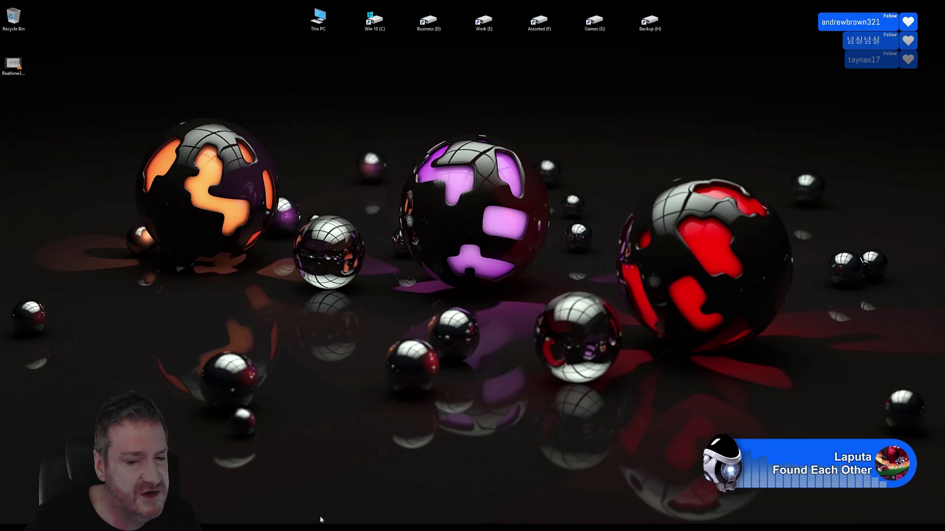
{"action": "left_click", "coordinate": [393, 527]}
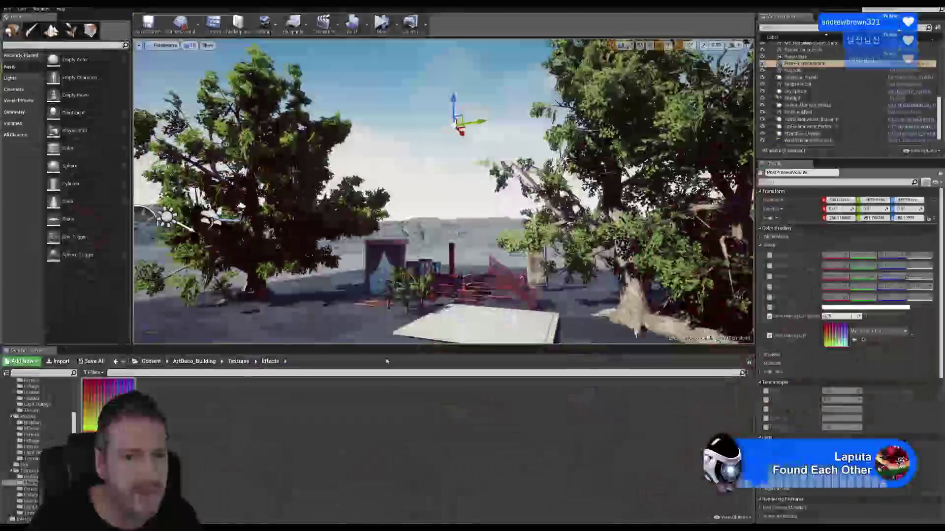